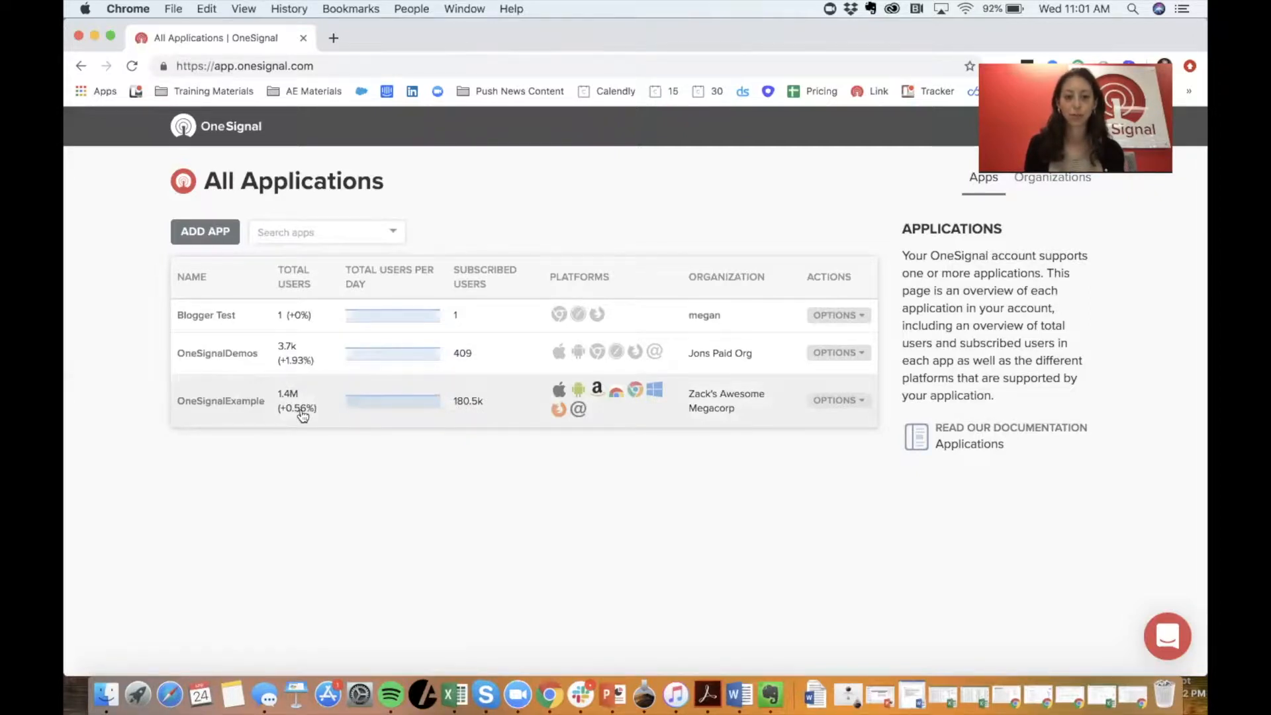
# Step: Review the organizations list and the blank new organization form, returning to the applications overview
pyautogui.moveTo(309, 285)
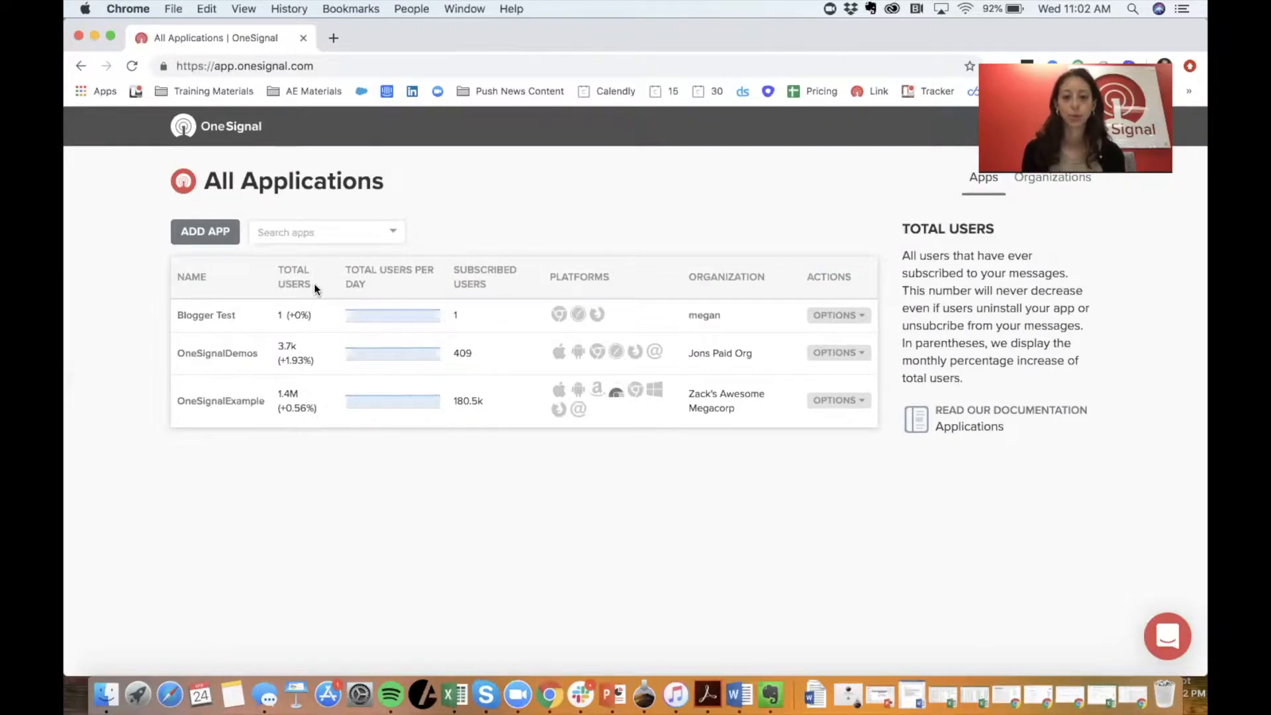
pyautogui.click(1045, 182)
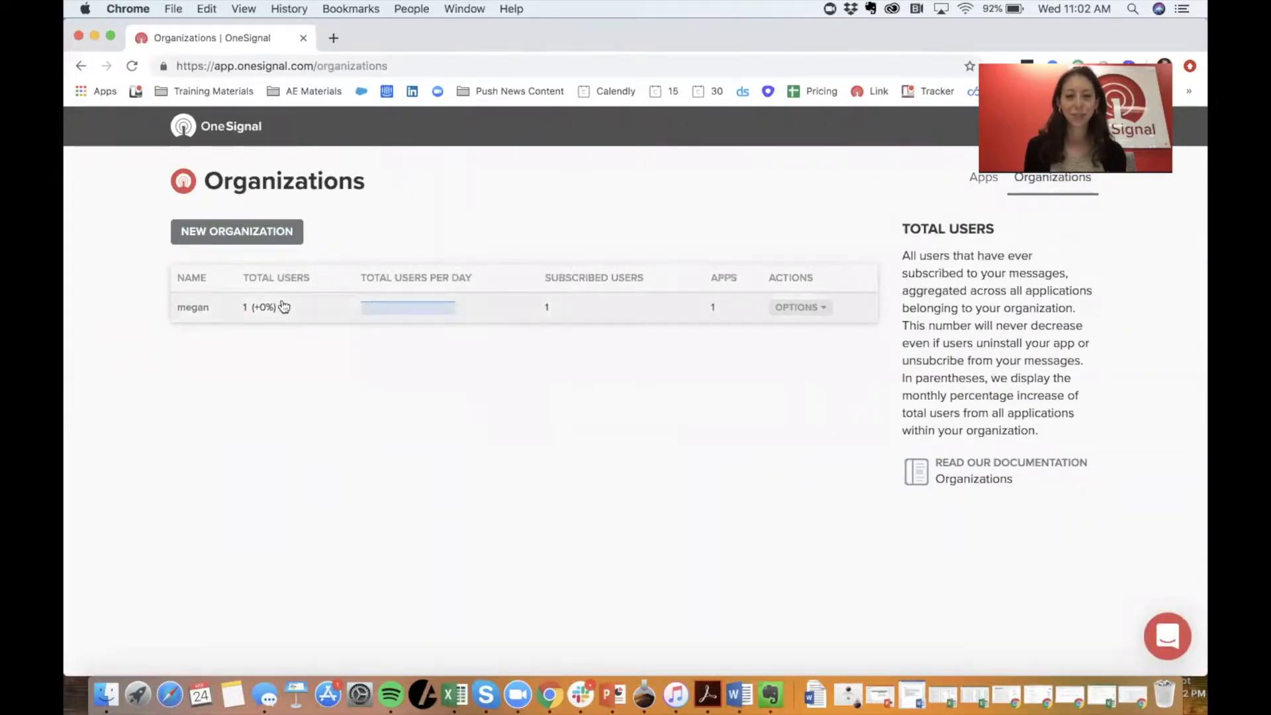
pyautogui.click(238, 228)
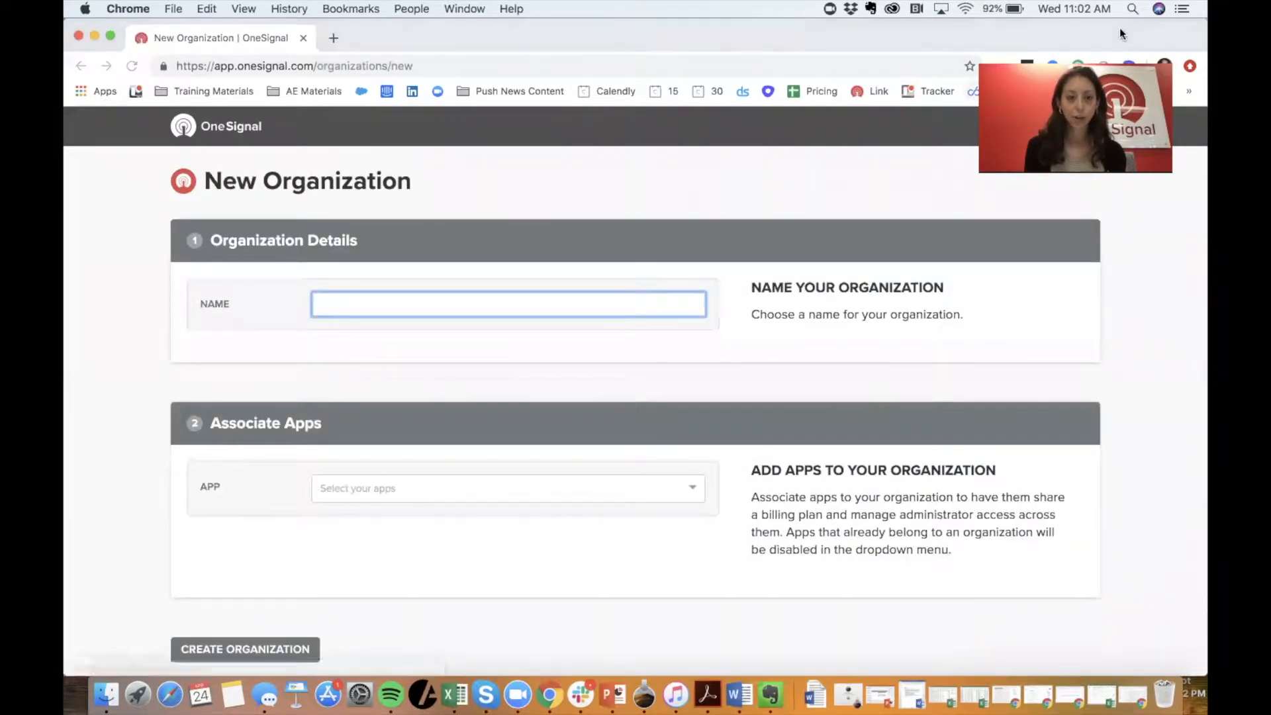
pyautogui.click(742, 174)
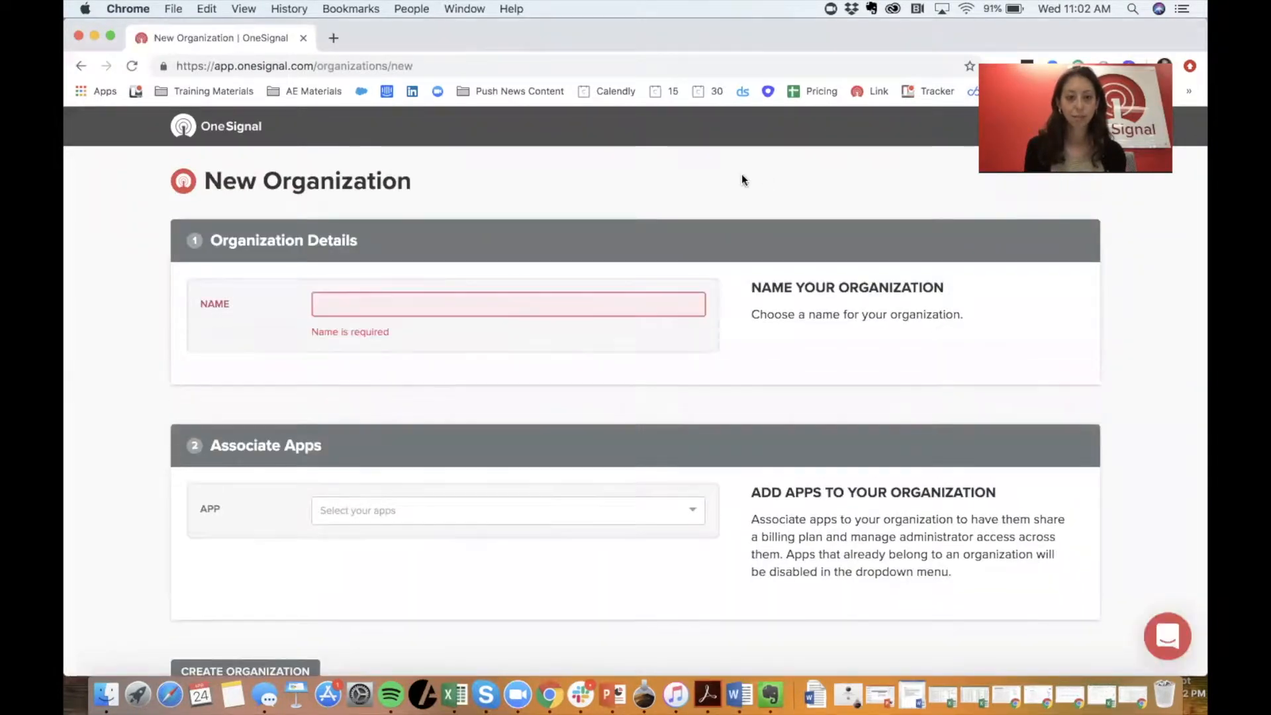
pyautogui.click(227, 126)
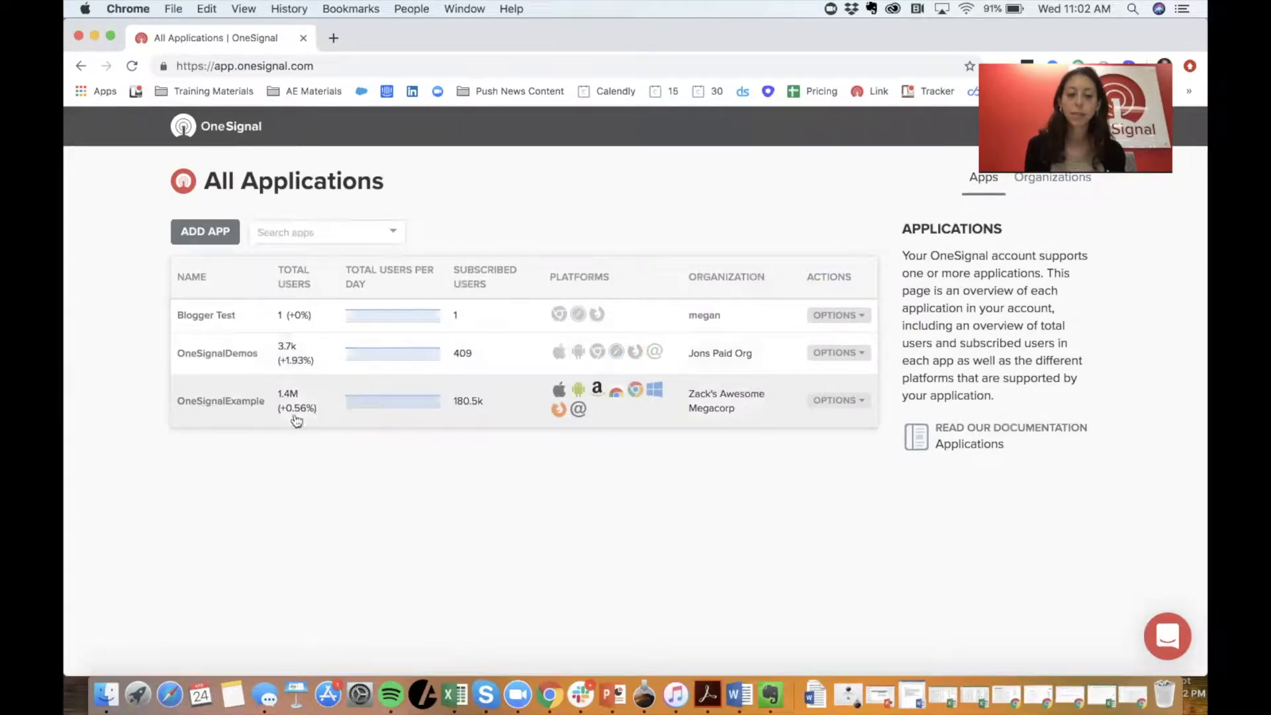
# Step: Open the OneSignalExample app and look over the user statistics and charts on its dashboard
pyautogui.click(214, 405)
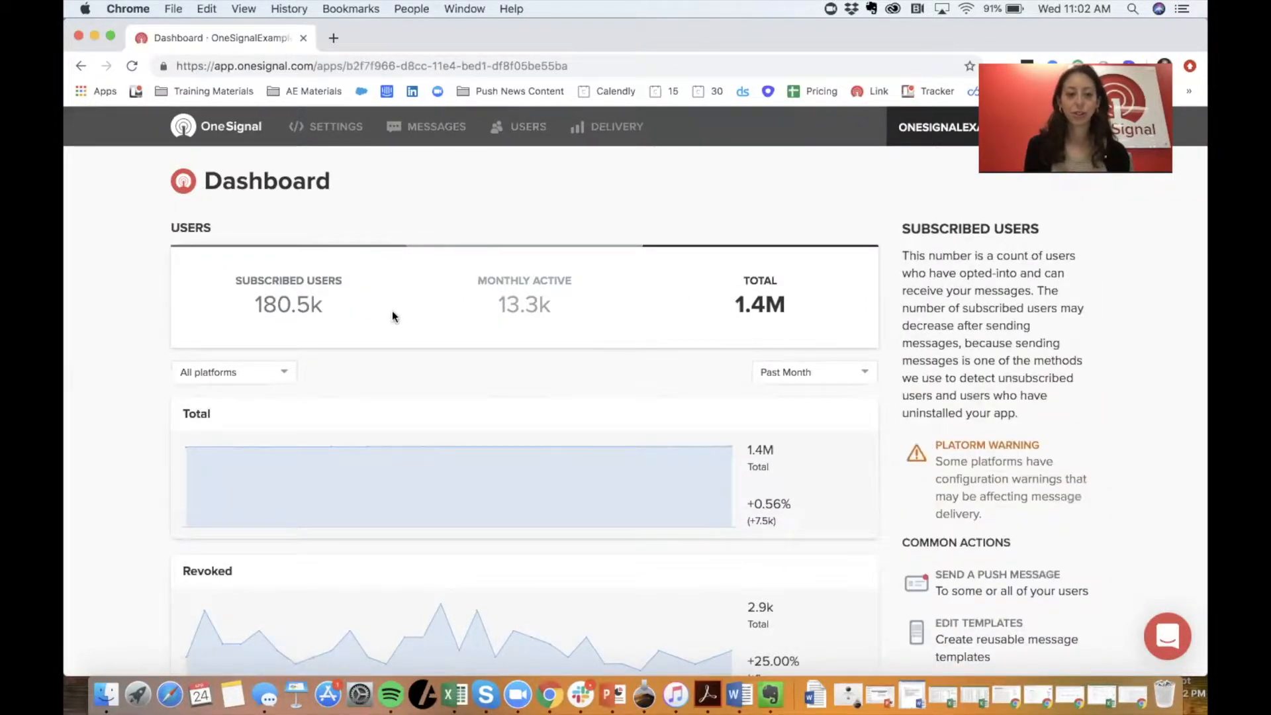
pyautogui.scroll(-2, 395, 312)
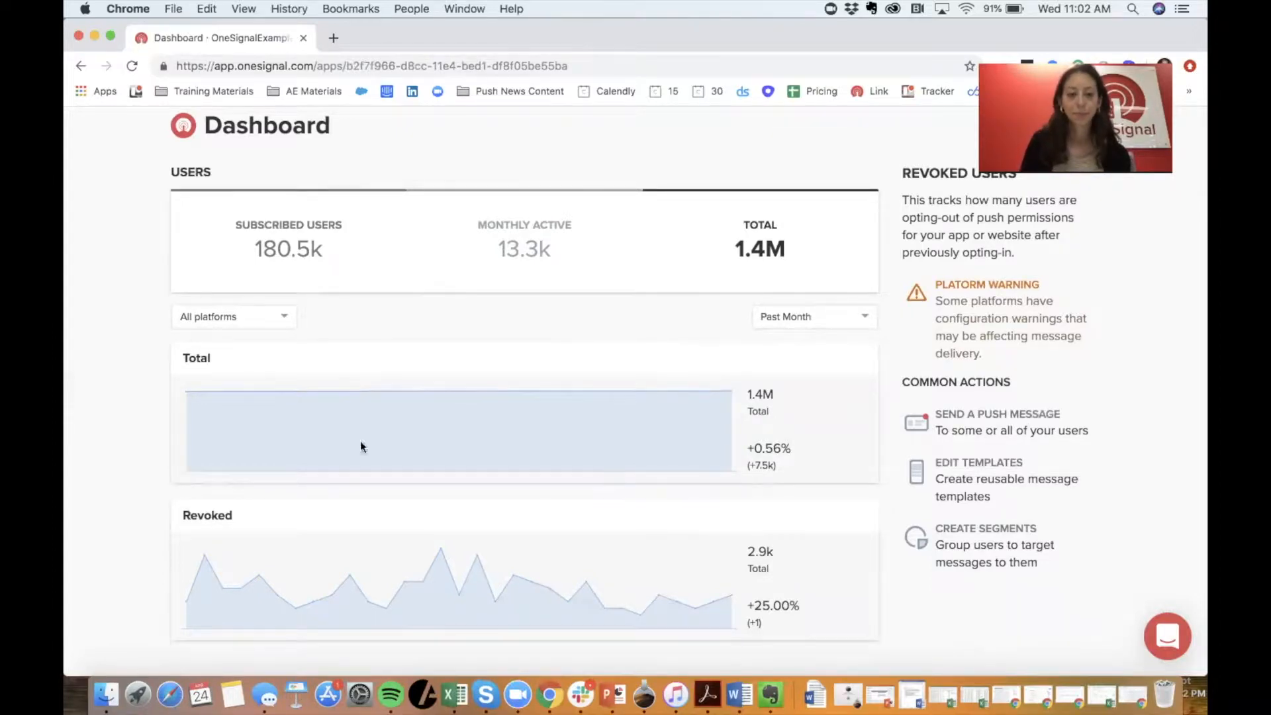
pyautogui.scroll(2, 152, 406)
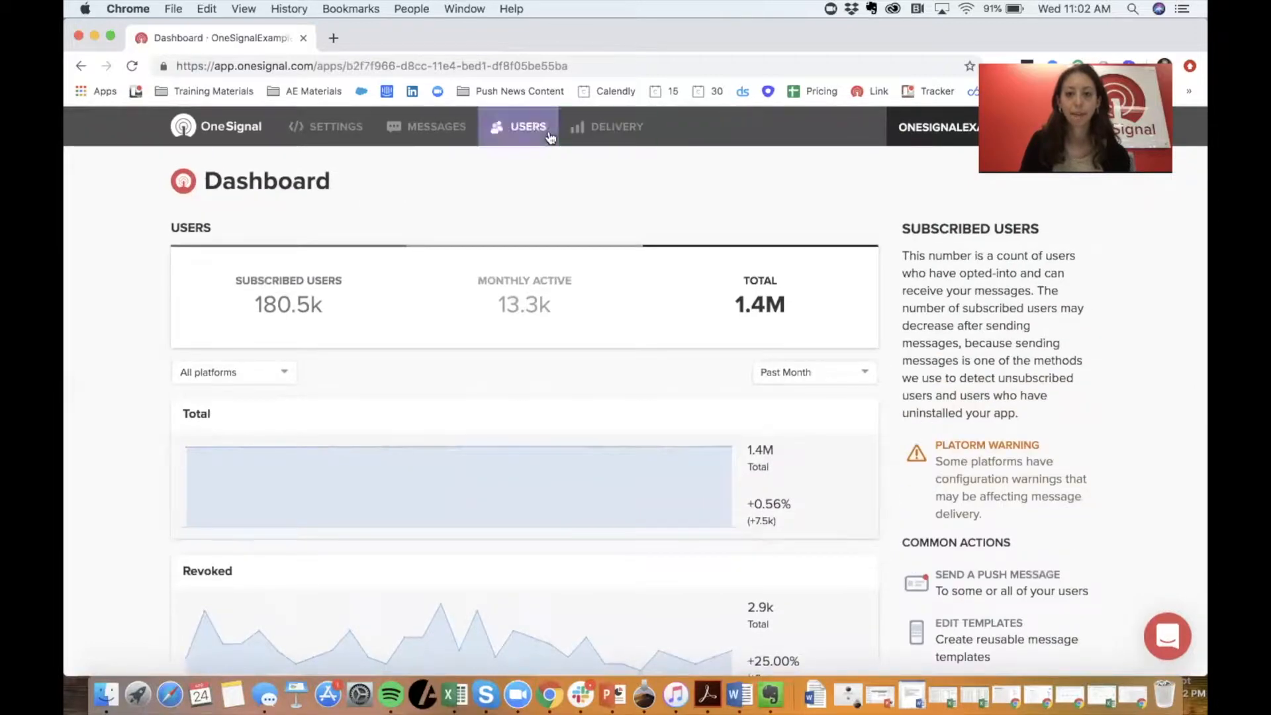
# Step: View the app's full user list and examine its data columns through to player ID, tags and email
pyautogui.click(518, 130)
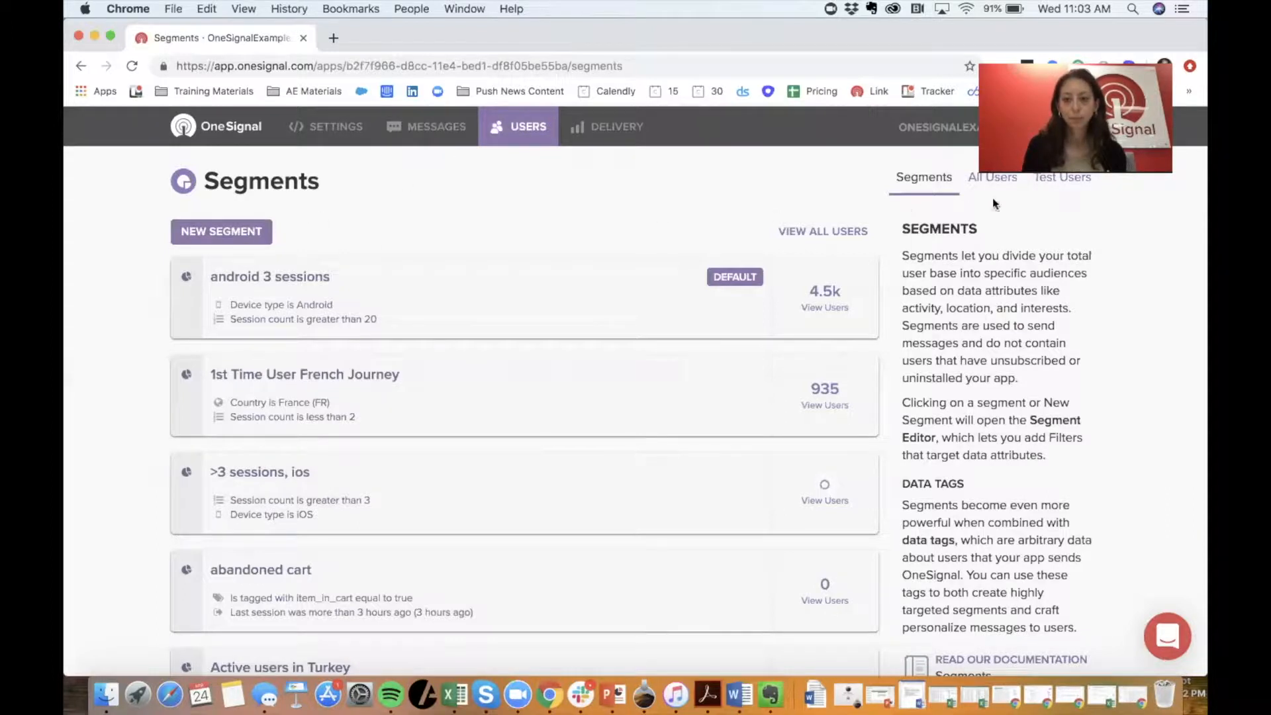
pyautogui.click(1005, 185)
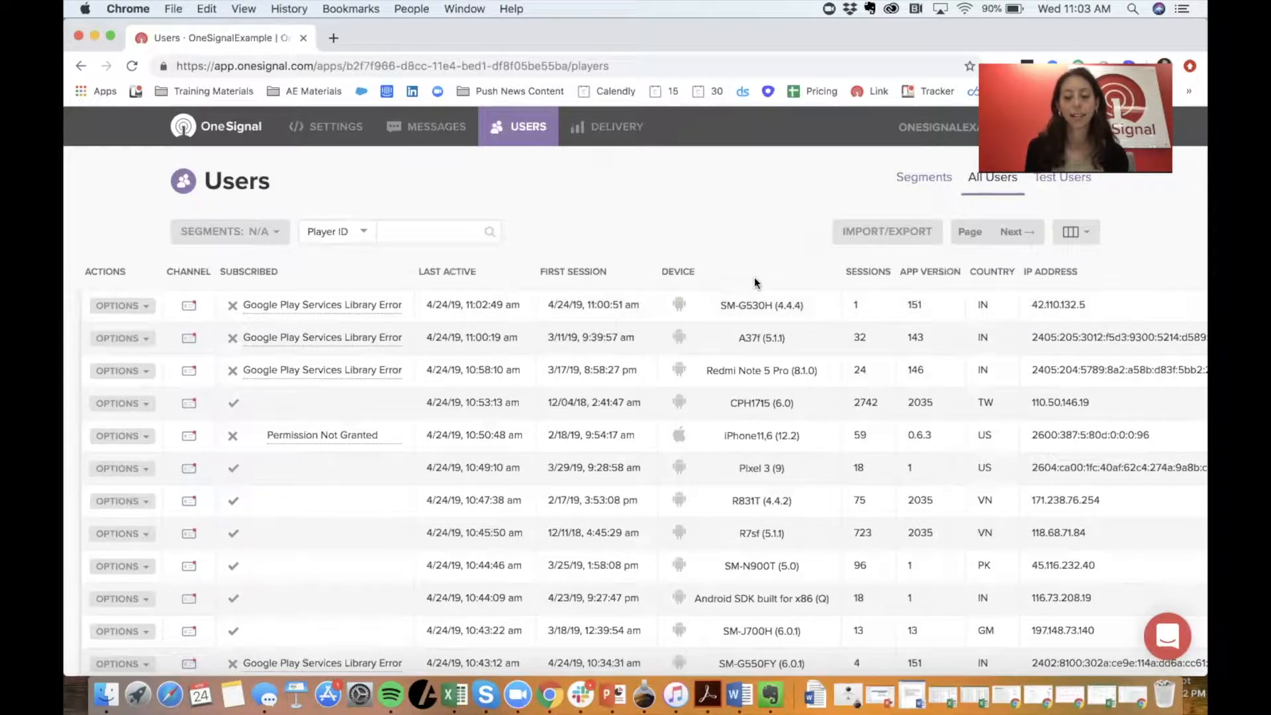
pyautogui.hscroll(4, 754, 283)
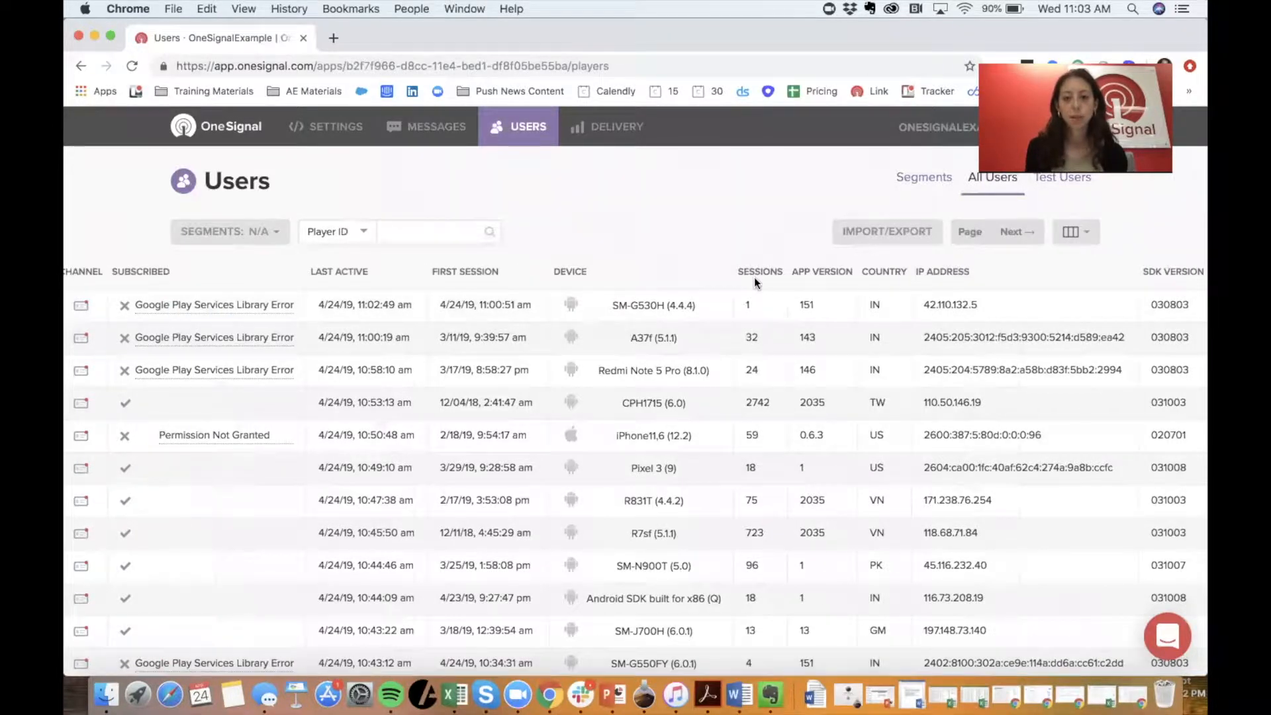
pyautogui.hscroll(10, 753, 276)
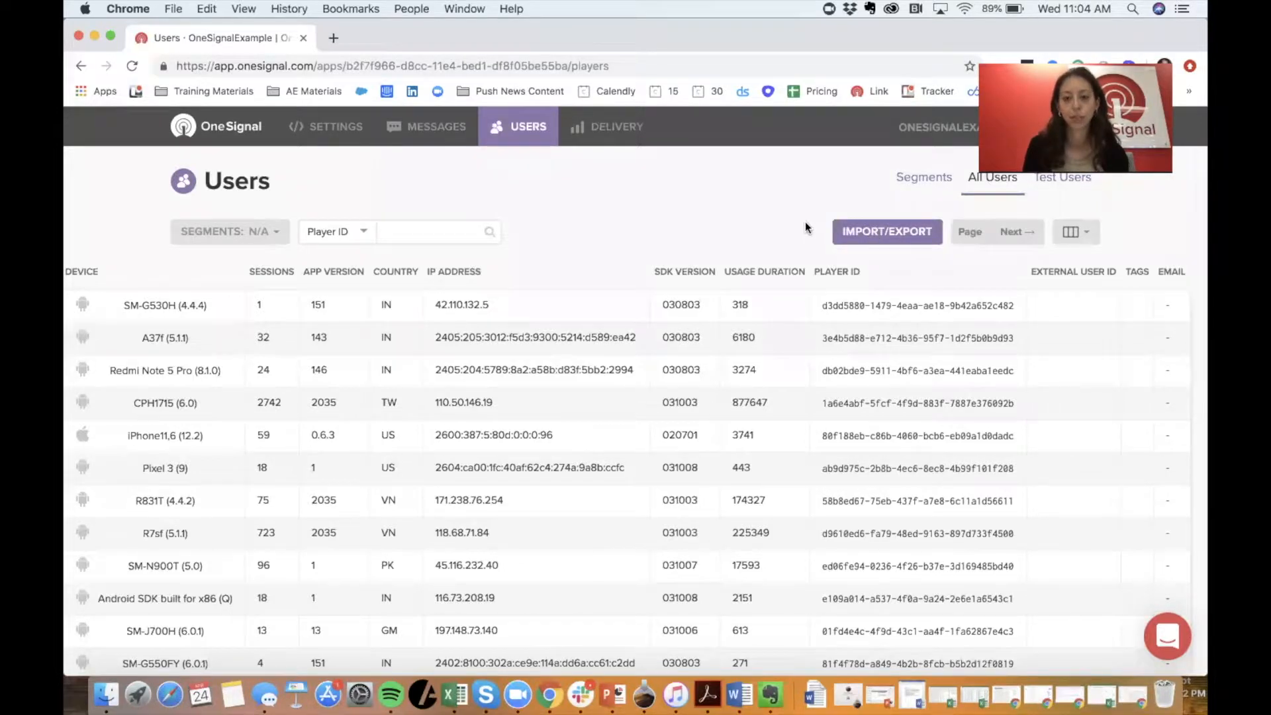
# Step: Start a new segment with a First Session filter of less than 24 hours ago
pyautogui.click(919, 180)
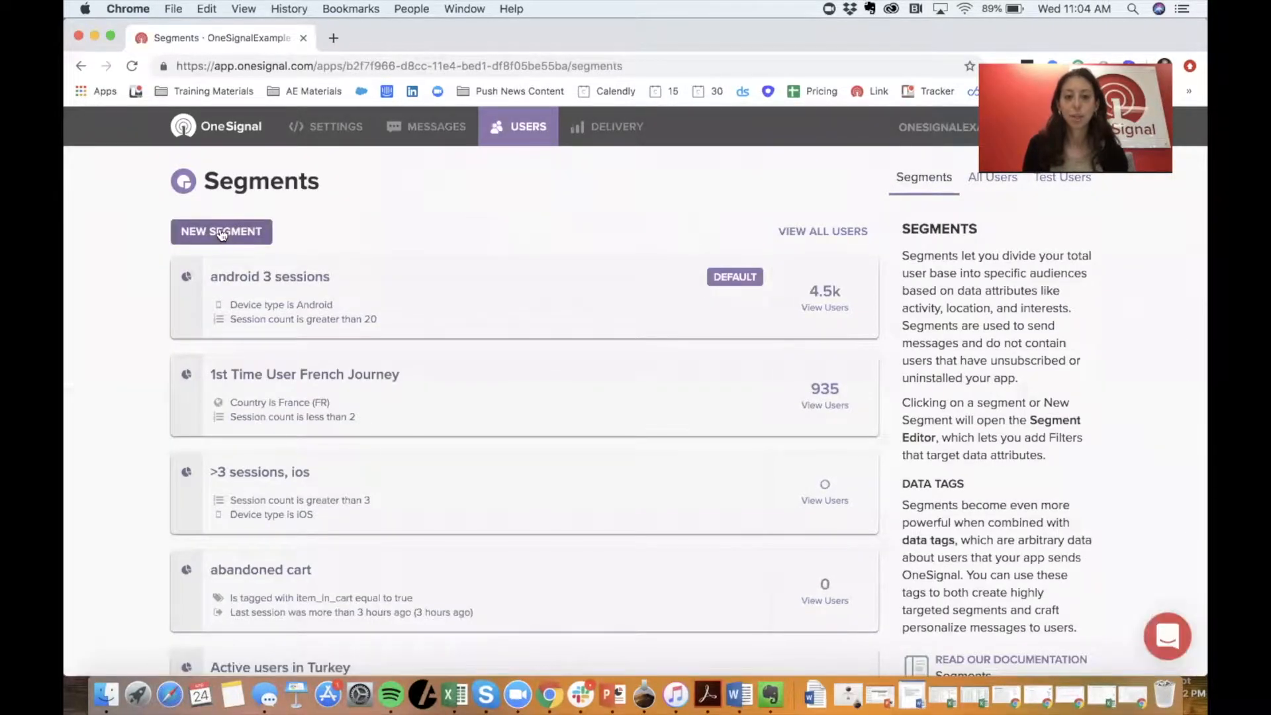
pyautogui.click(221, 233)
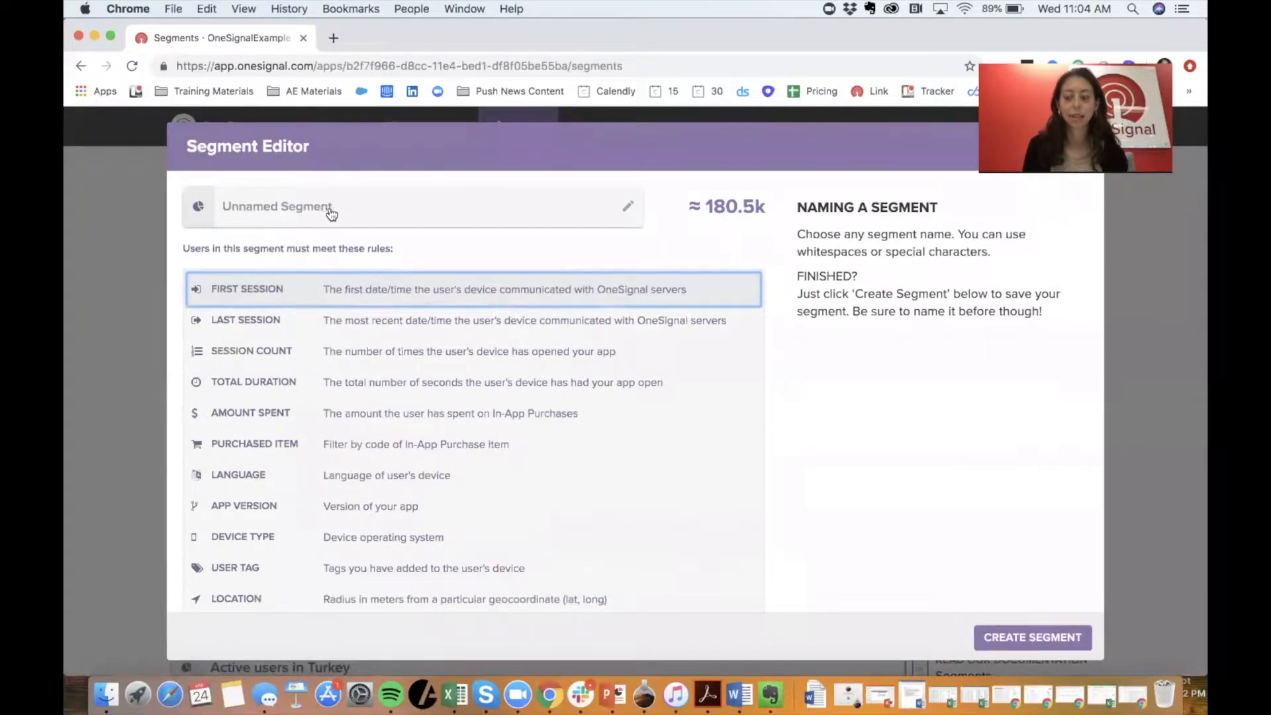
pyautogui.click(286, 291)
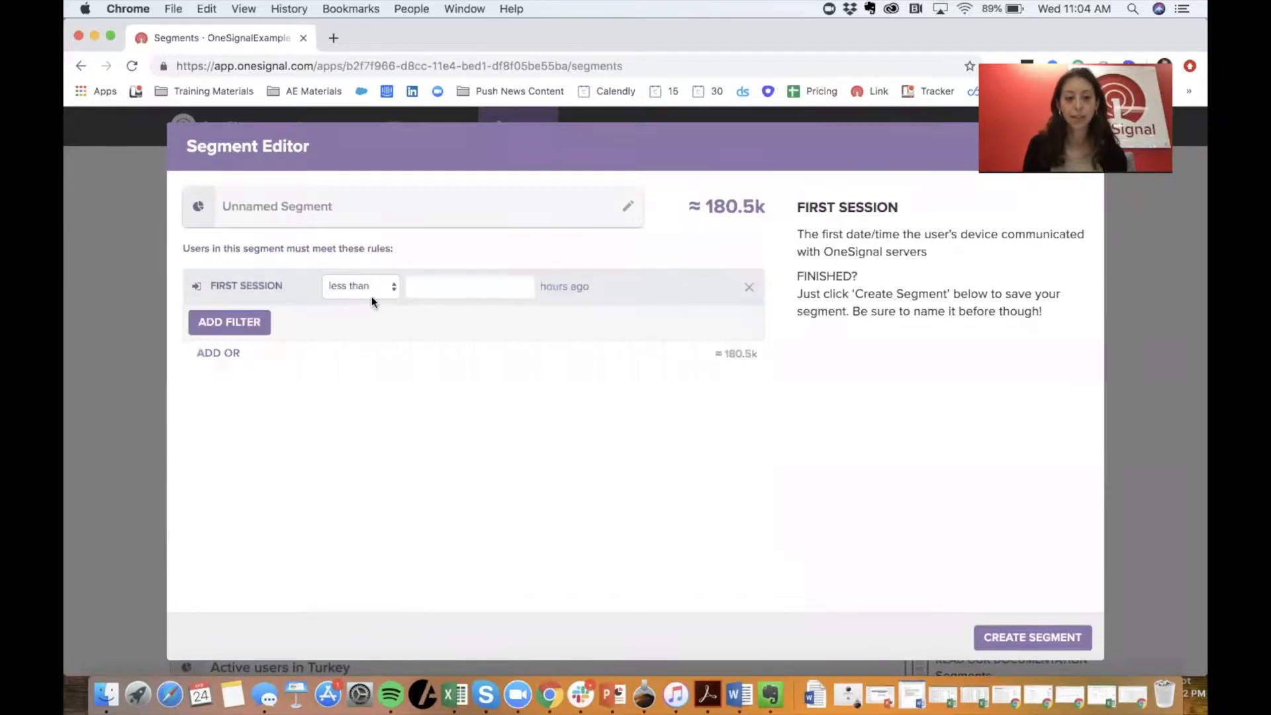
pyautogui.click(435, 287)
pyautogui.write('24')
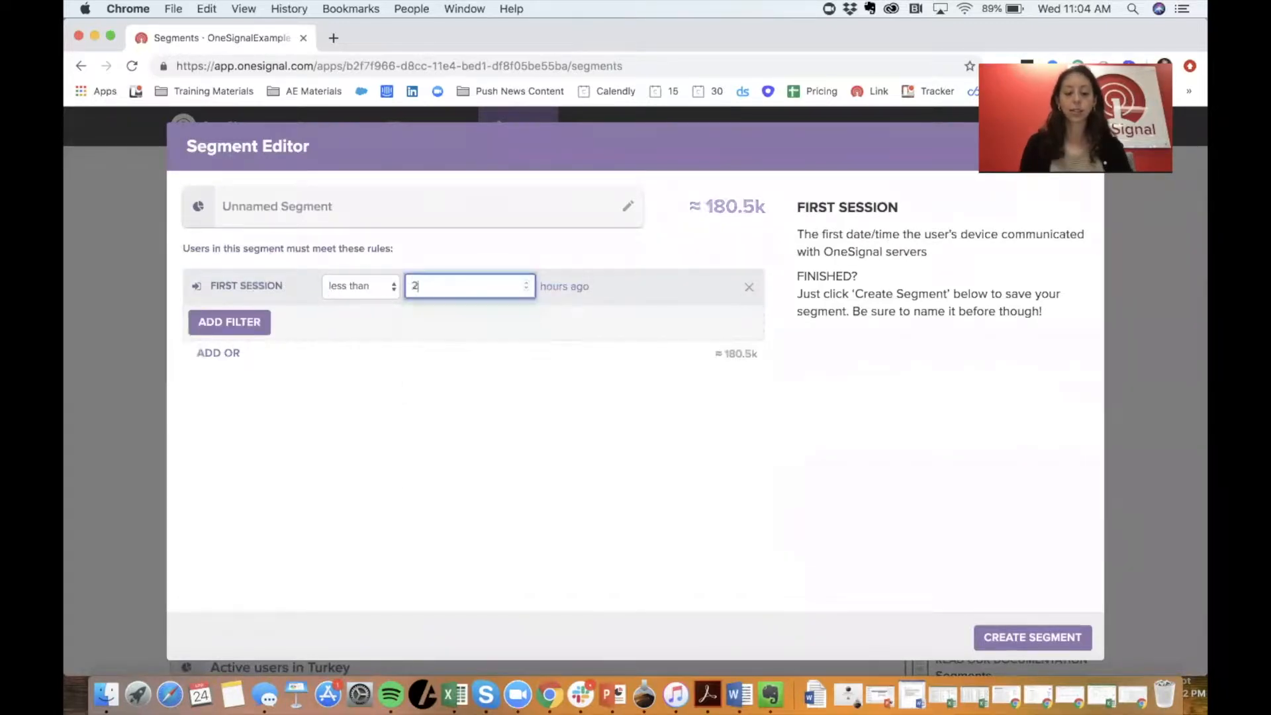
pyautogui.click(429, 403)
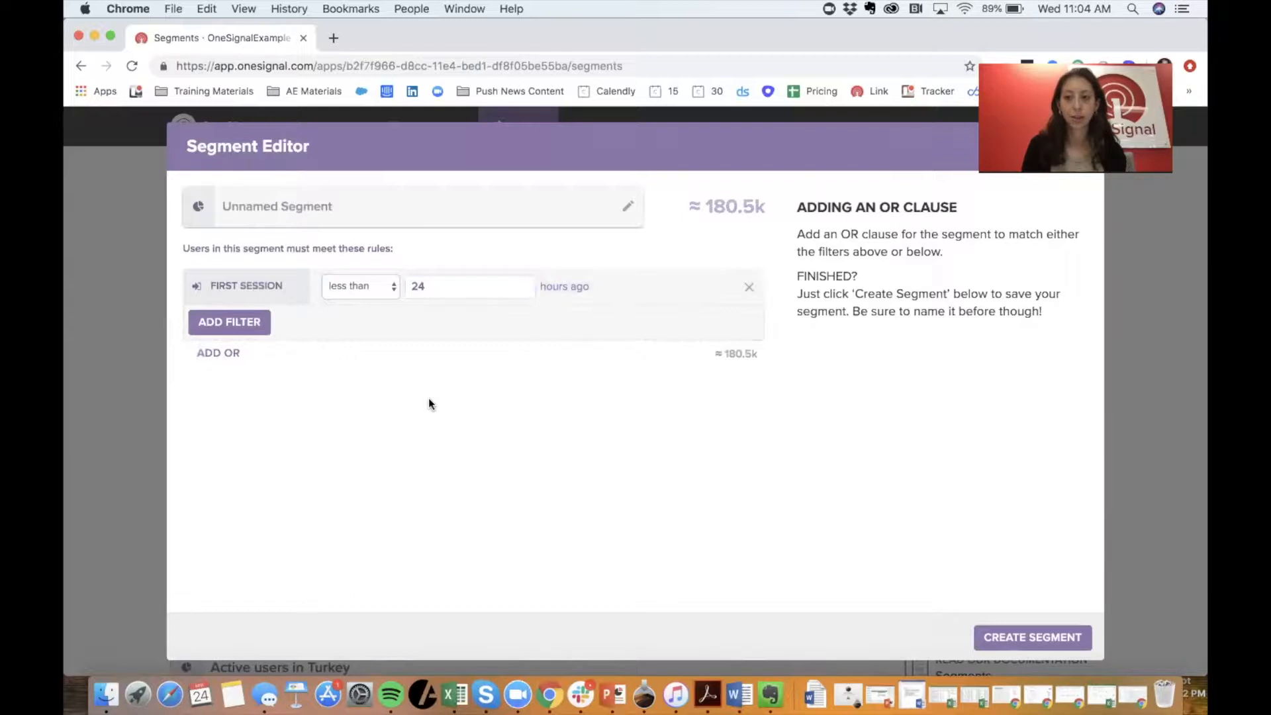
# Step: Name the new segment "Welcome Segment"
pyautogui.click(363, 216)
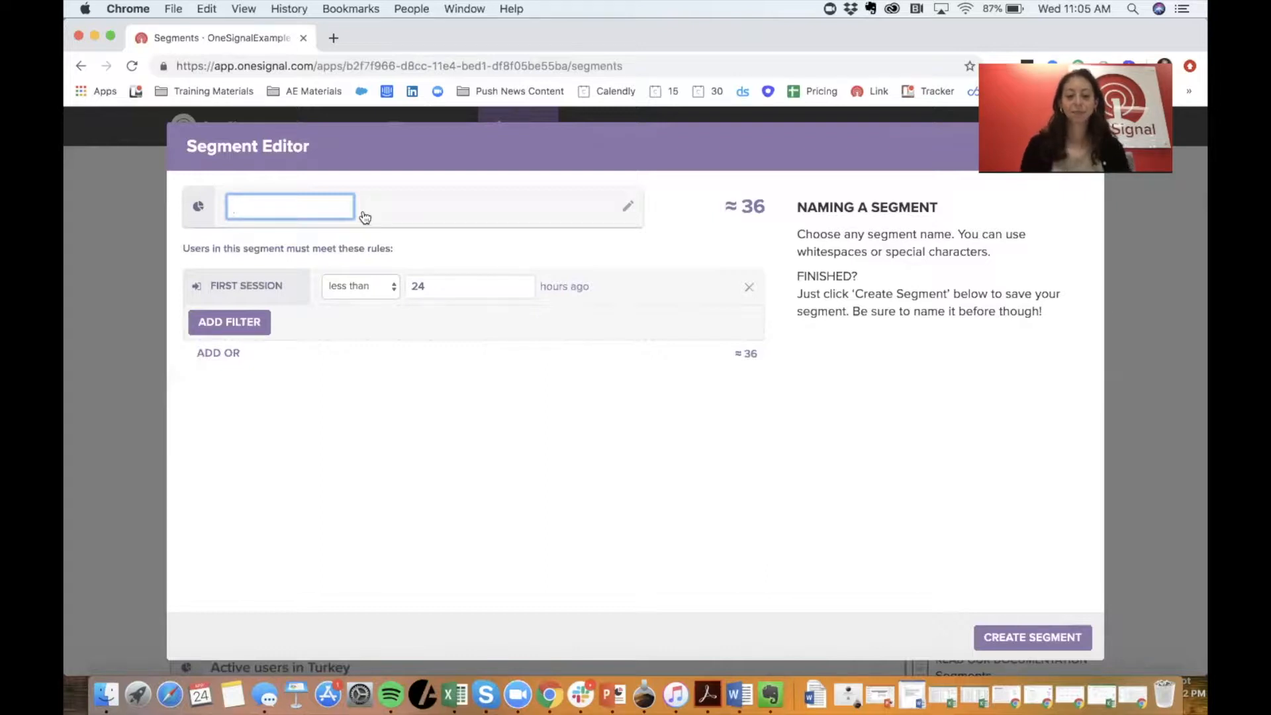
pyautogui.write('Welcome')
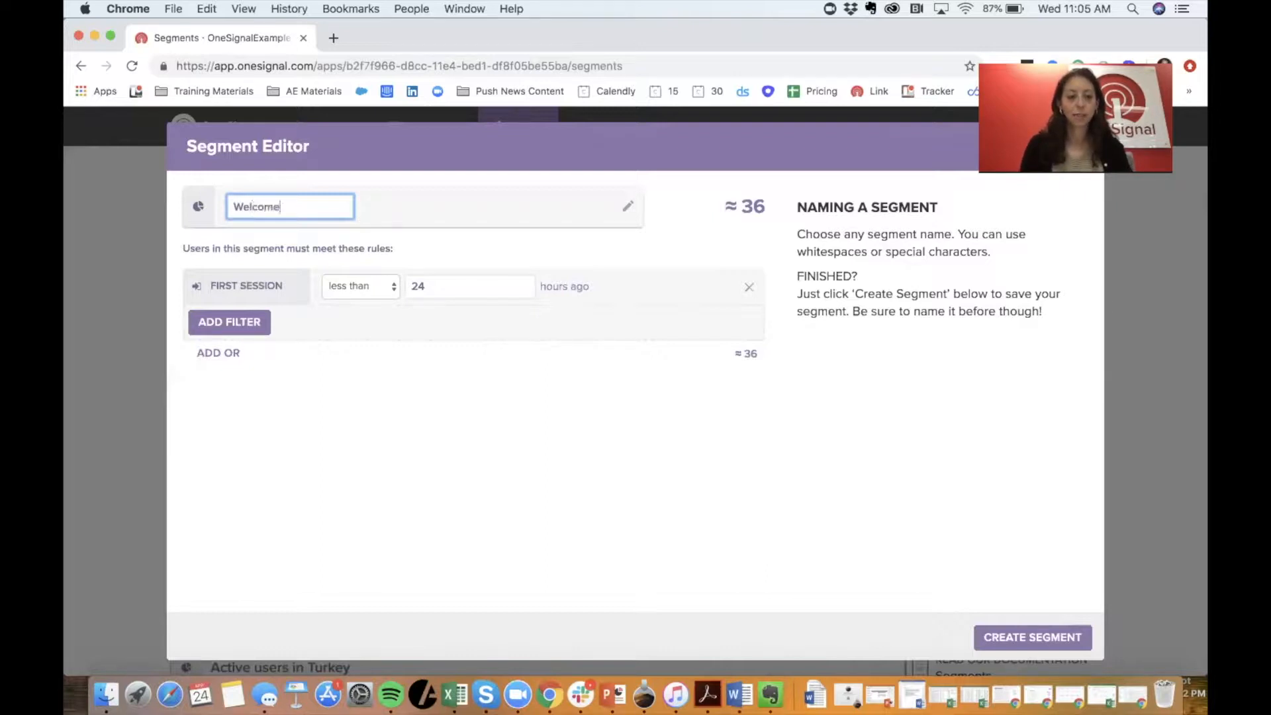
pyautogui.write(' Segment')
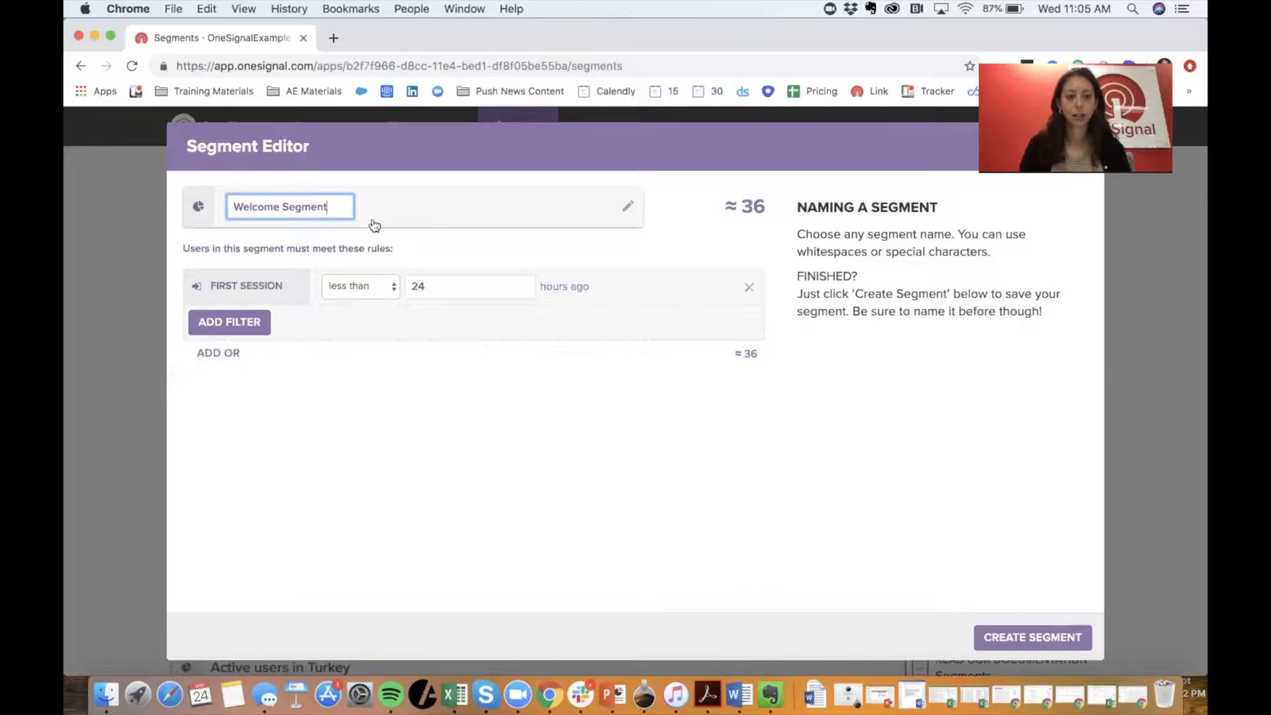
pyautogui.click(419, 411)
# Step: Try a second filter where the user tag Category is Business News, and remove it from the segment again
pyautogui.click(249, 328)
pyautogui.scroll(-3, 312, 436)
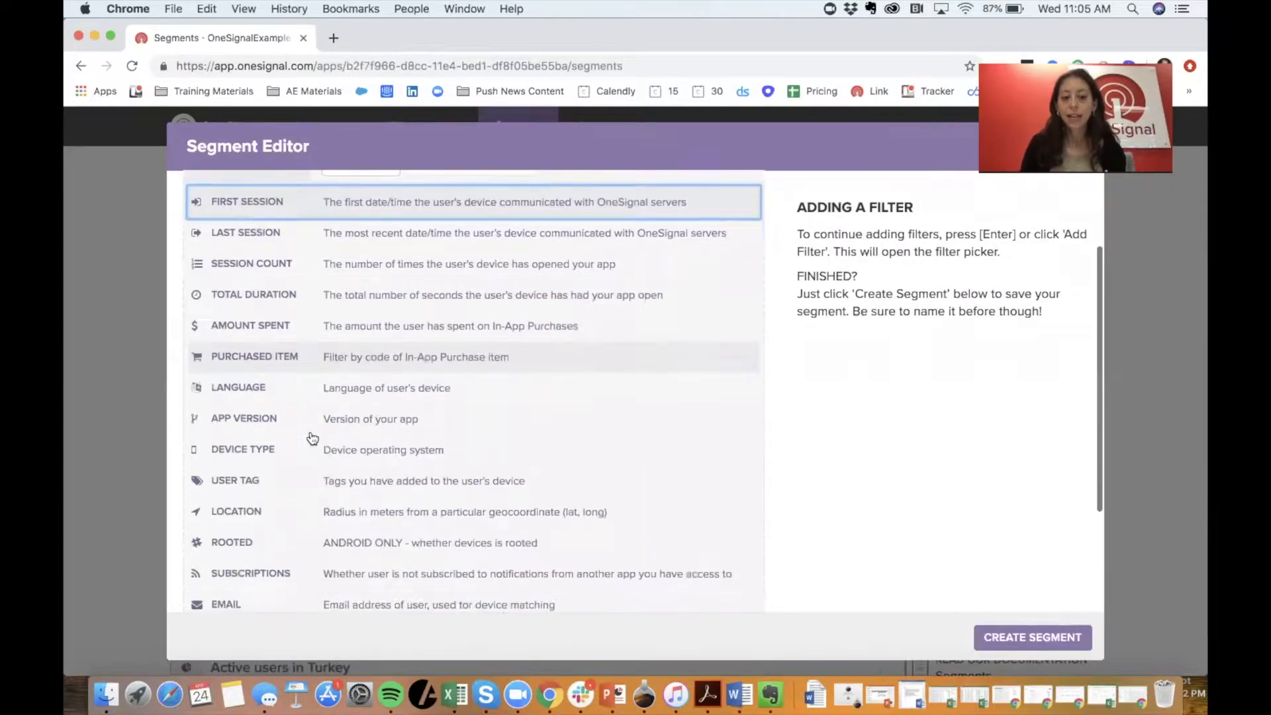
pyautogui.scroll(-1, 309, 436)
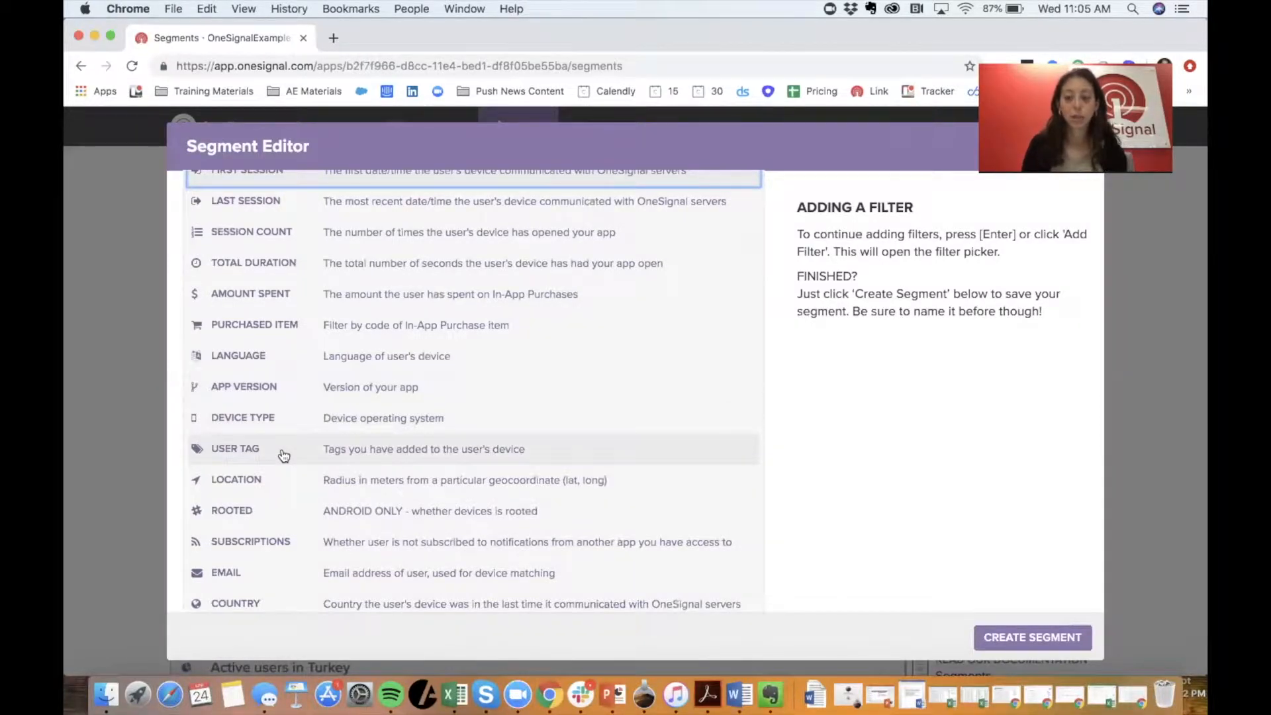
pyautogui.click(284, 454)
pyautogui.click(445, 289)
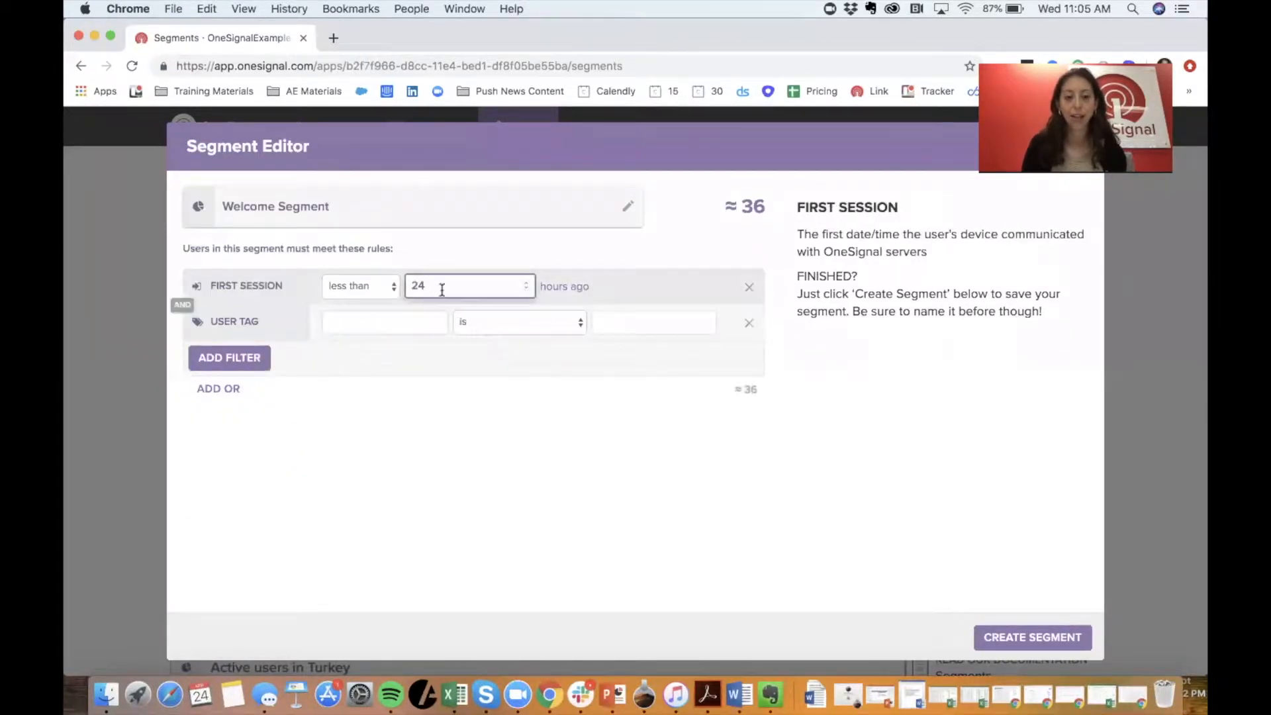
pyautogui.click(403, 318)
pyautogui.write('Category')
pyautogui.click(628, 315)
pyautogui.write('Busienss')
pyautogui.press('BackSpace')
pyautogui.press('BackSpace')
pyautogui.press('BackSpace')
pyautogui.press('BackSpace')
pyautogui.write('iness')
pyautogui.press('BackSpace')
pyautogui.press('BackSpace')
pyautogui.press('BackSpace')
pyautogui.press('BackSpace')
pyautogui.press('BackSpace')
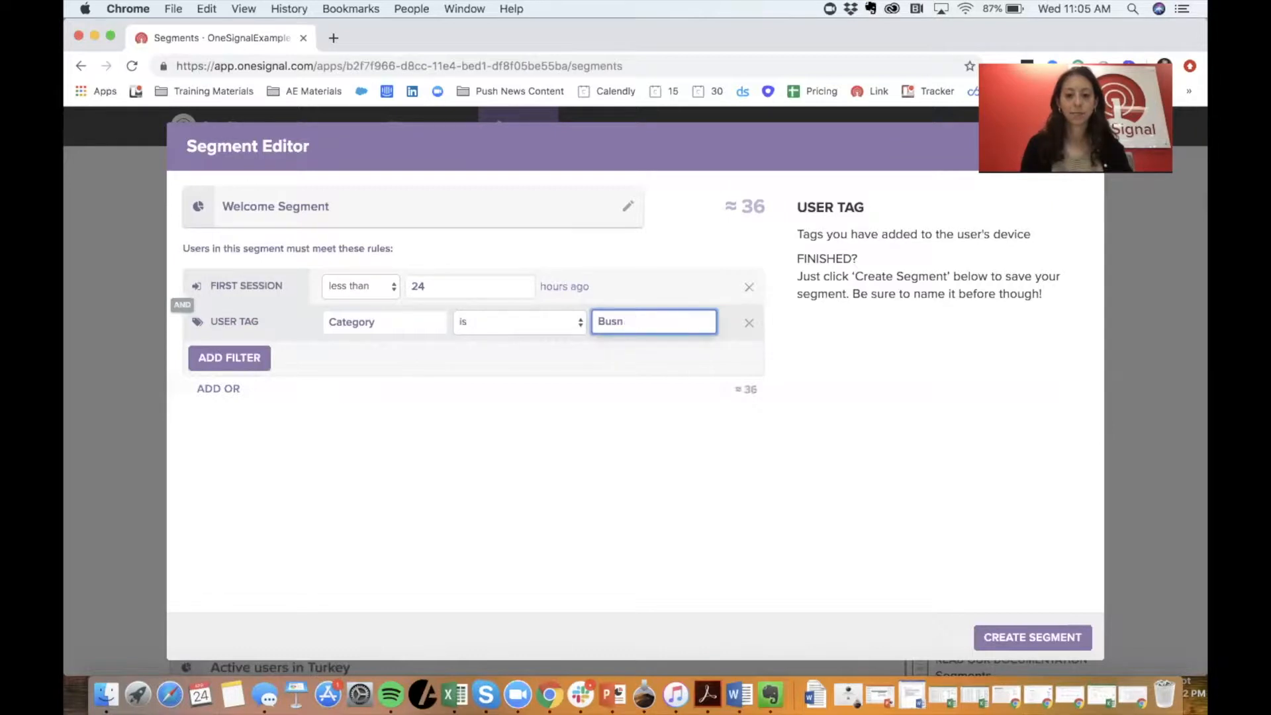
pyautogui.write('iness News')
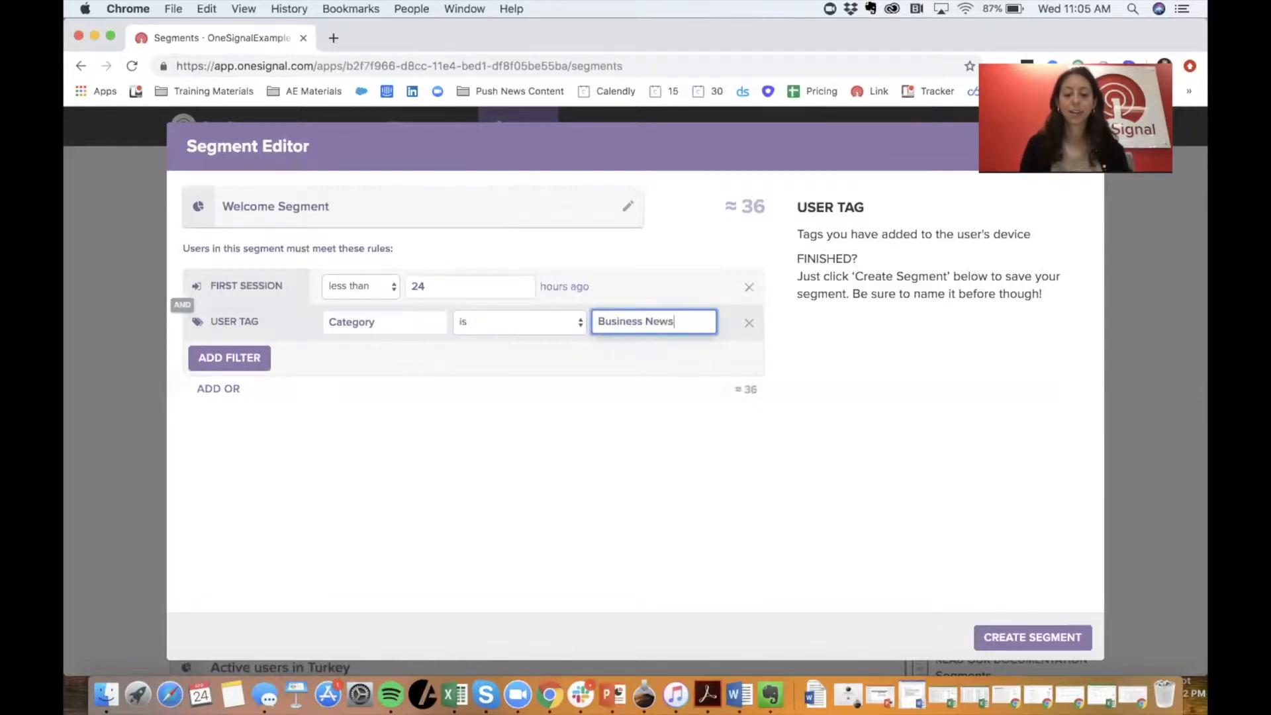
pyautogui.click(567, 420)
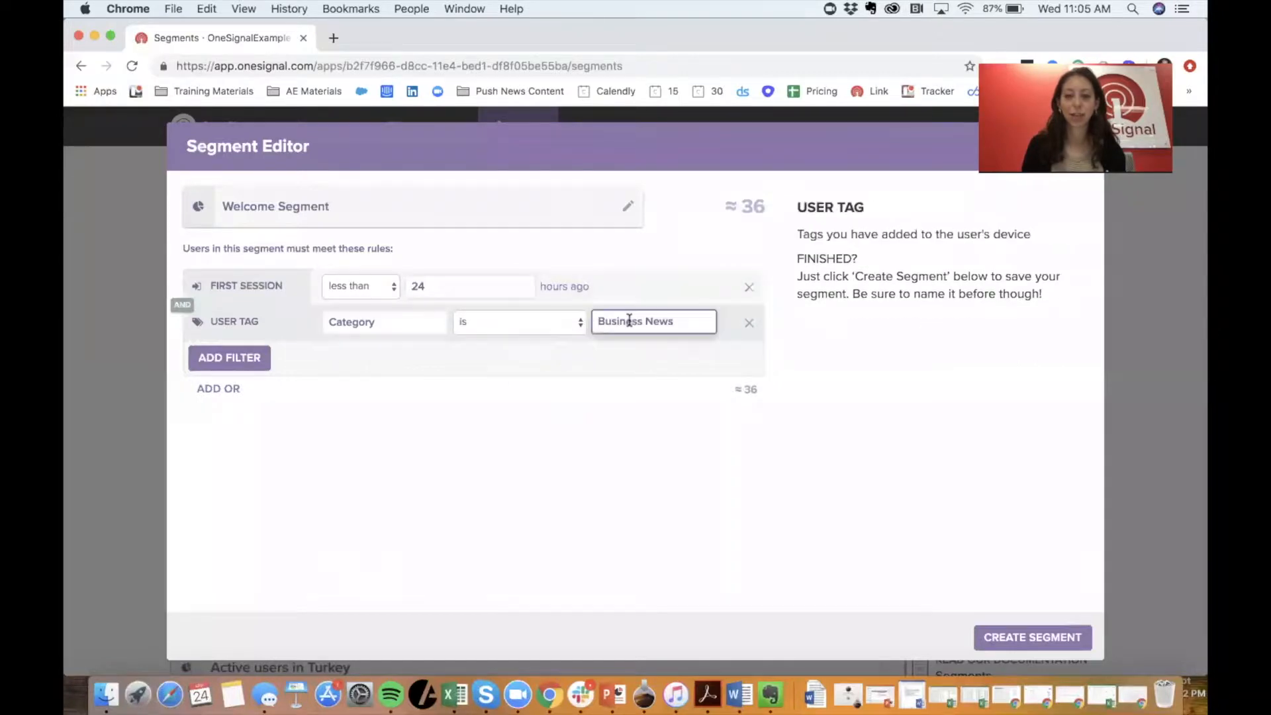
pyautogui.click(749, 324)
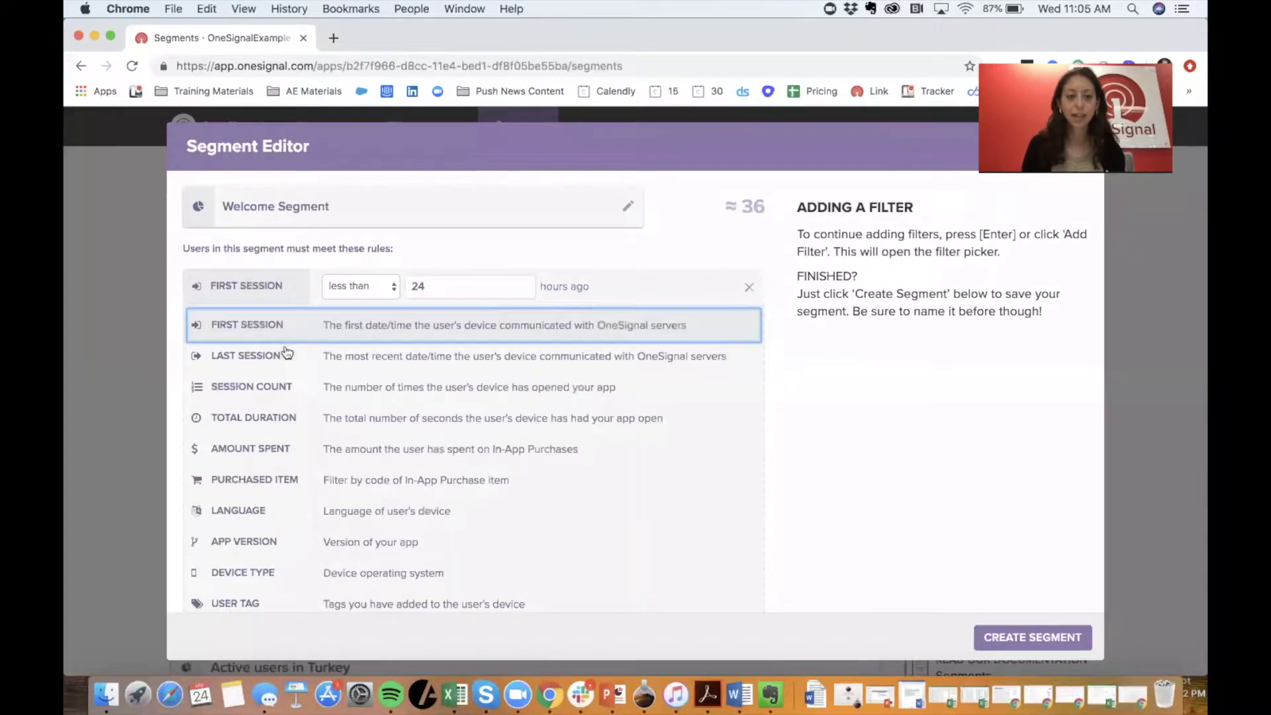
# Step: Examine the filter types available for the segment, from First Session to App Interests, without adding one
pyautogui.scroll(-4, 286, 352)
pyautogui.scroll(-2, 286, 352)
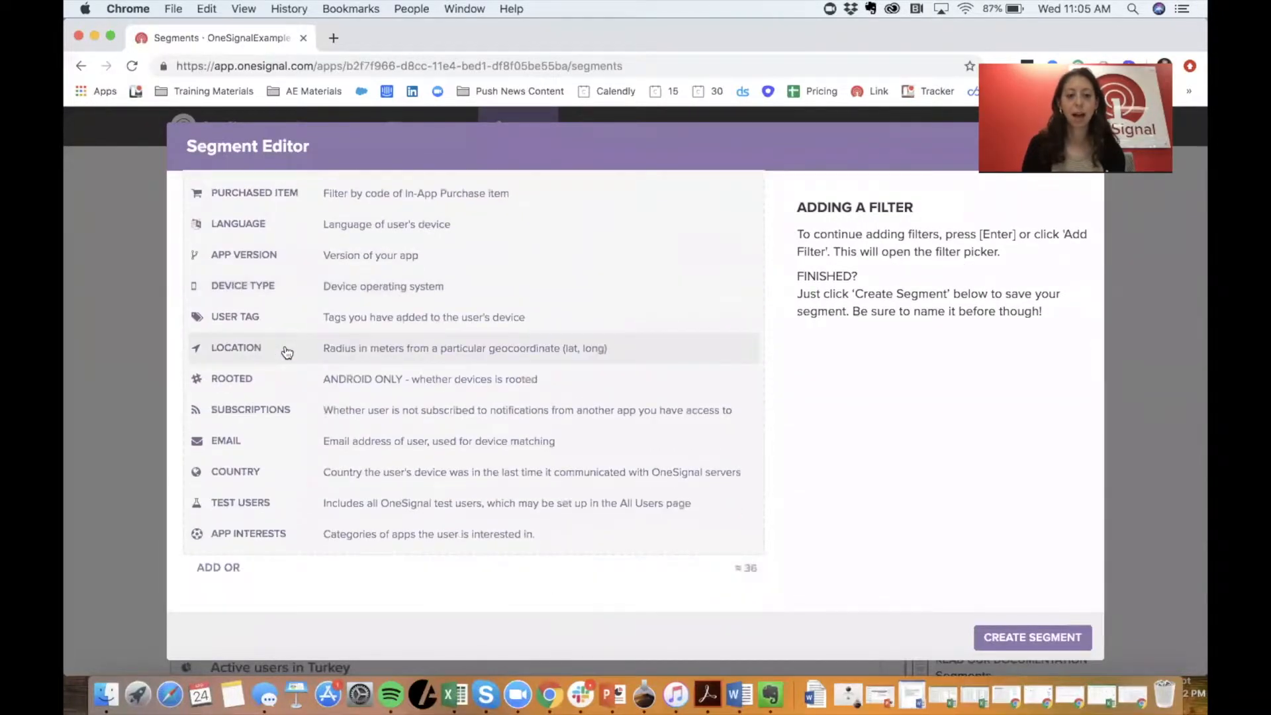
pyautogui.scroll(5, 292, 337)
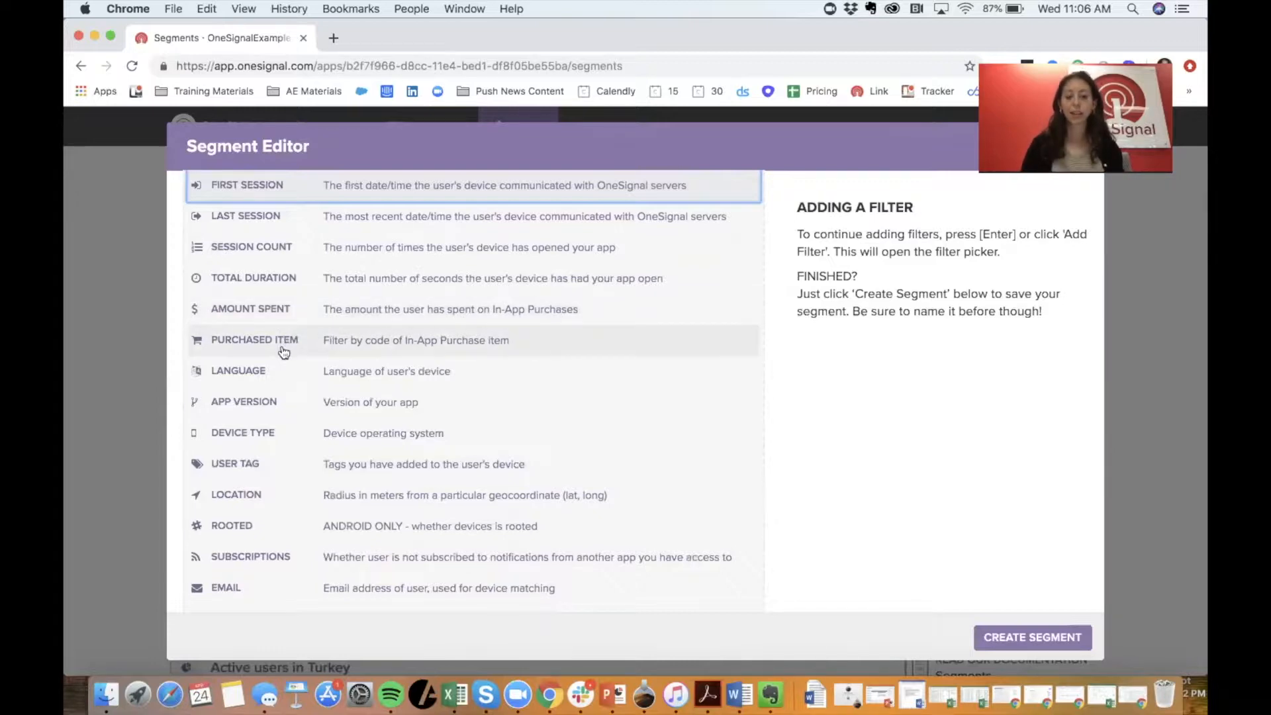
pyautogui.scroll(-4, 283, 352)
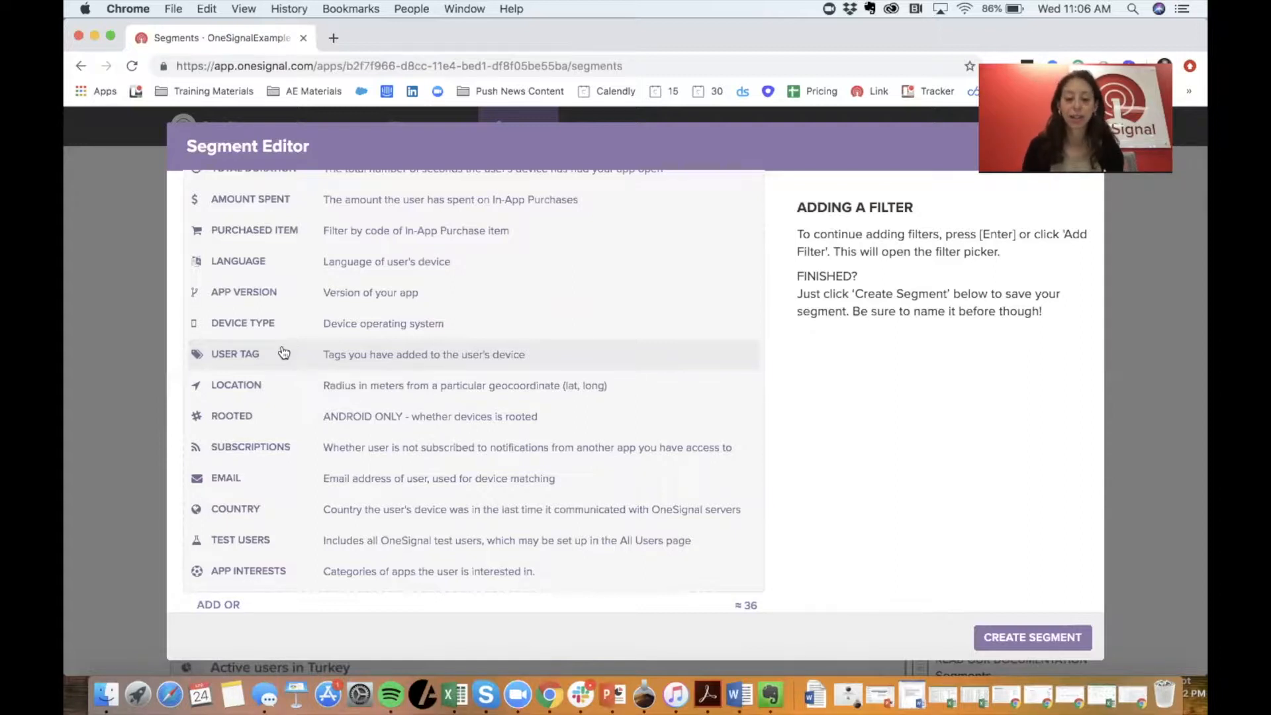
pyautogui.scroll(-1, 276, 453)
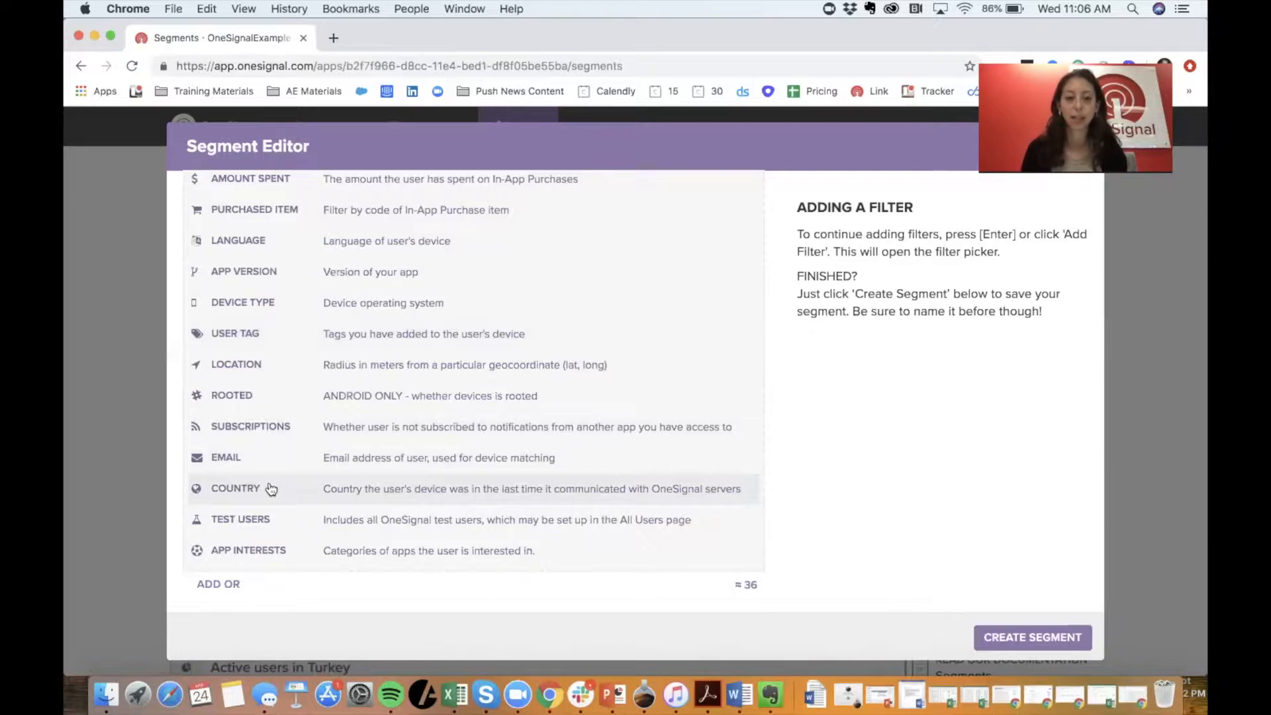
pyautogui.scroll(5, 292, 474)
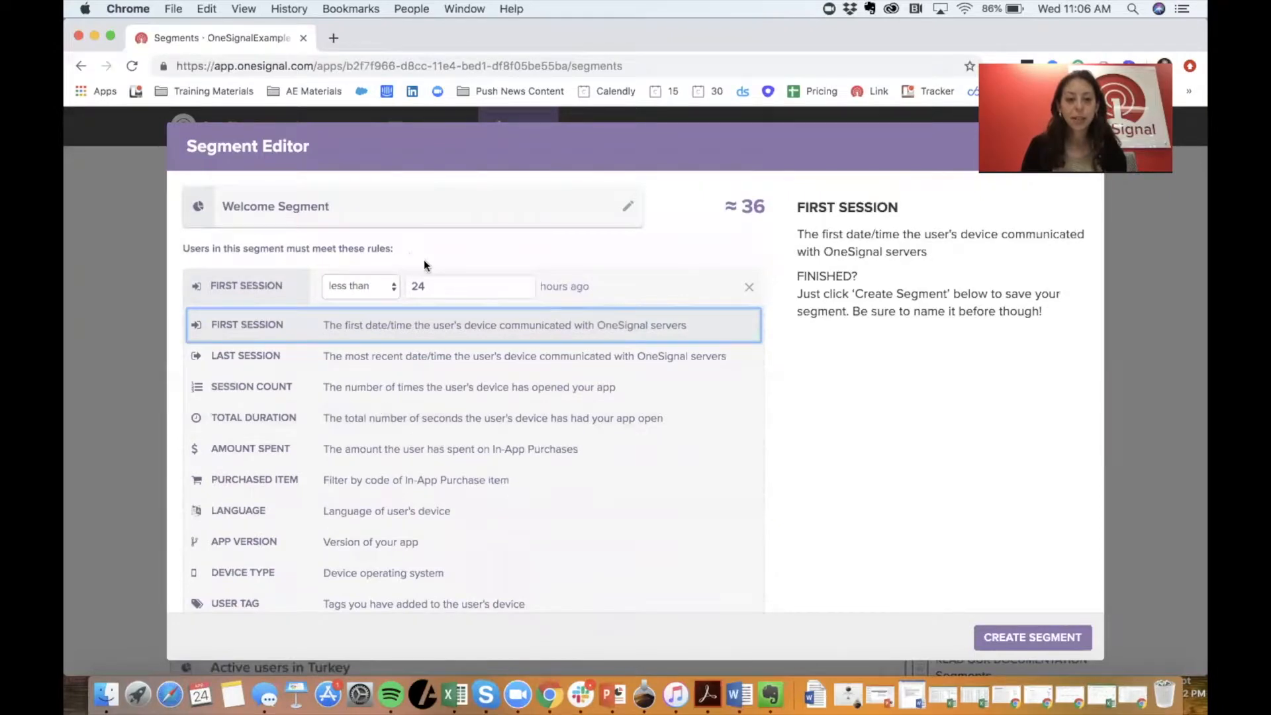
pyautogui.click(793, 374)
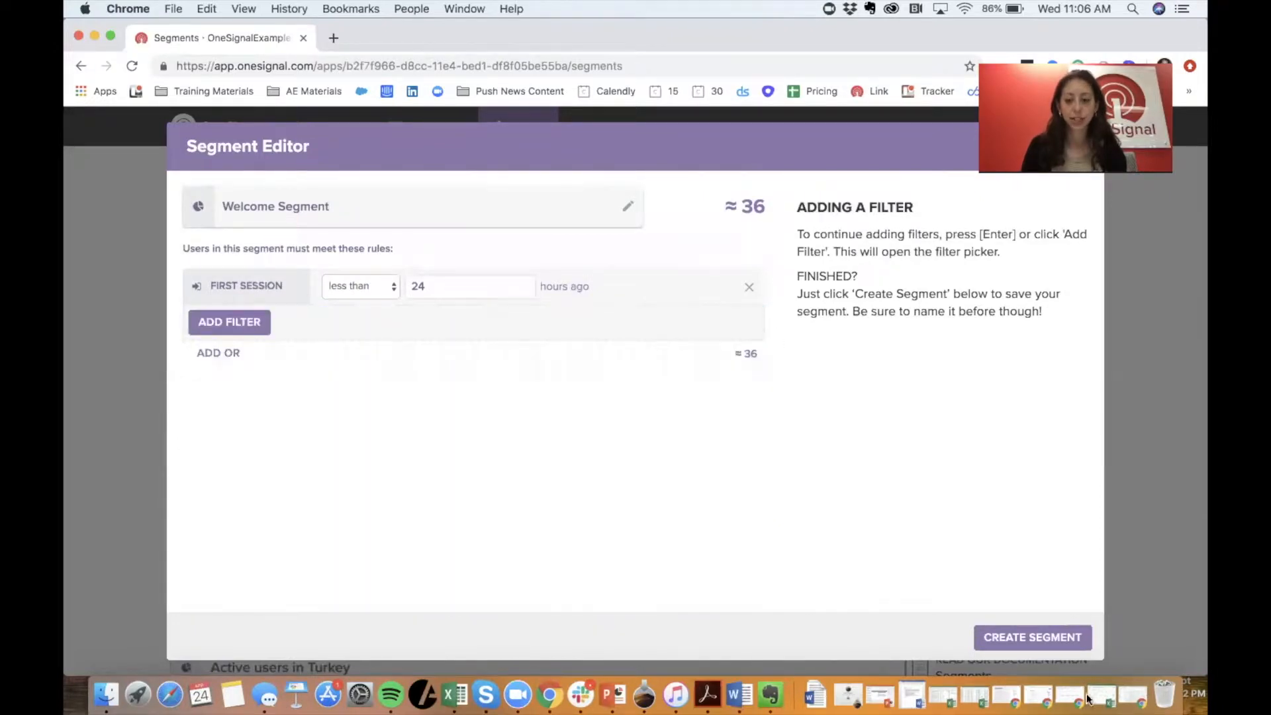
# Step: Create the segment and open the app's messages list
pyautogui.click(1013, 639)
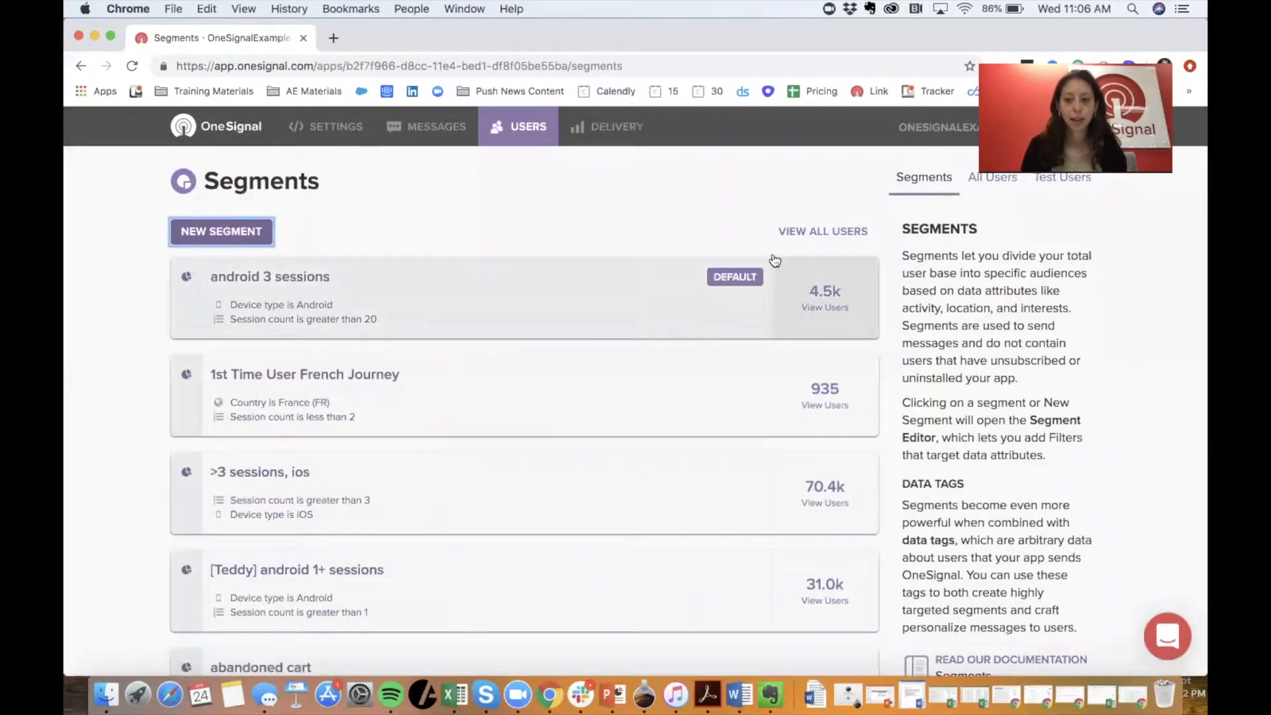
pyautogui.click(436, 135)
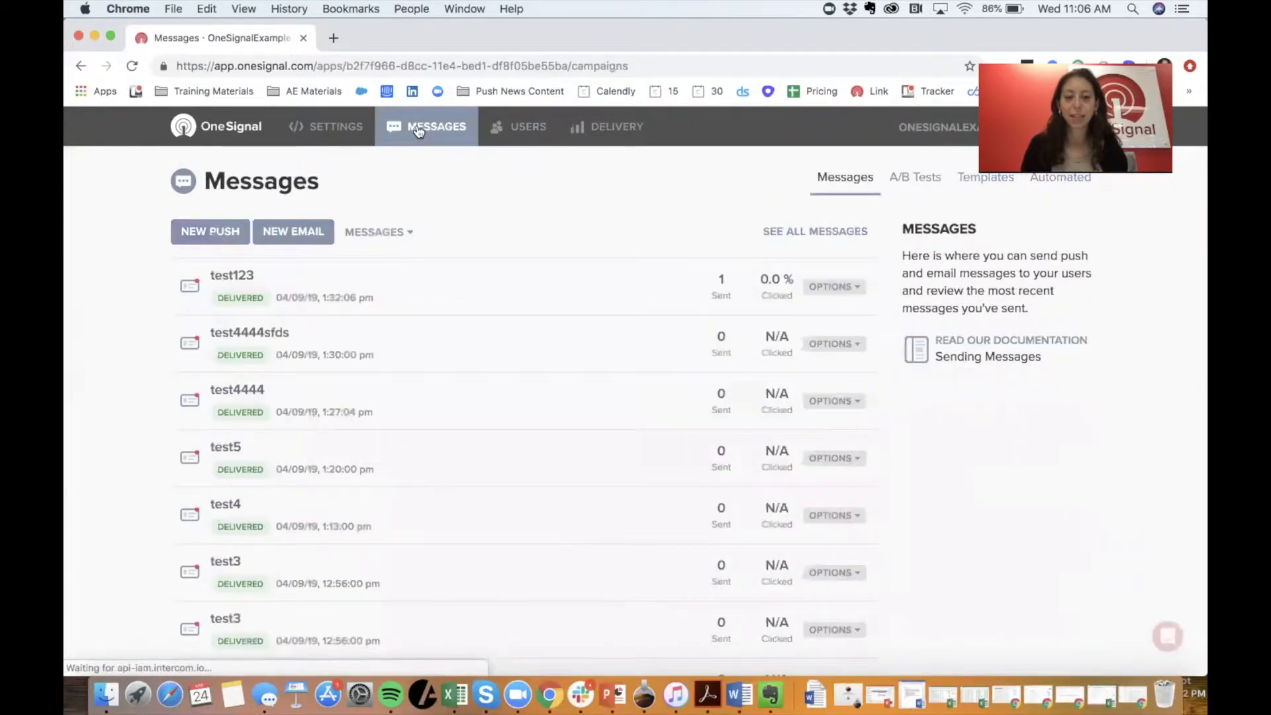
# Step: Start a new push message template and name it "Webinar"
pyautogui.click(976, 186)
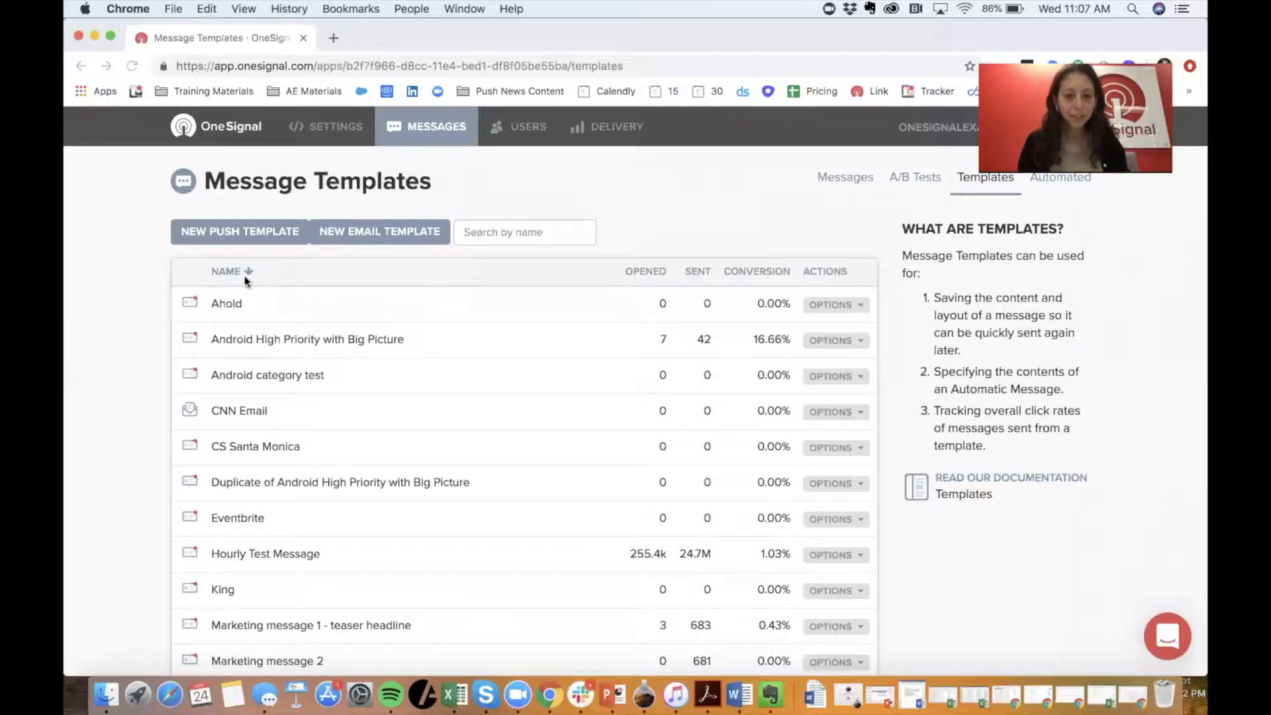
pyautogui.click(244, 233)
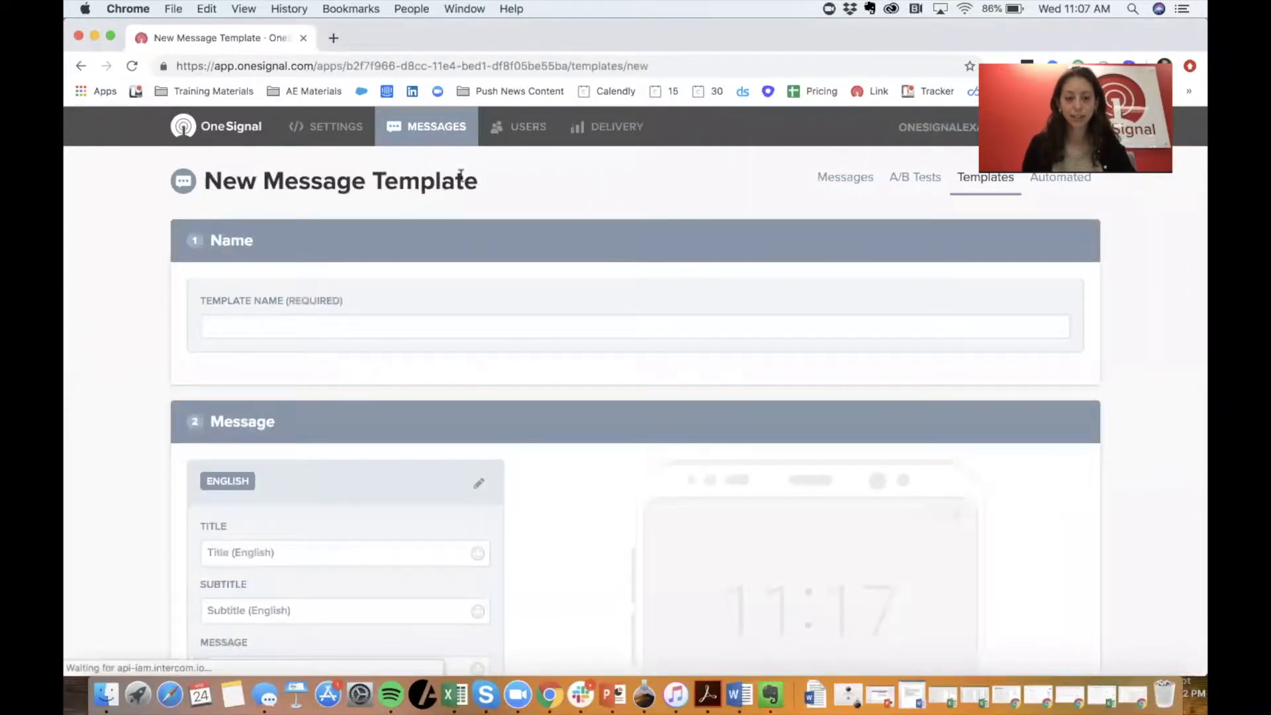
pyautogui.click(311, 325)
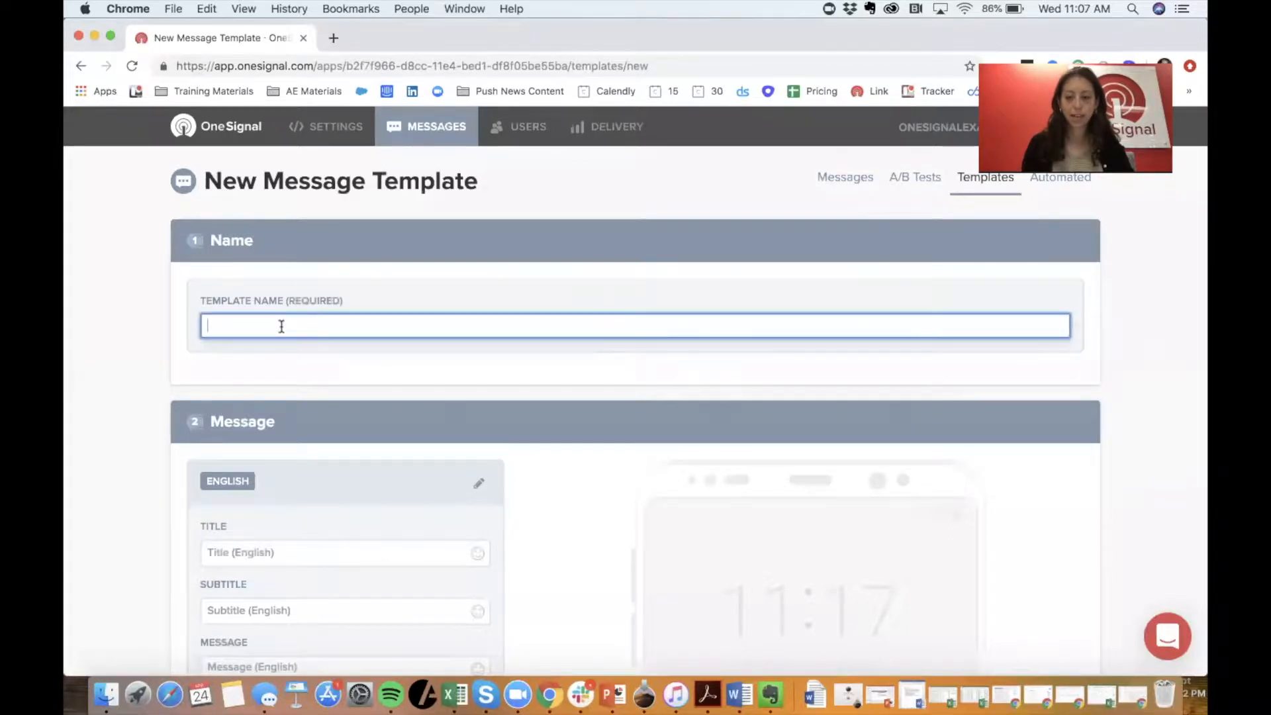
pyautogui.write('Webinar')
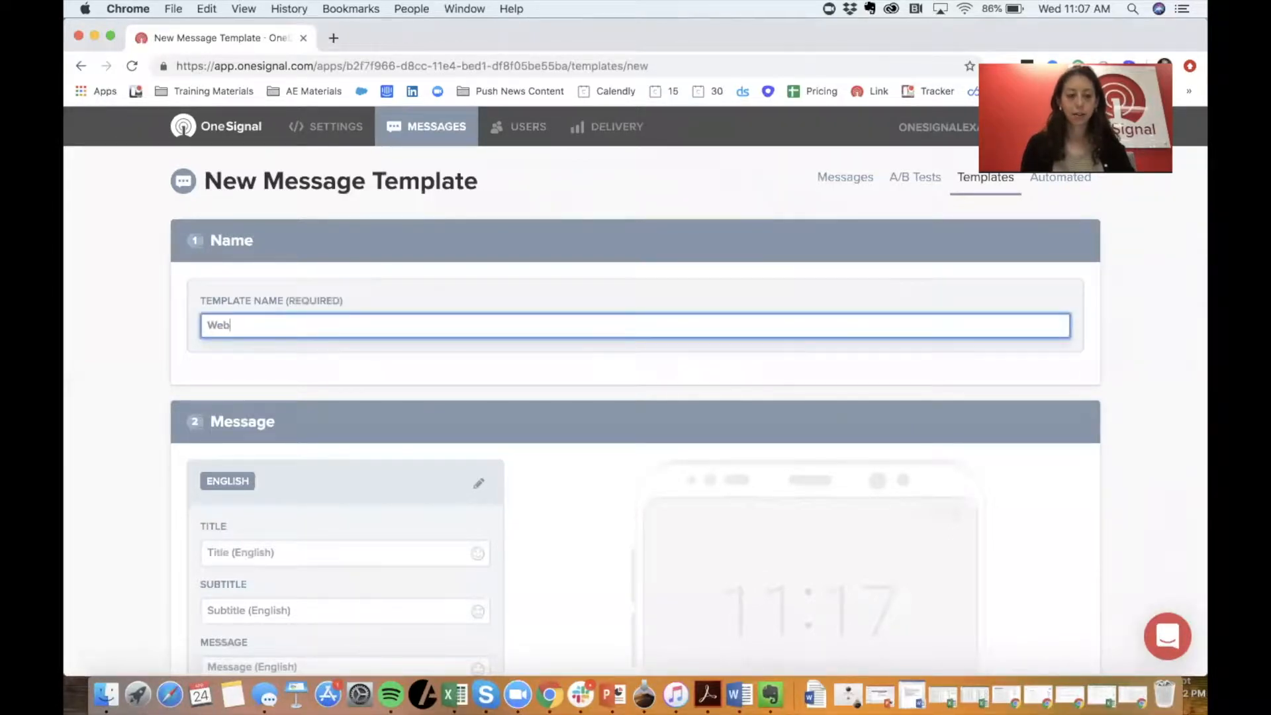
pyautogui.press('BackSpace')
pyautogui.press('BackSpace')
pyautogui.write('ar')
# Step: Try adding Arabic as a second message language, and remove it from the template again
pyautogui.scroll(-3, 287, 383)
pyautogui.scroll(-1, 288, 386)
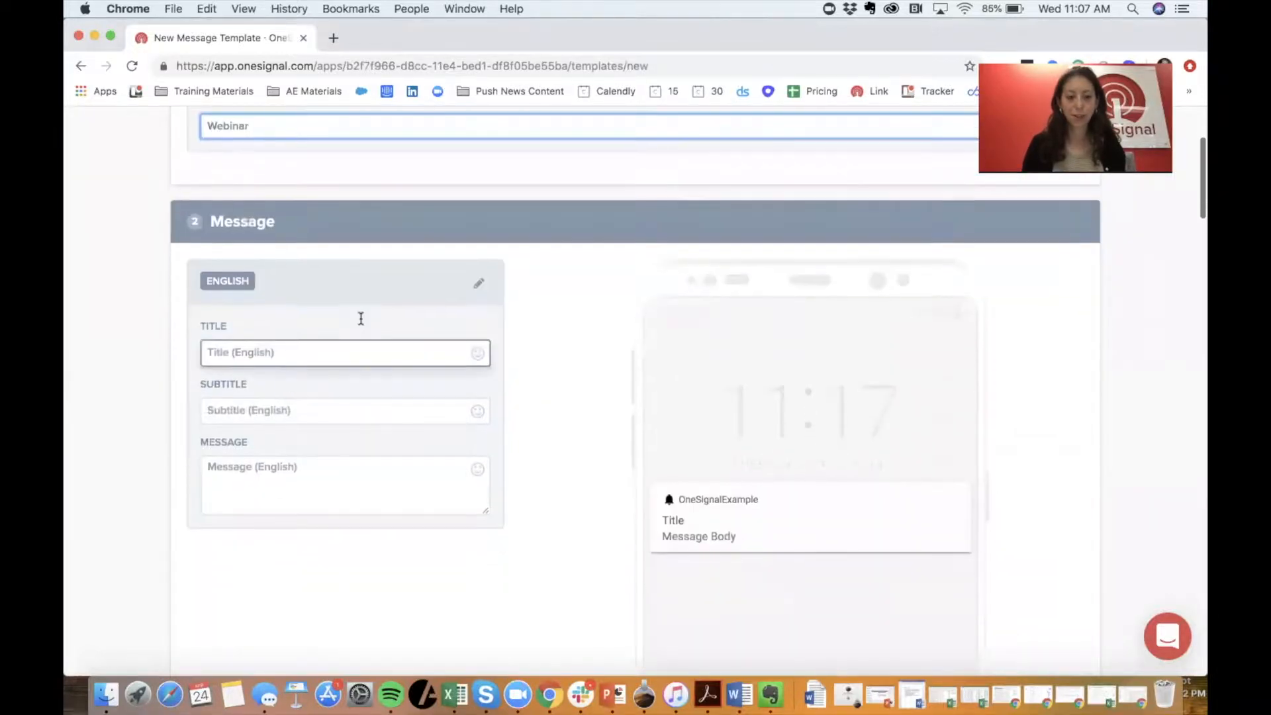
pyautogui.click(480, 284)
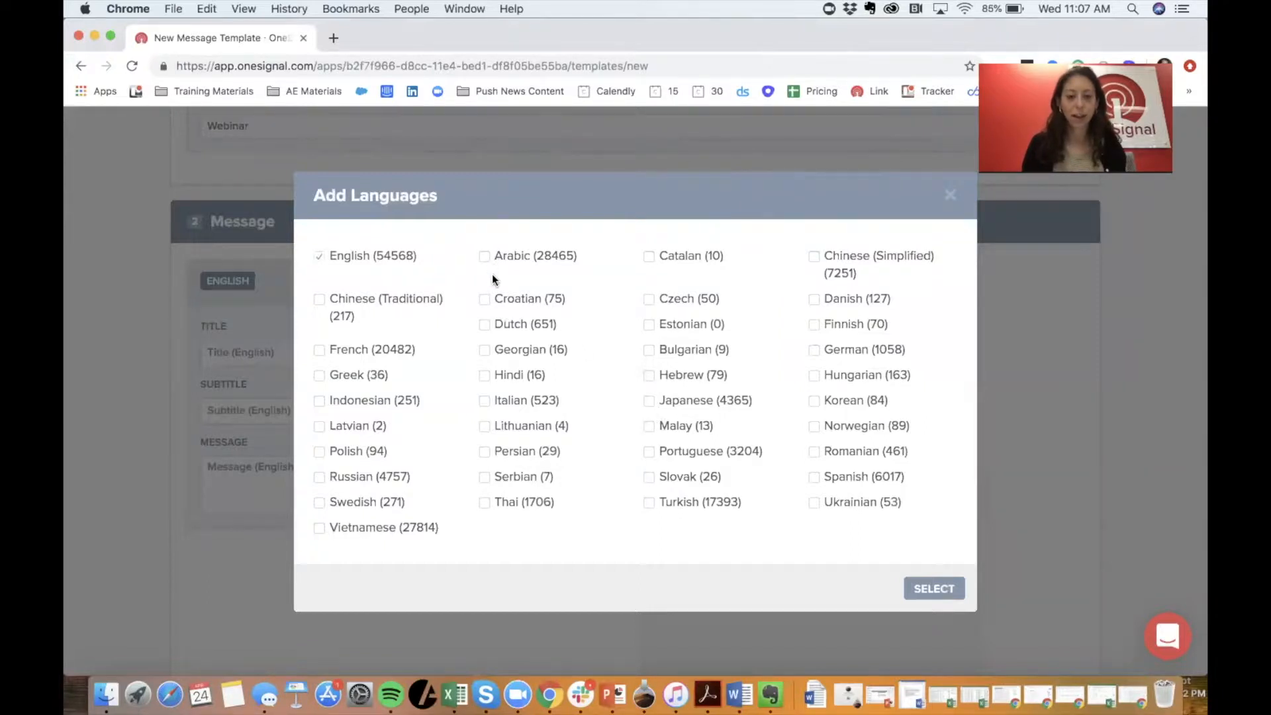
pyautogui.click(483, 256)
pyautogui.click(949, 195)
pyautogui.click(284, 282)
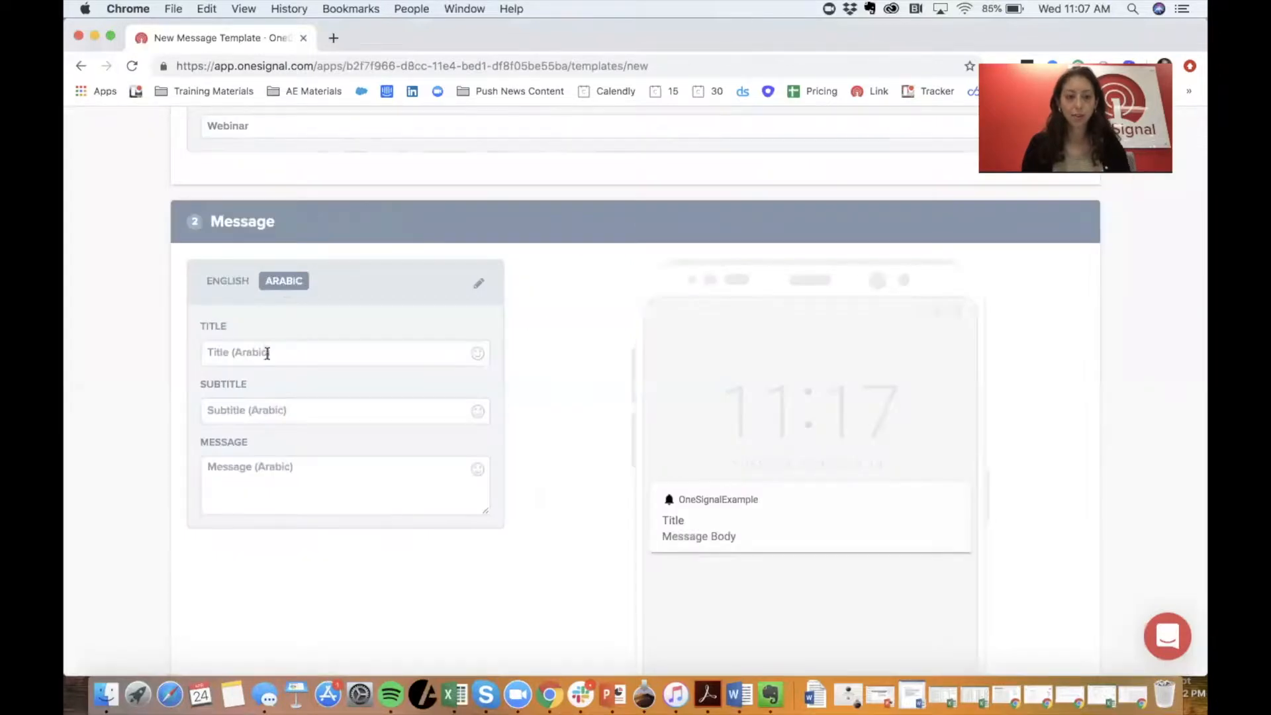
pyautogui.click(212, 290)
pyautogui.click(284, 284)
pyautogui.click(478, 284)
pyautogui.click(484, 256)
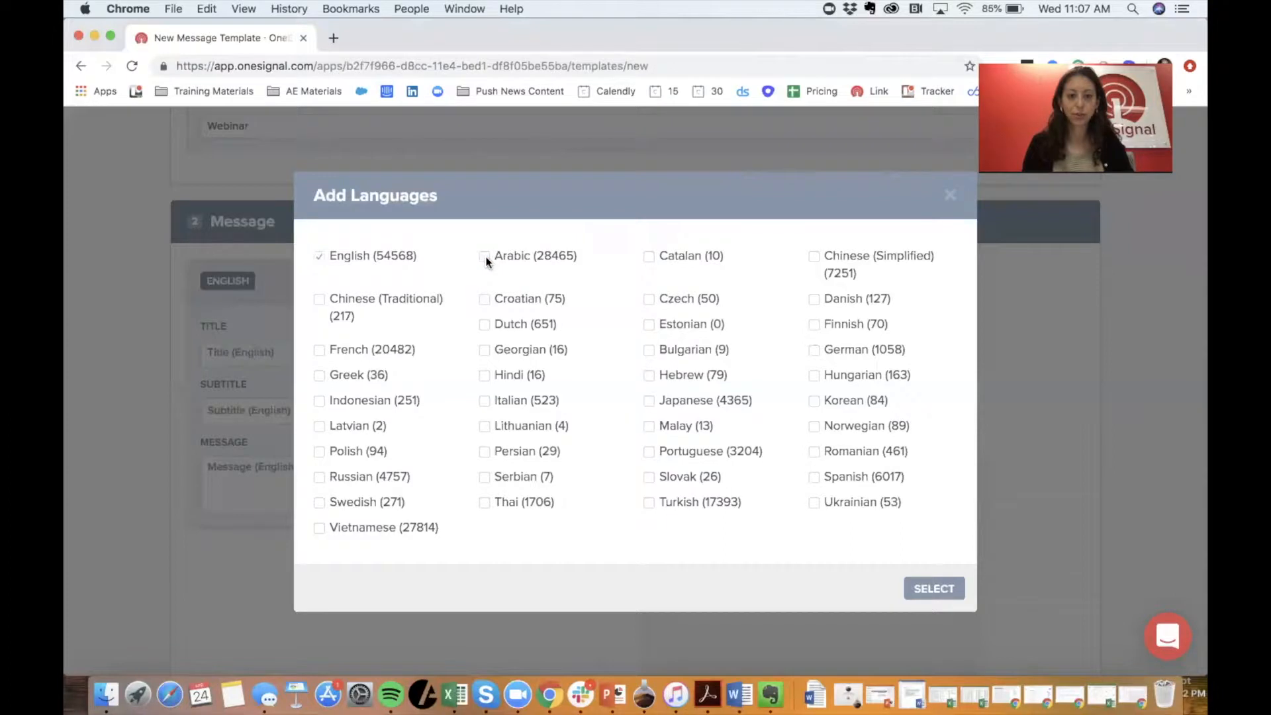
pyautogui.click(926, 589)
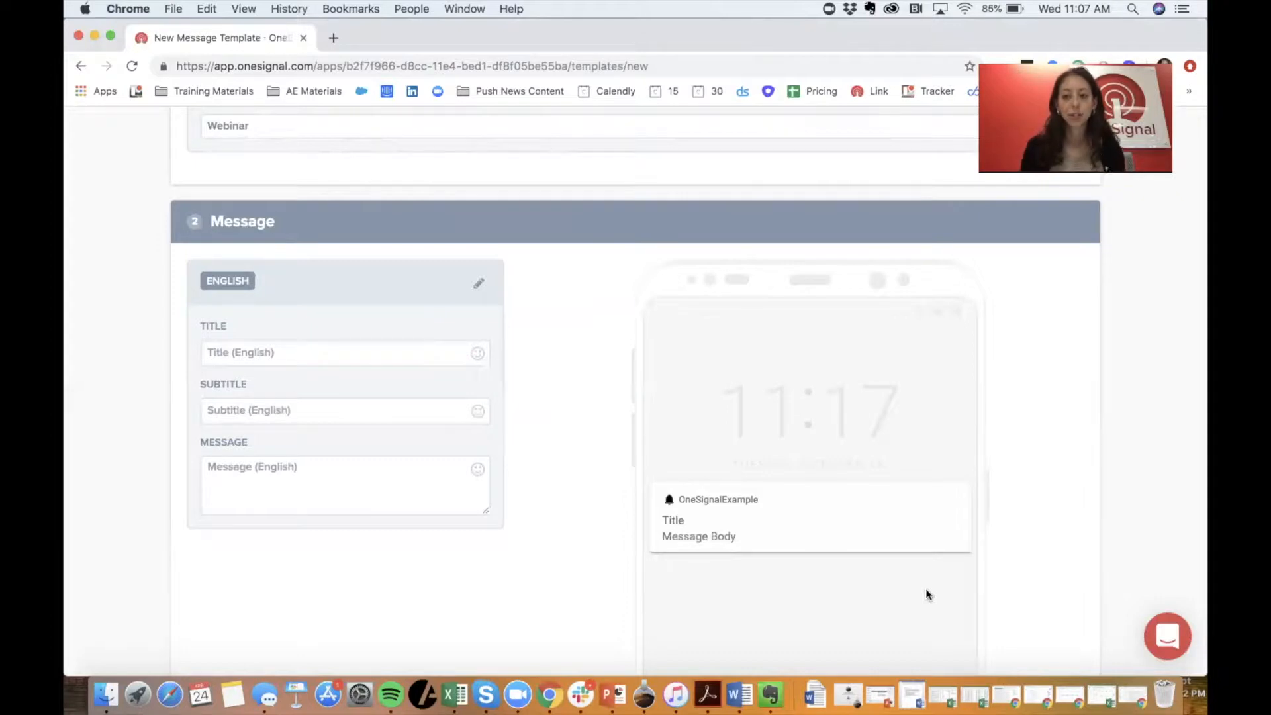
# Step: Enter "Welcome to Site" as the English title of the template
pyautogui.click(398, 353)
pyautogui.scroll(-1, 397, 353)
pyautogui.scroll(-1, 397, 354)
pyautogui.scroll(-2, 397, 357)
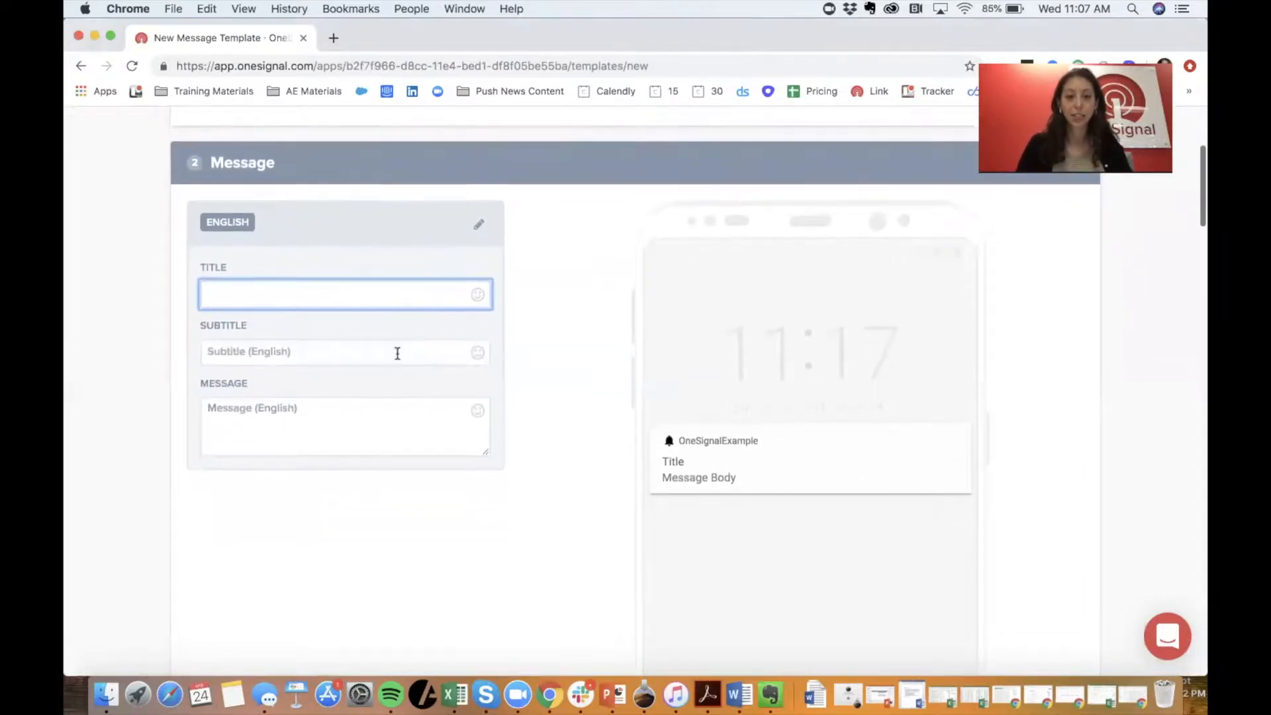
pyautogui.write('Welcome ')
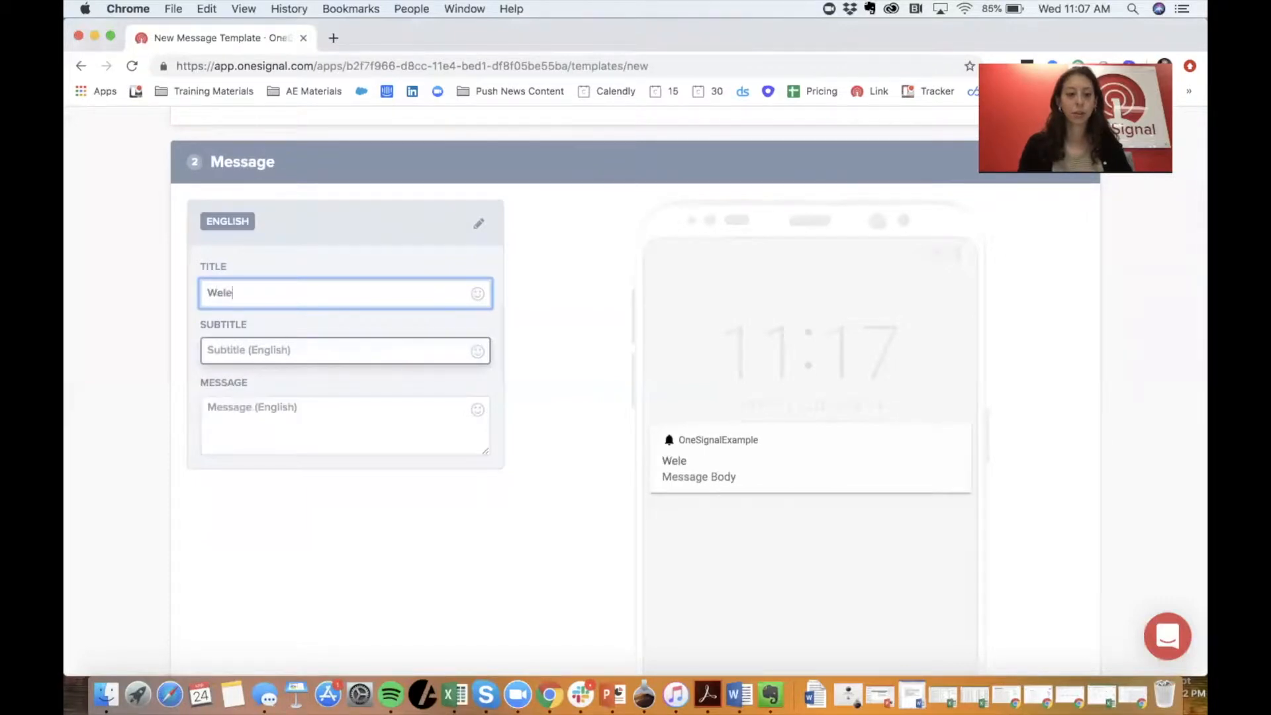
pyautogui.write('to Site')
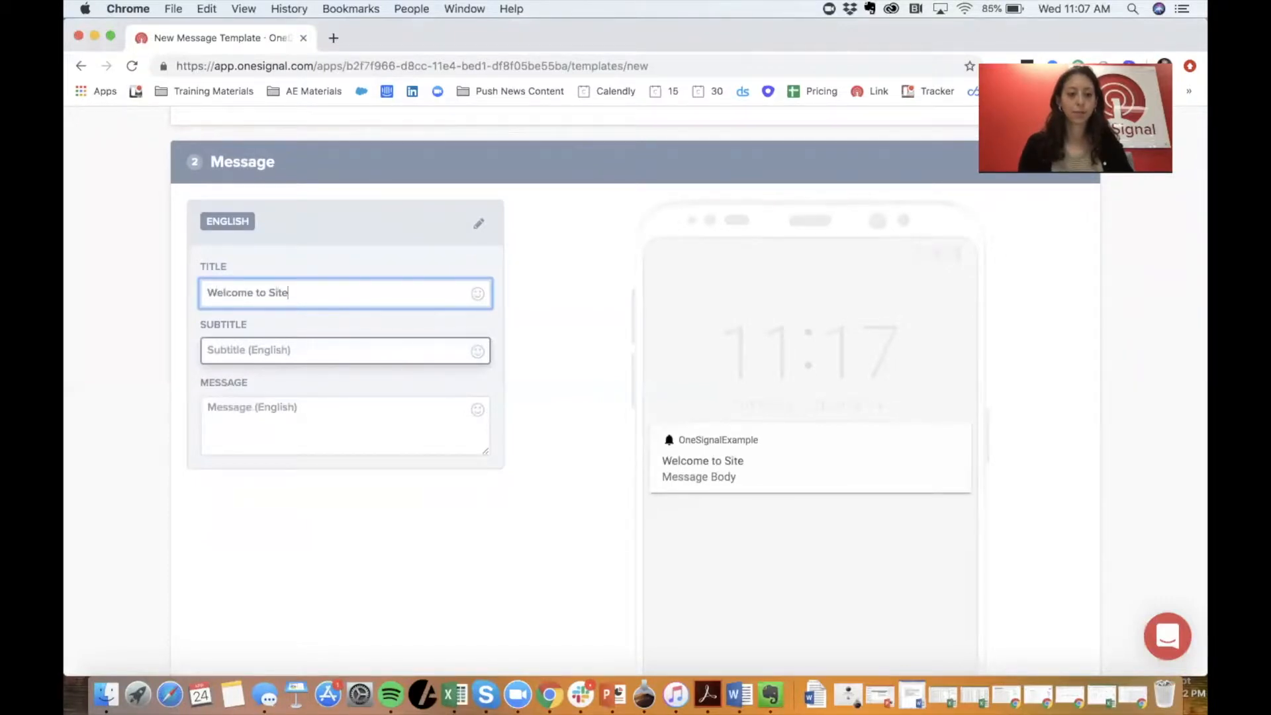
# Step: Enter "Check back for 15% off your first purchase" as the English message, leaving the subtitle empty
pyautogui.press('Tab')
pyautogui.press('Tab')
pyautogui.write('Check bac')
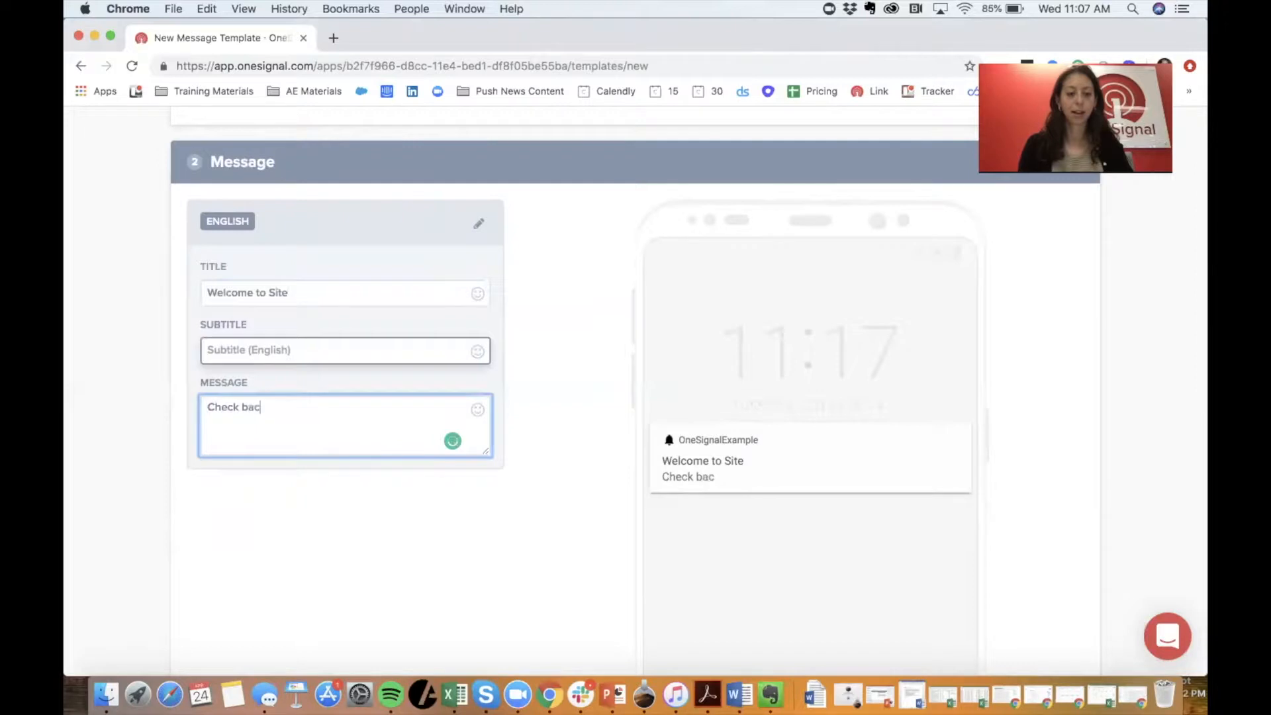
pyautogui.write('k for 15% ')
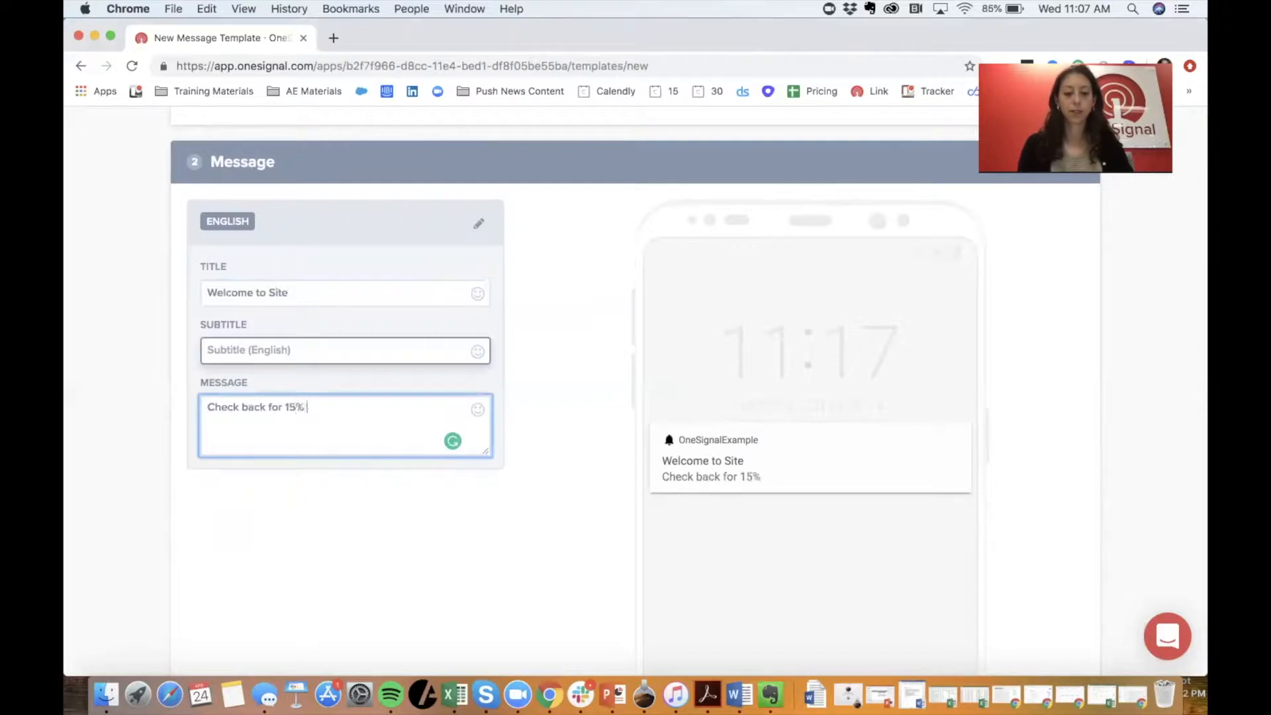
pyautogui.write('off your first purchase')
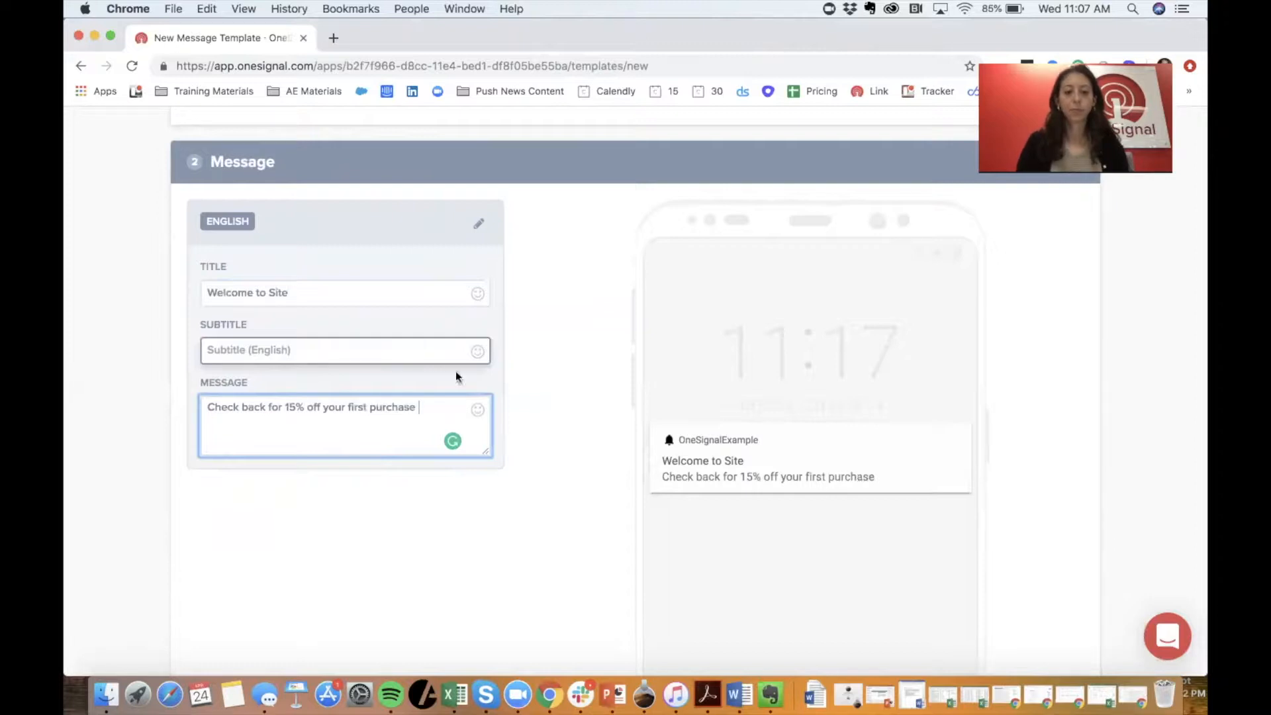
# Step: Add the party popper and money with wings emojis at the end of the message text
pyautogui.click(478, 409)
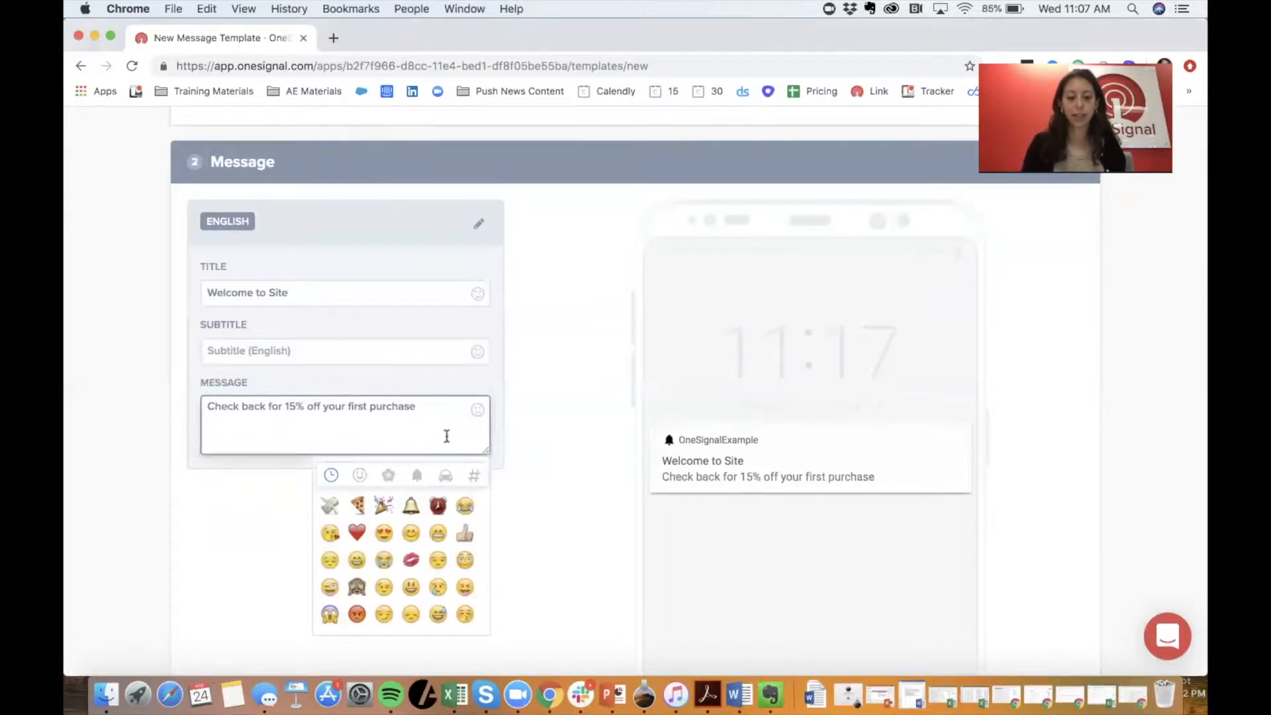
pyautogui.click(379, 507)
pyautogui.click(329, 506)
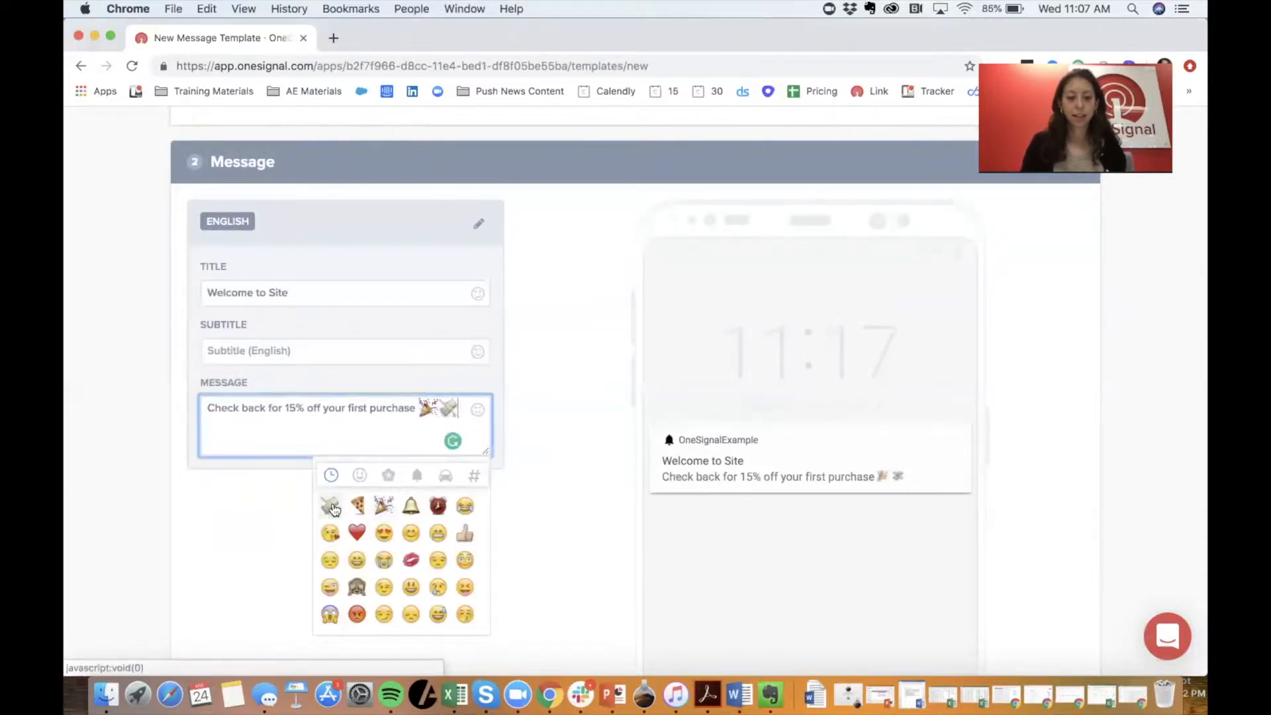
pyautogui.click(242, 531)
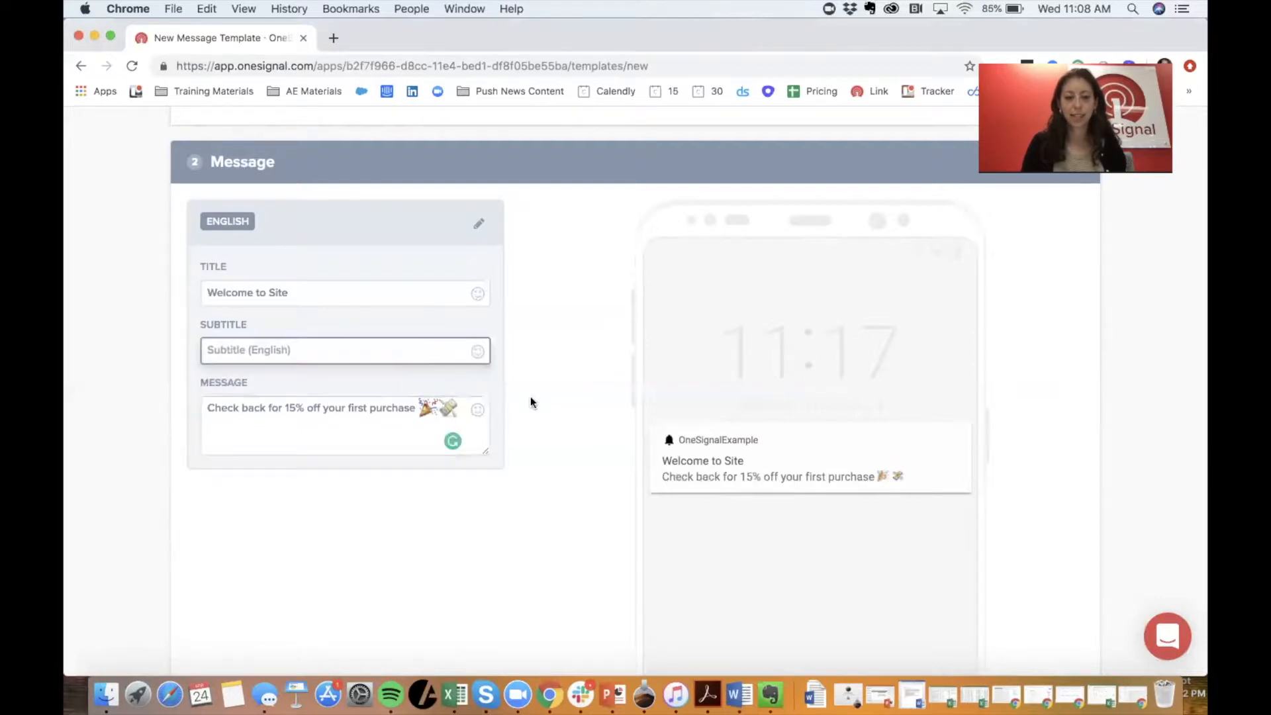
# Step: Preview the notification on iOS, Windows and Amazon, and return to the Android preview
pyautogui.scroll(-1, 530, 395)
pyautogui.scroll(-3, 530, 397)
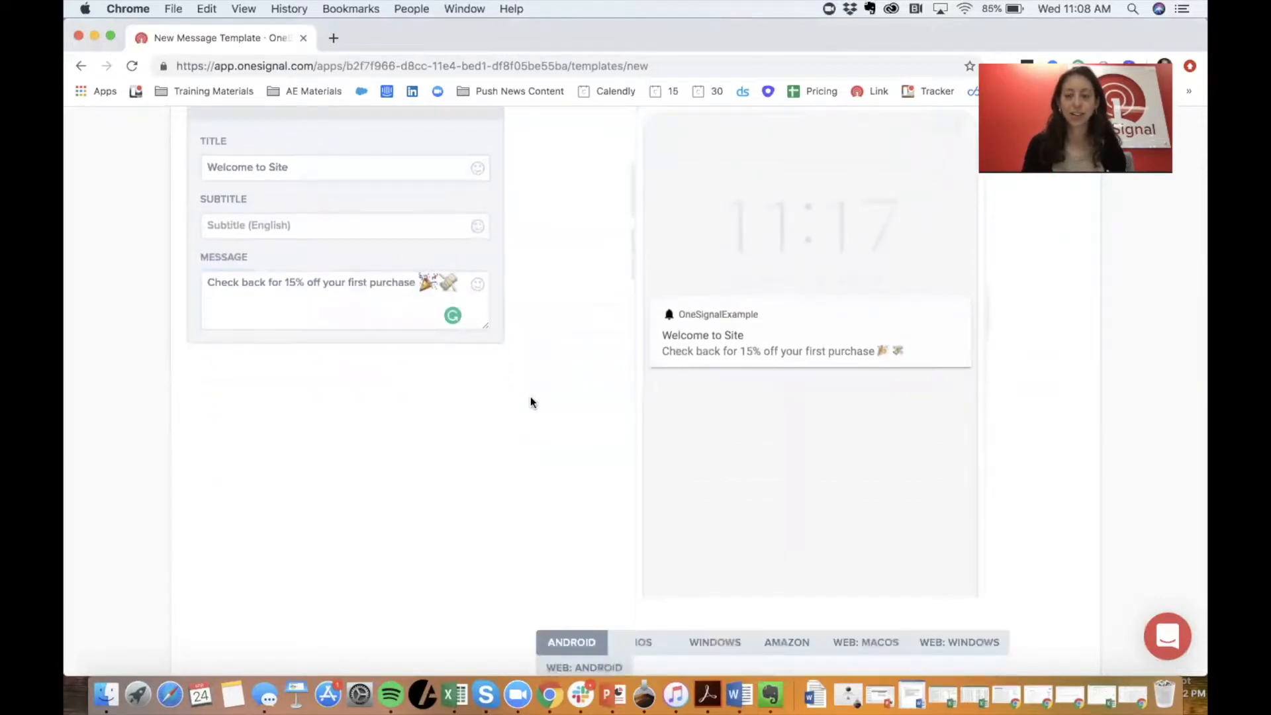
pyautogui.click(644, 642)
pyautogui.click(724, 640)
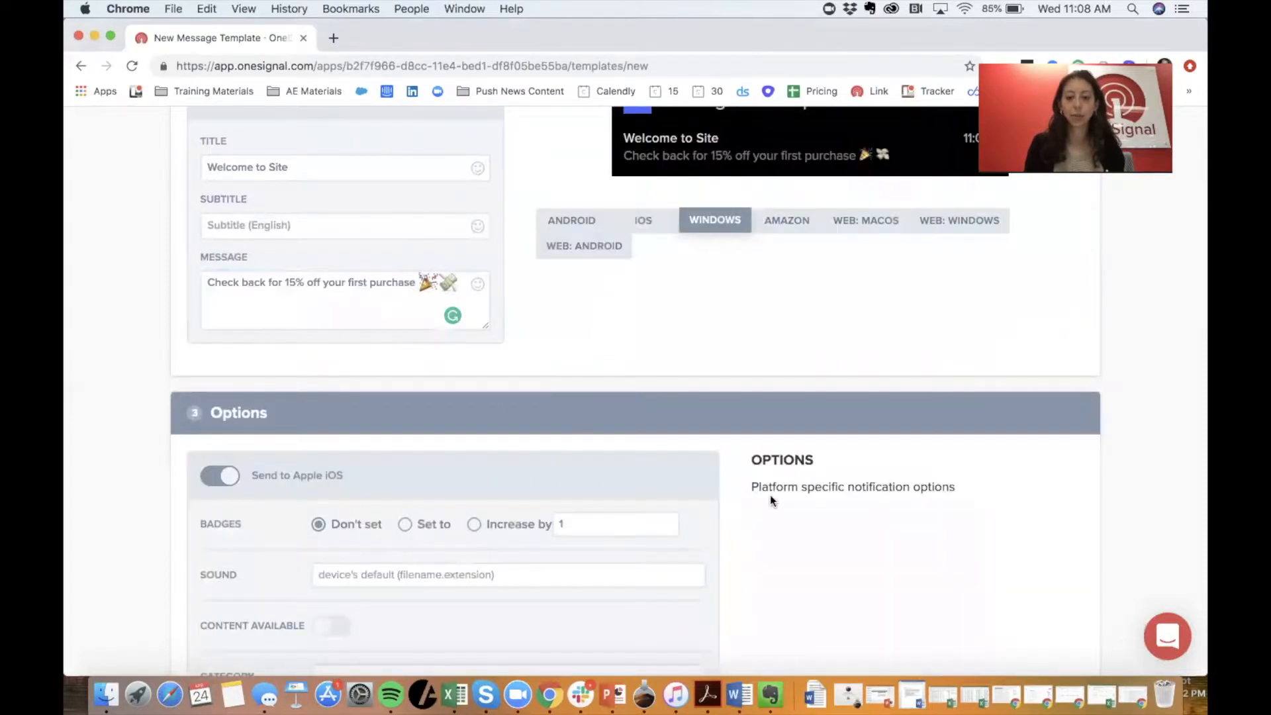
pyautogui.scroll(8, 758, 407)
pyautogui.click(786, 469)
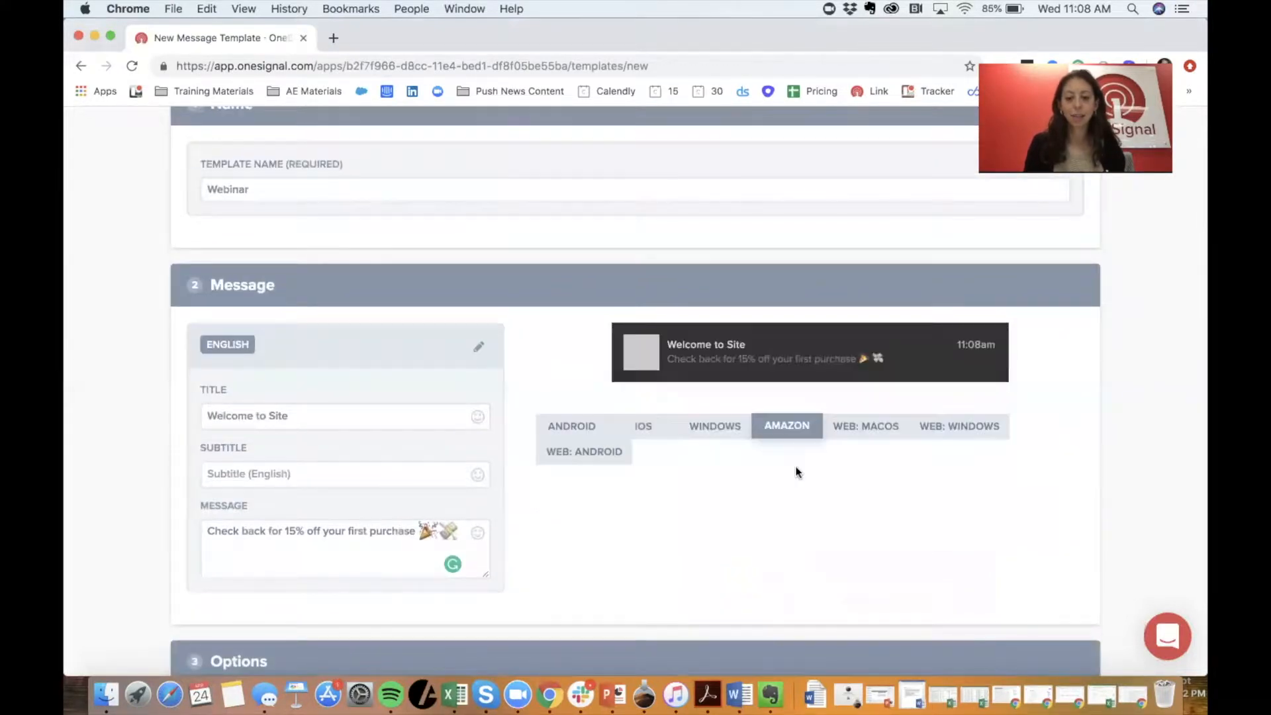
pyautogui.click(578, 431)
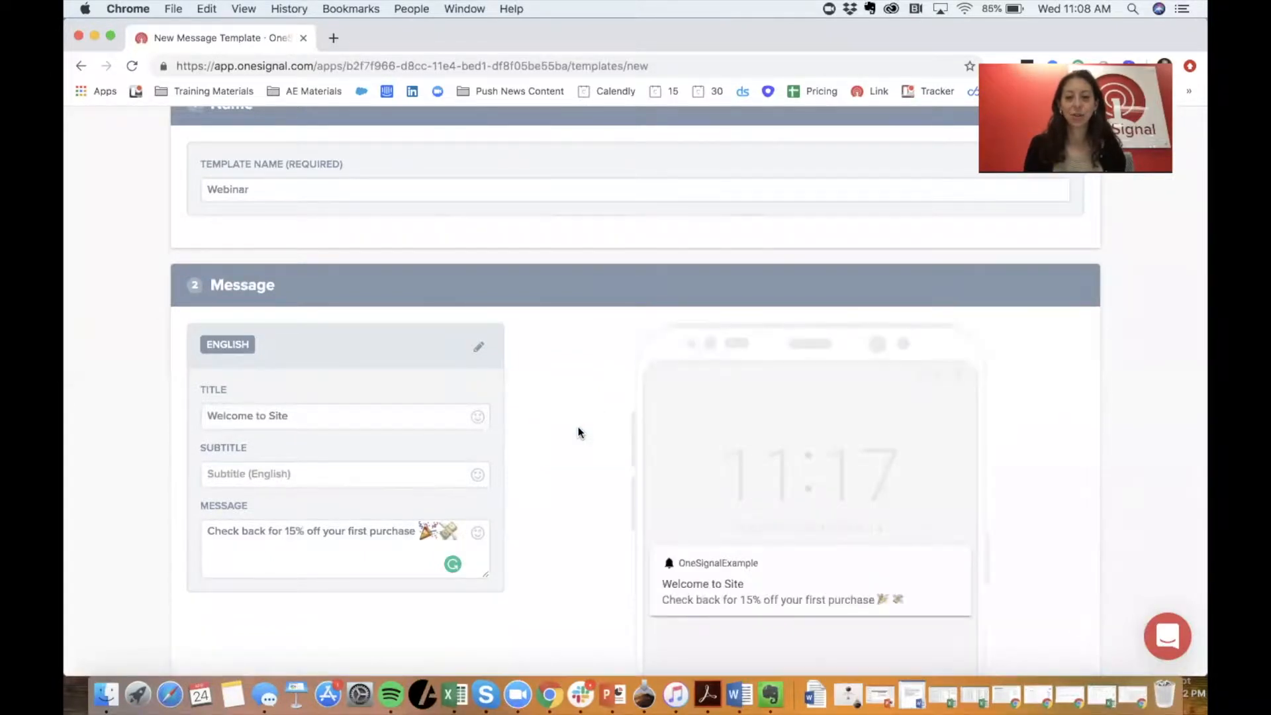
pyautogui.scroll(-3, 581, 499)
pyautogui.scroll(-1, 581, 499)
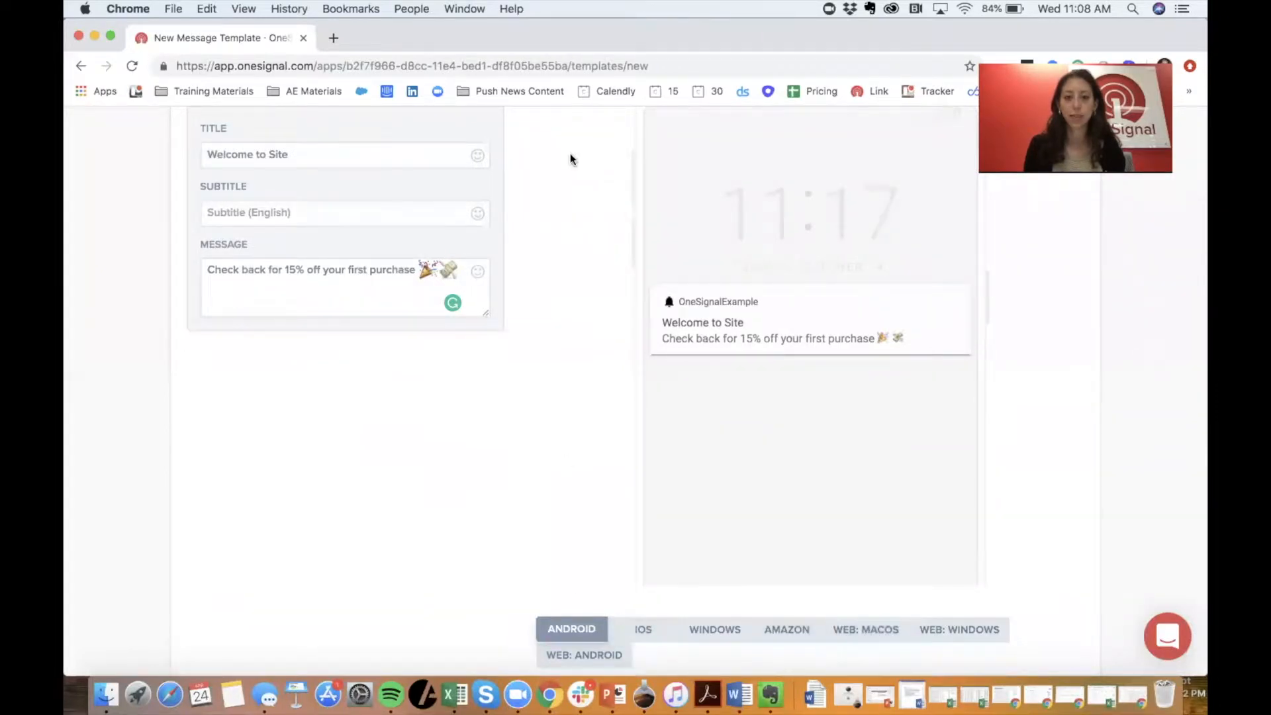
pyautogui.click(582, 31)
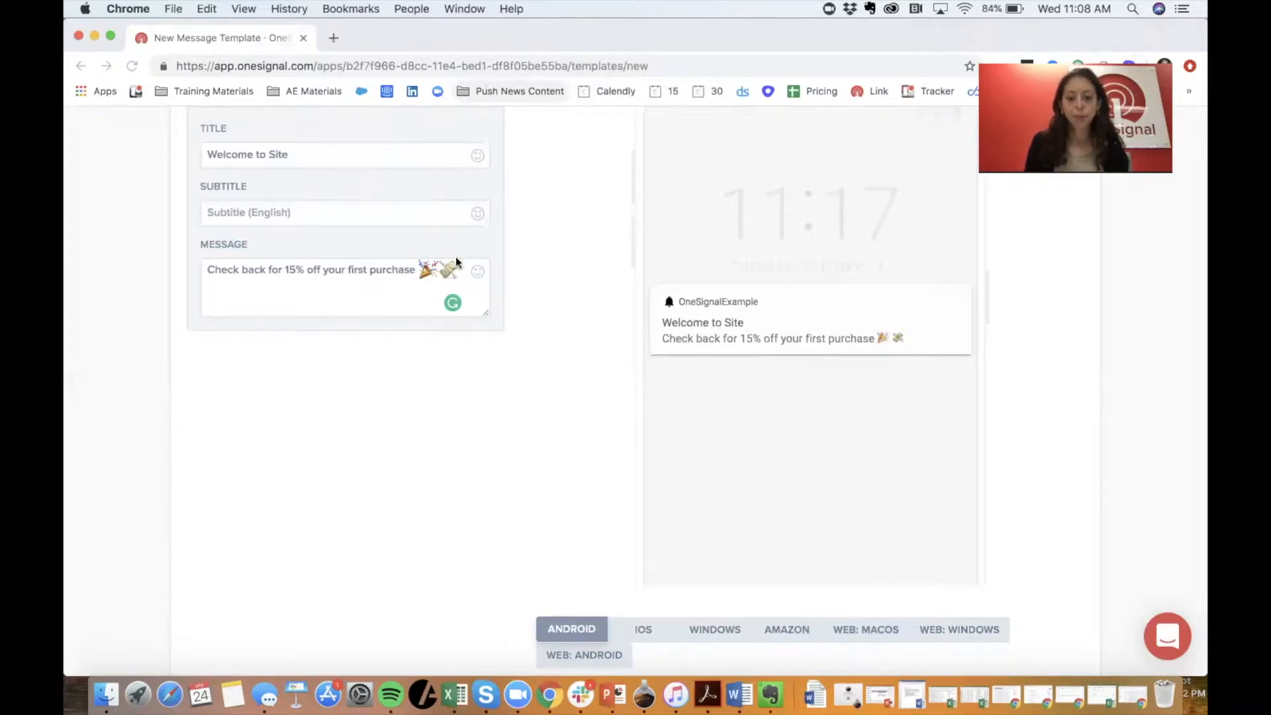
# Step: Examine the Apple iOS delivery options, including badges, sound, category and media, without filling any in
pyautogui.scroll(-5, 429, 421)
pyautogui.scroll(-5, 429, 425)
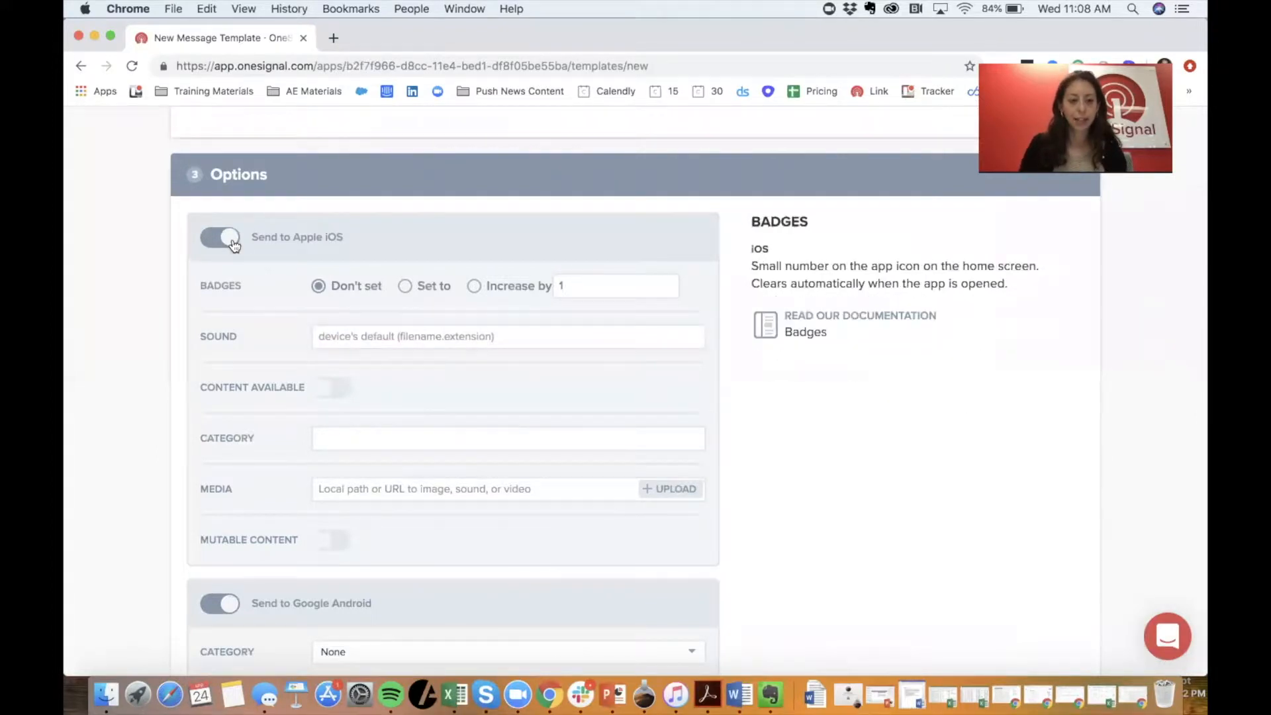
pyautogui.scroll(-1, 358, 338)
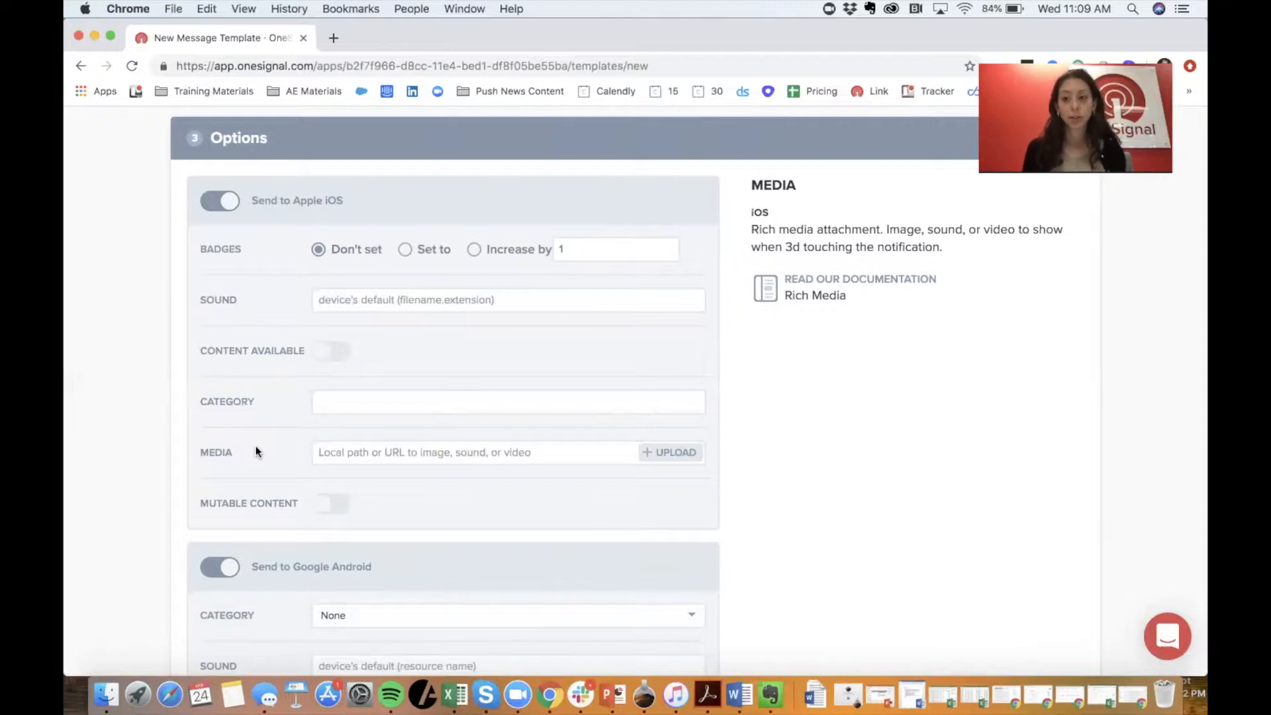
pyautogui.scroll(-1, 403, 213)
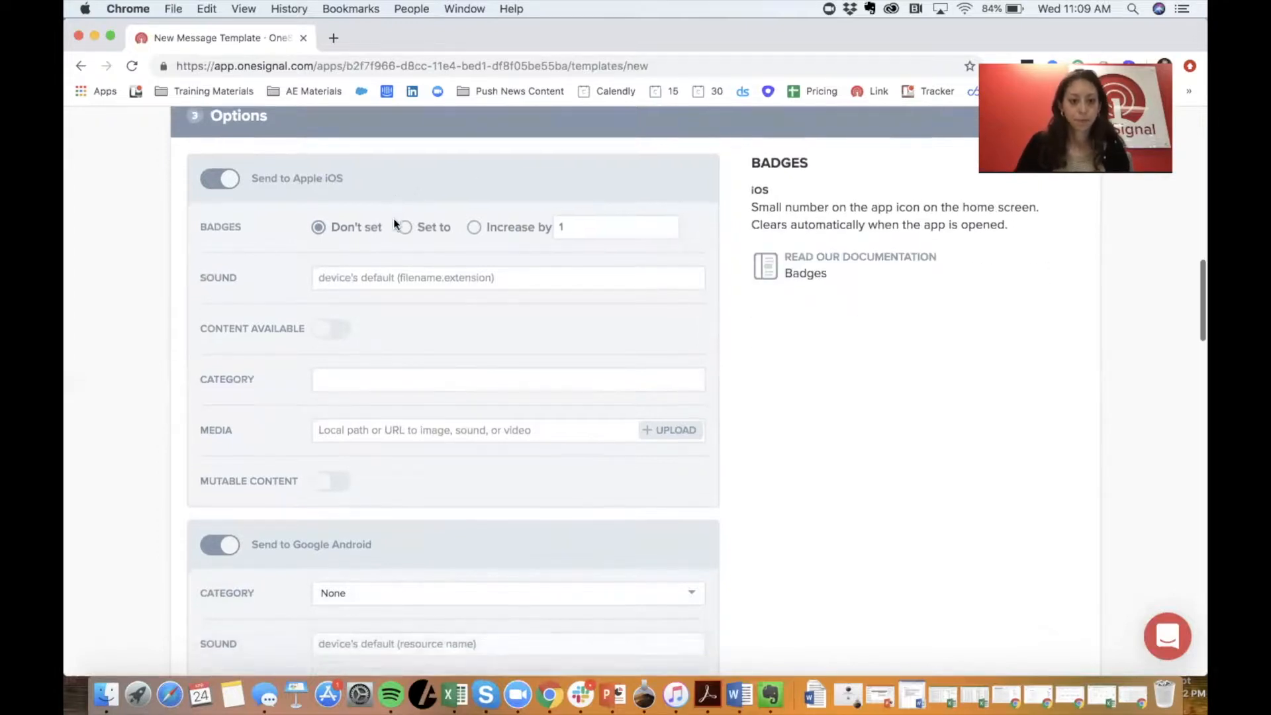
pyautogui.scroll(1, 314, 195)
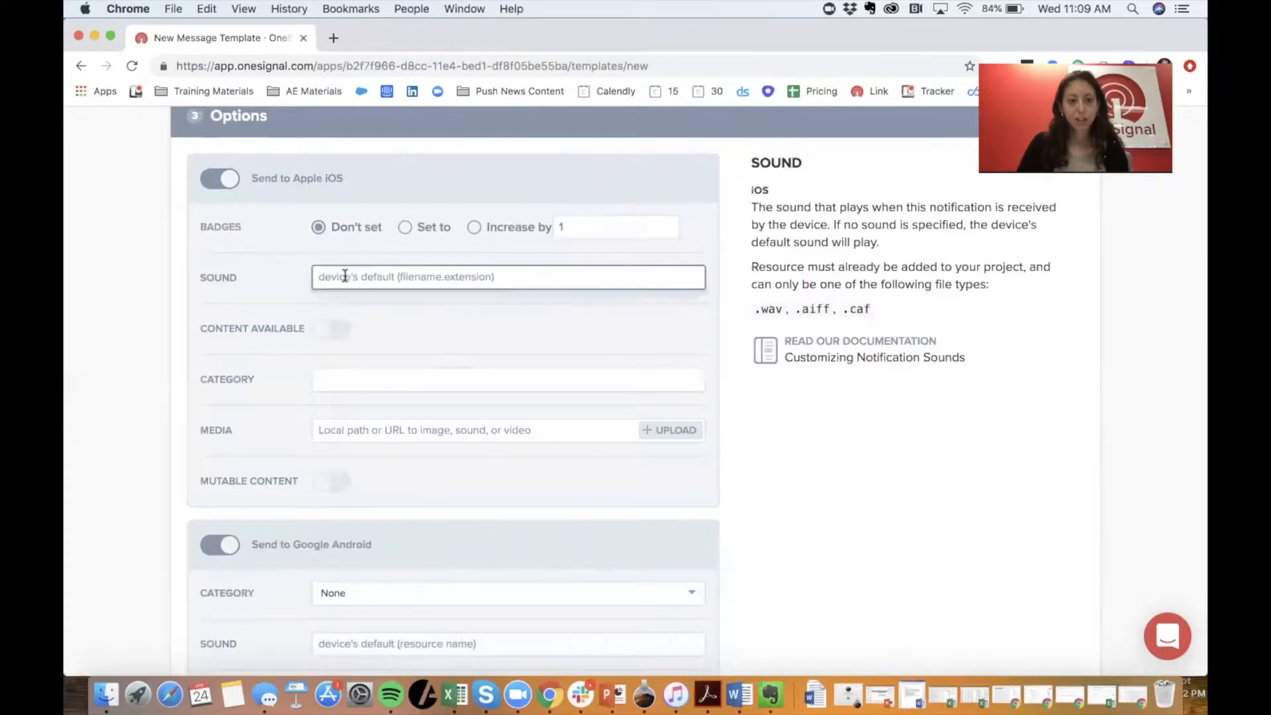
pyautogui.click(339, 376)
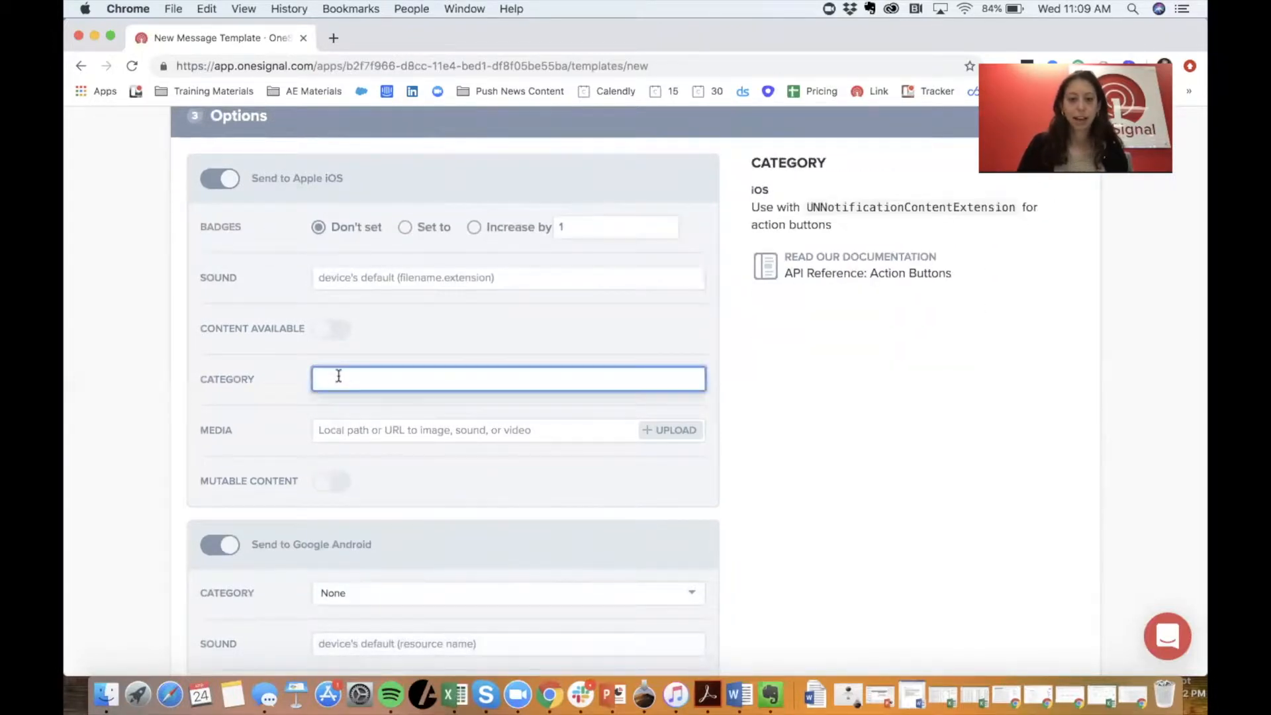
pyautogui.click(336, 429)
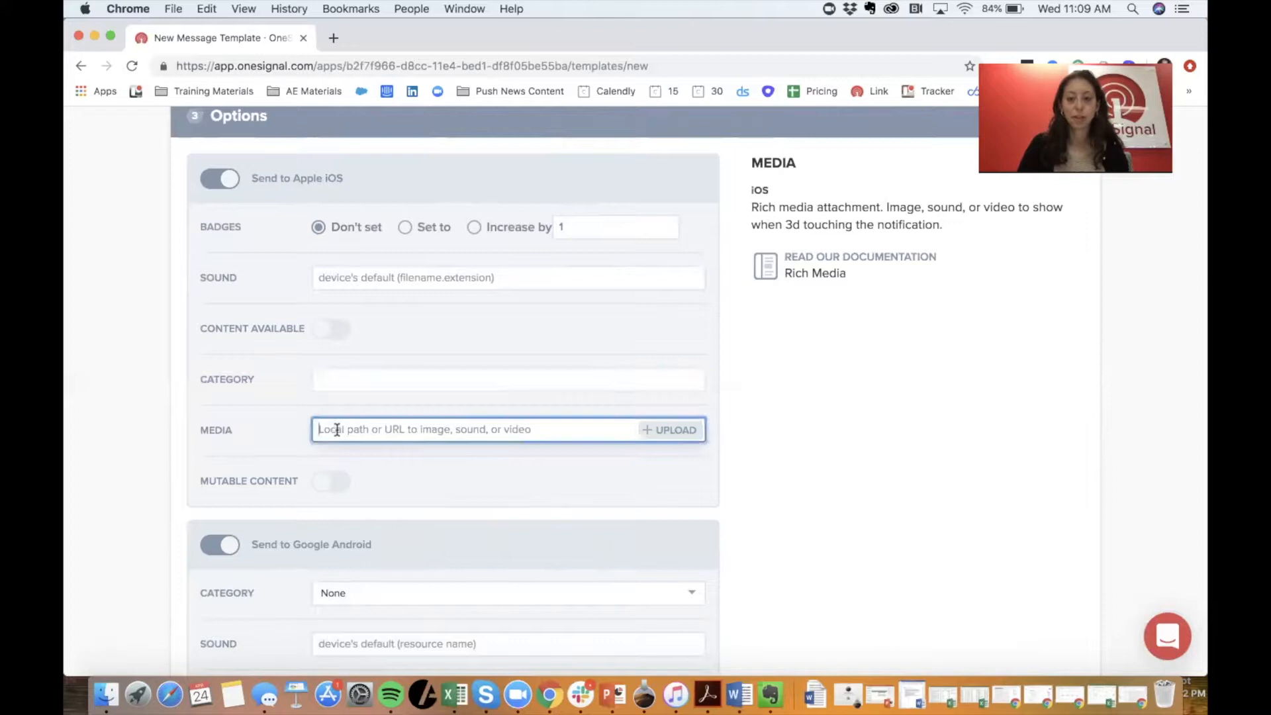
# Step: Turn off sending to Apple iOS, Google Android, Amazon Fire, Windows and Google Chrome Apps & Extensions
pyautogui.click(229, 180)
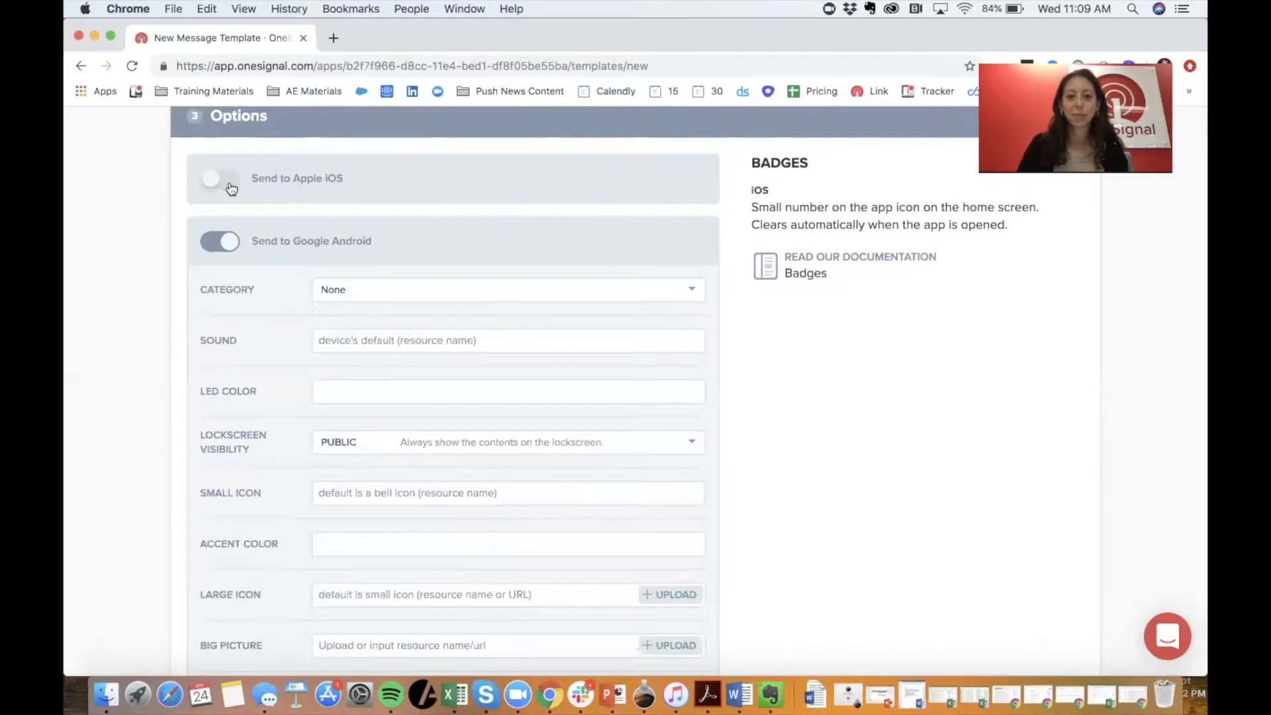
pyautogui.click(230, 247)
pyautogui.click(236, 308)
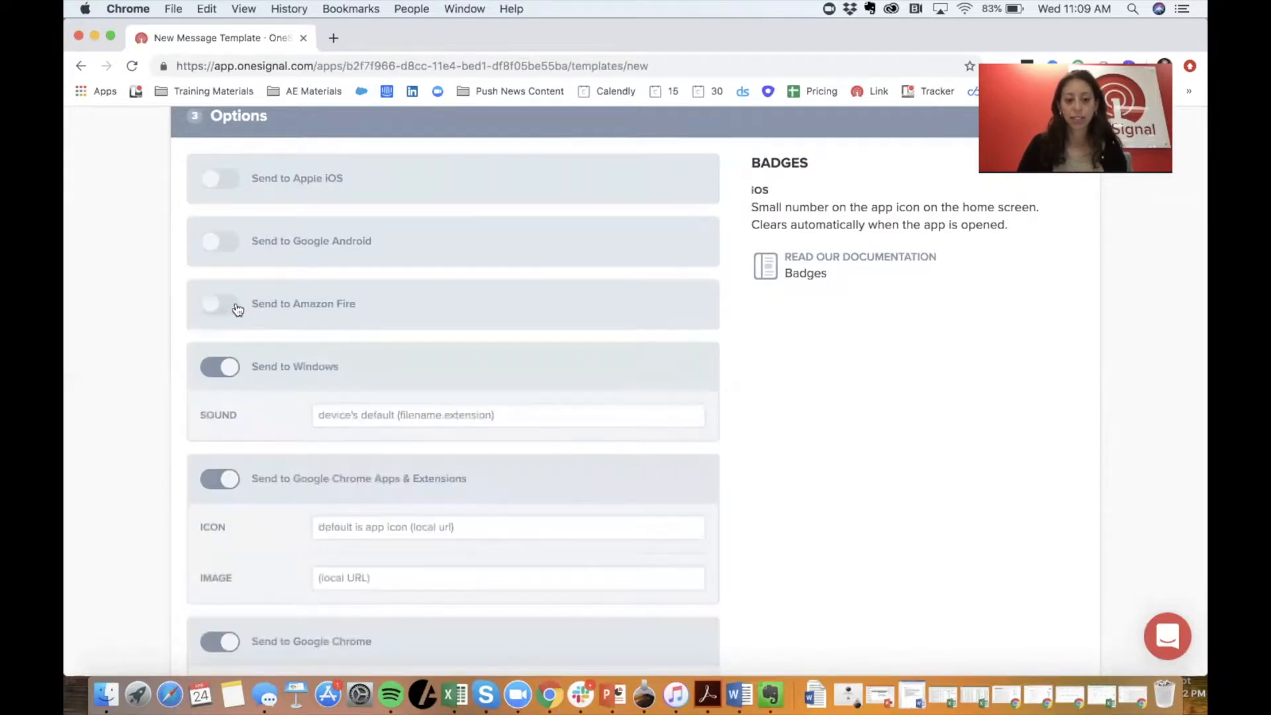
pyautogui.click(225, 368)
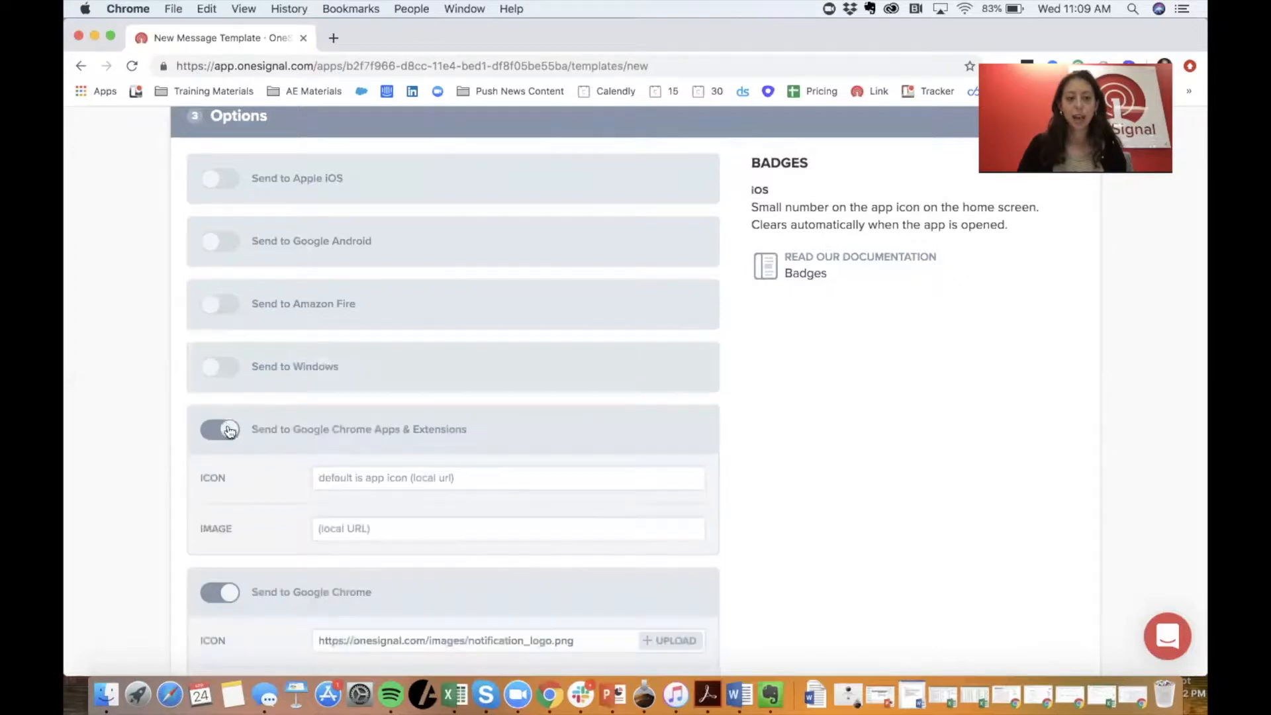
pyautogui.scroll(-5, 226, 429)
pyautogui.click(226, 222)
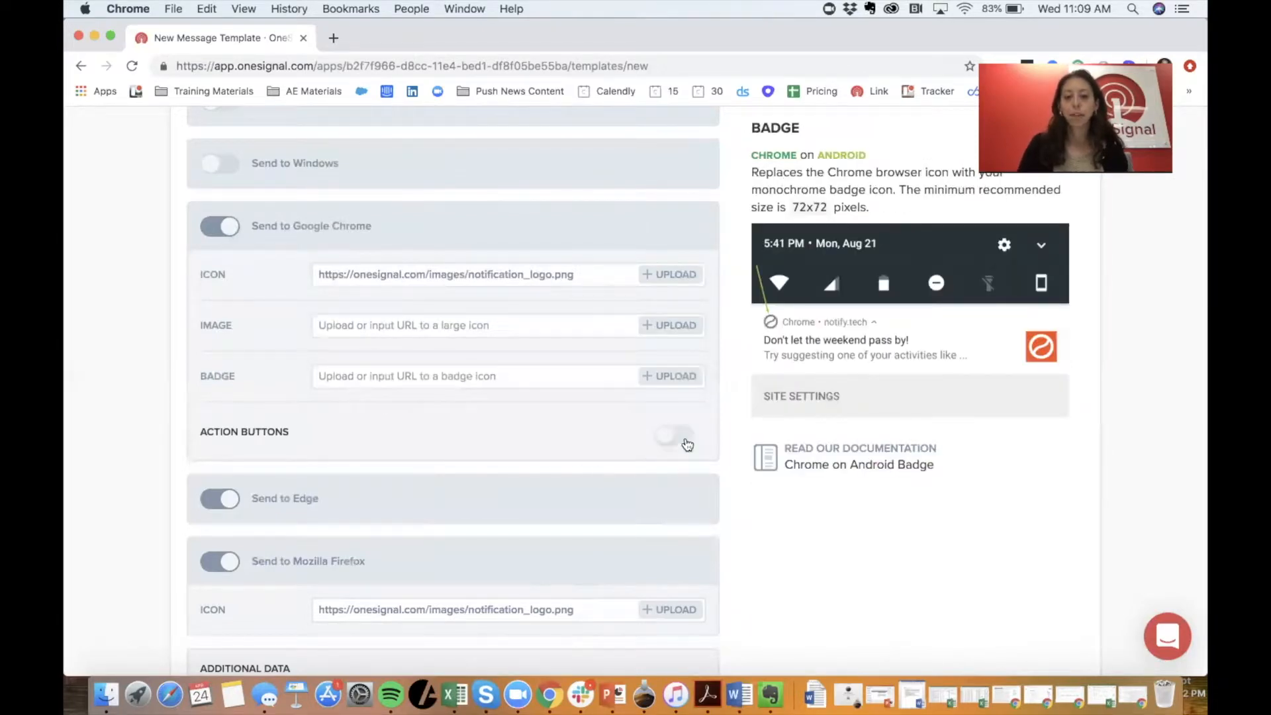
# Step: Enable action buttons for the Google Chrome notification and go to the action ID of Button 1
pyautogui.click(687, 437)
pyautogui.scroll(-1, 499, 434)
pyautogui.click(445, 437)
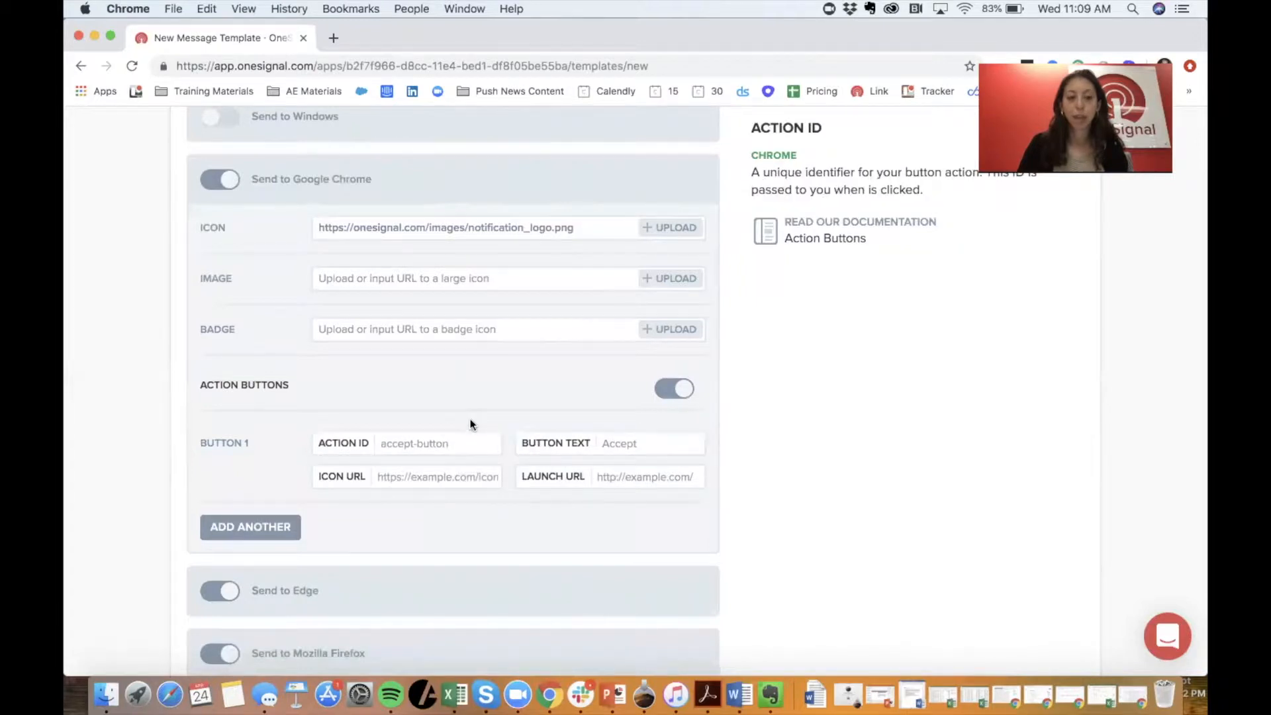
# Step: Turn sending to Apple iOS back on for the template and check its media attachment option
pyautogui.scroll(8, 470, 418)
pyautogui.click(232, 359)
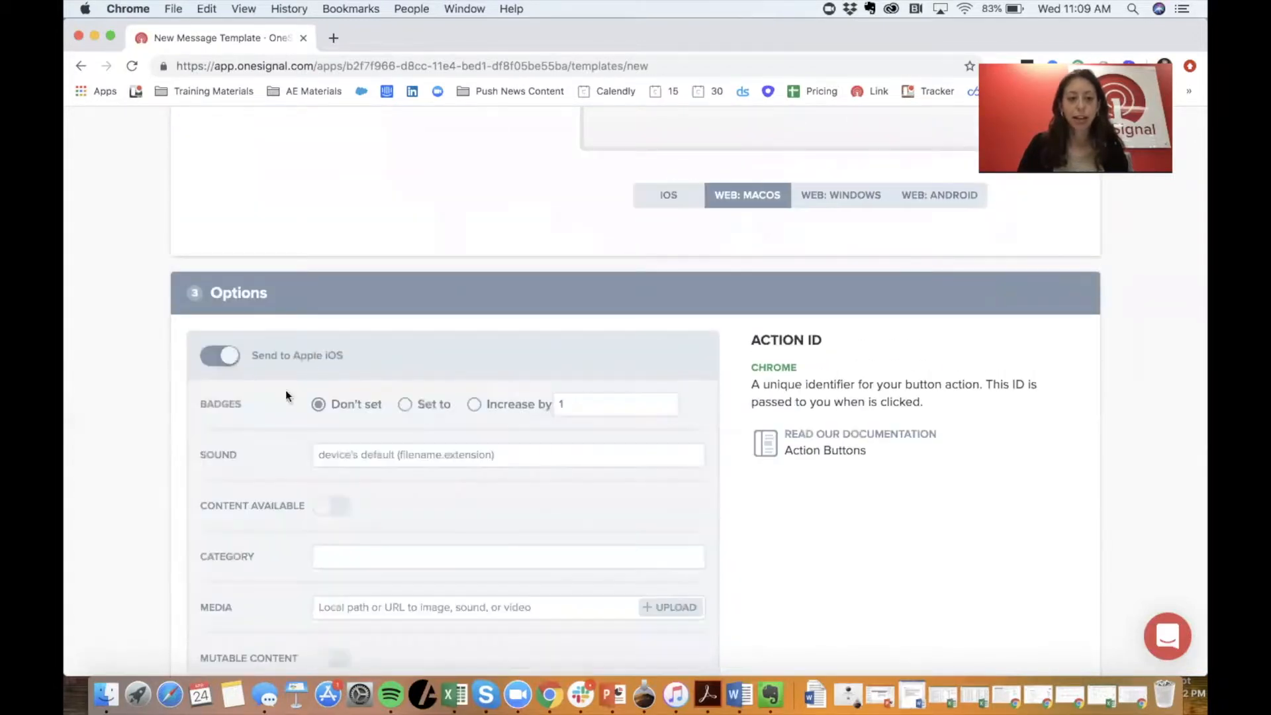
pyautogui.scroll(-5, 338, 430)
pyautogui.scroll(3, 338, 431)
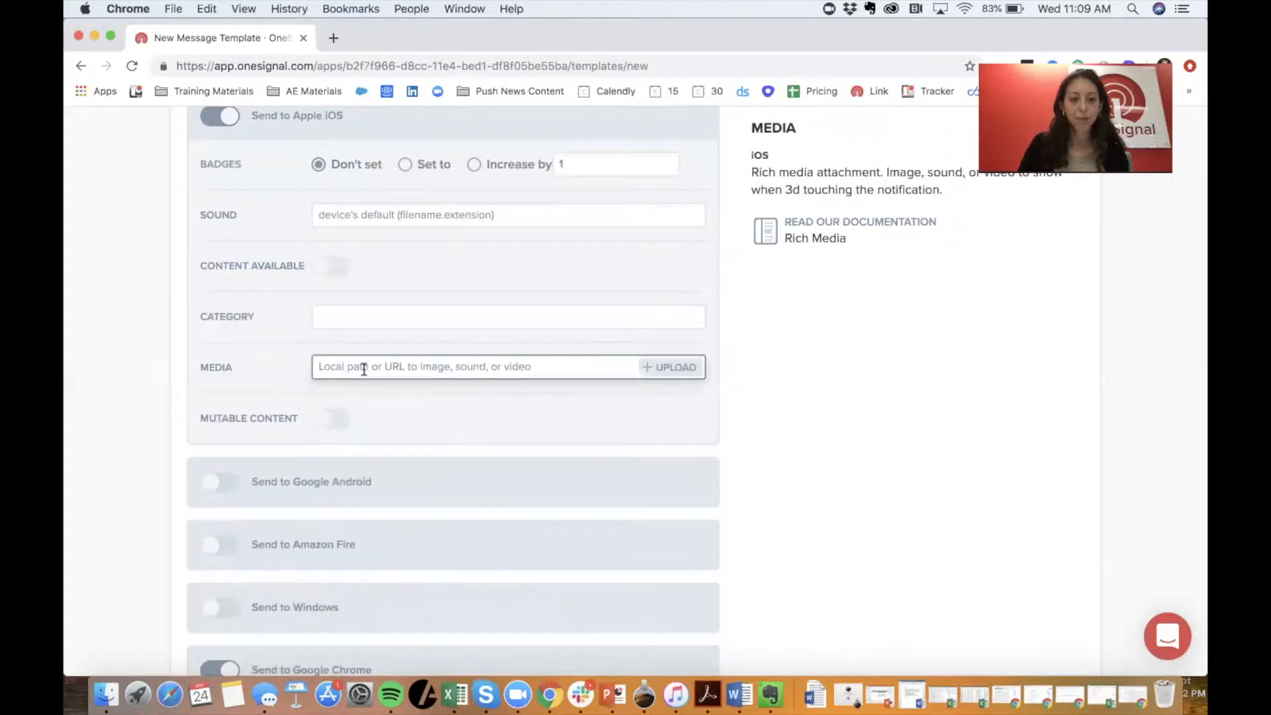
pyautogui.scroll(-8, 292, 379)
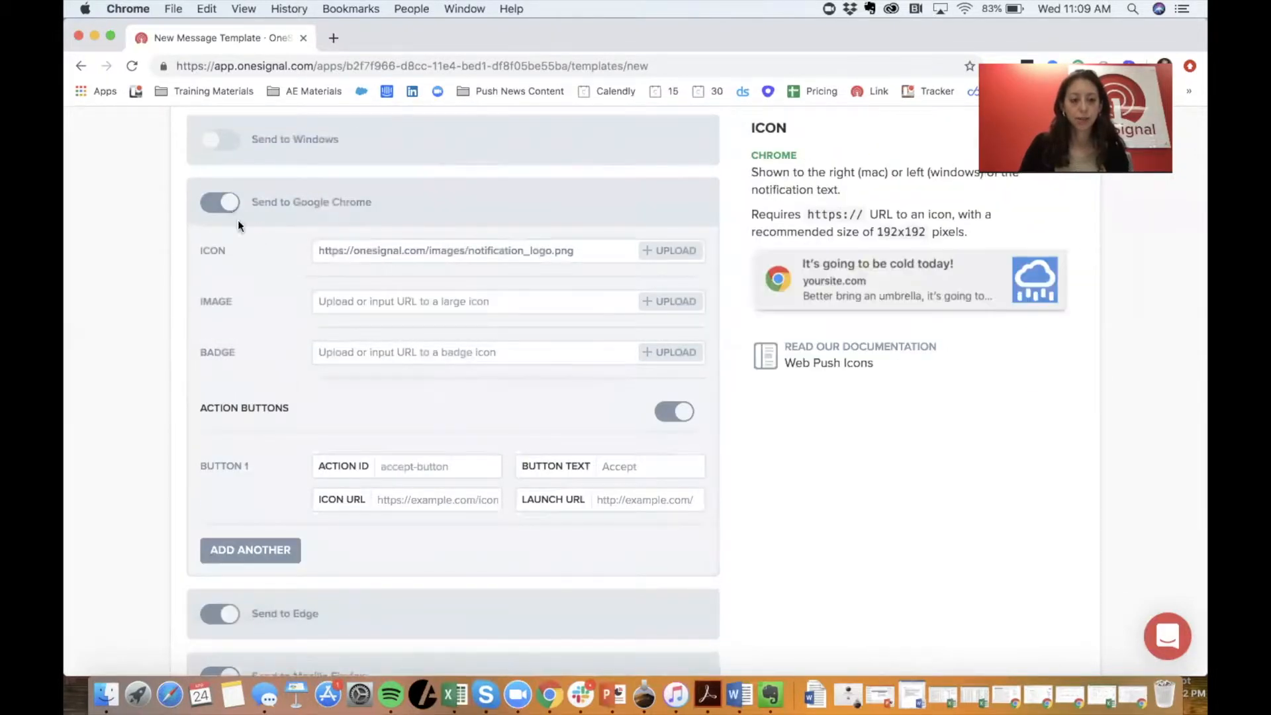
# Step: Examine the additional data, launch URL, collapse key, time to live and general action button options without filling any in
pyautogui.scroll(-8, 265, 298)
pyautogui.click(397, 274)
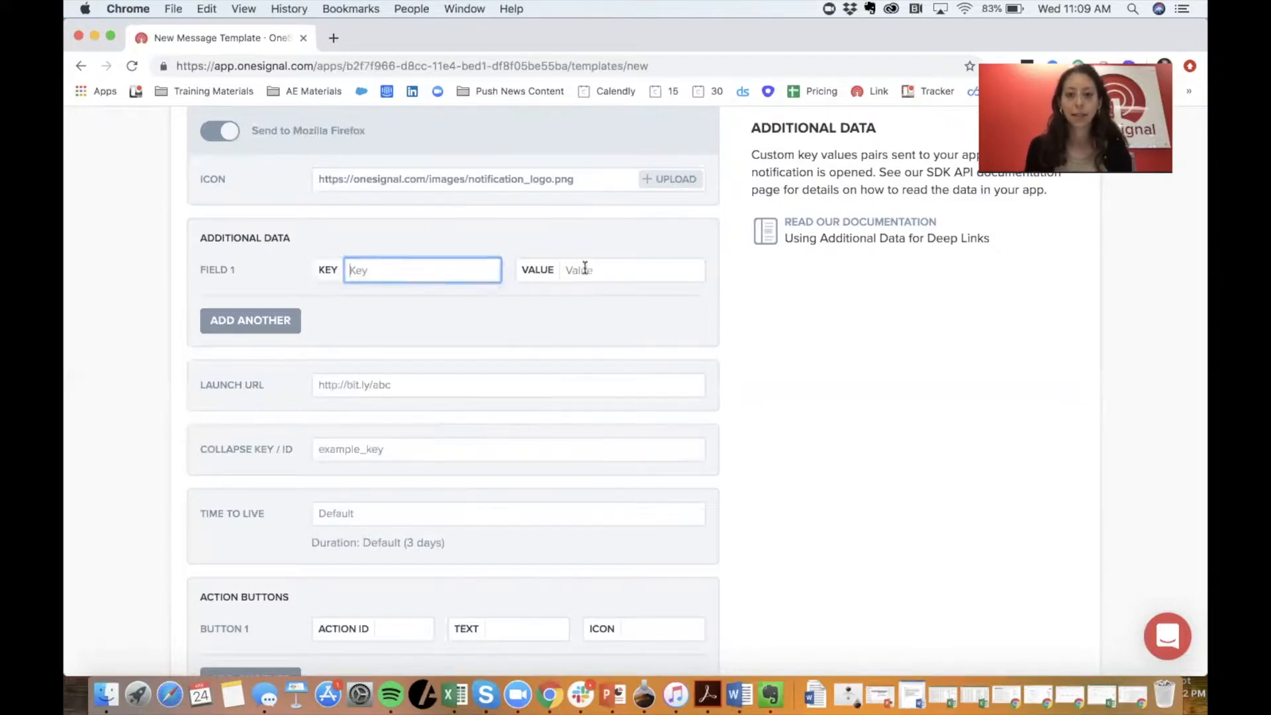
pyautogui.scroll(-2, 416, 309)
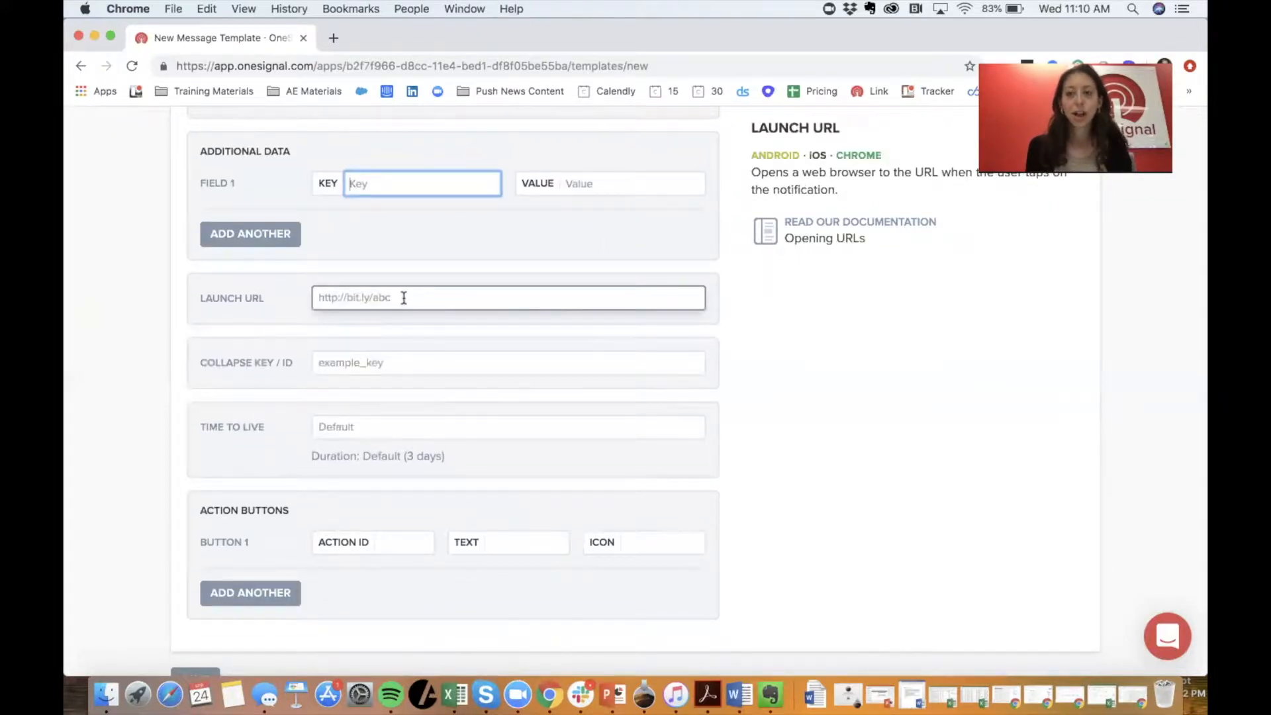
pyautogui.scroll(-1, 404, 298)
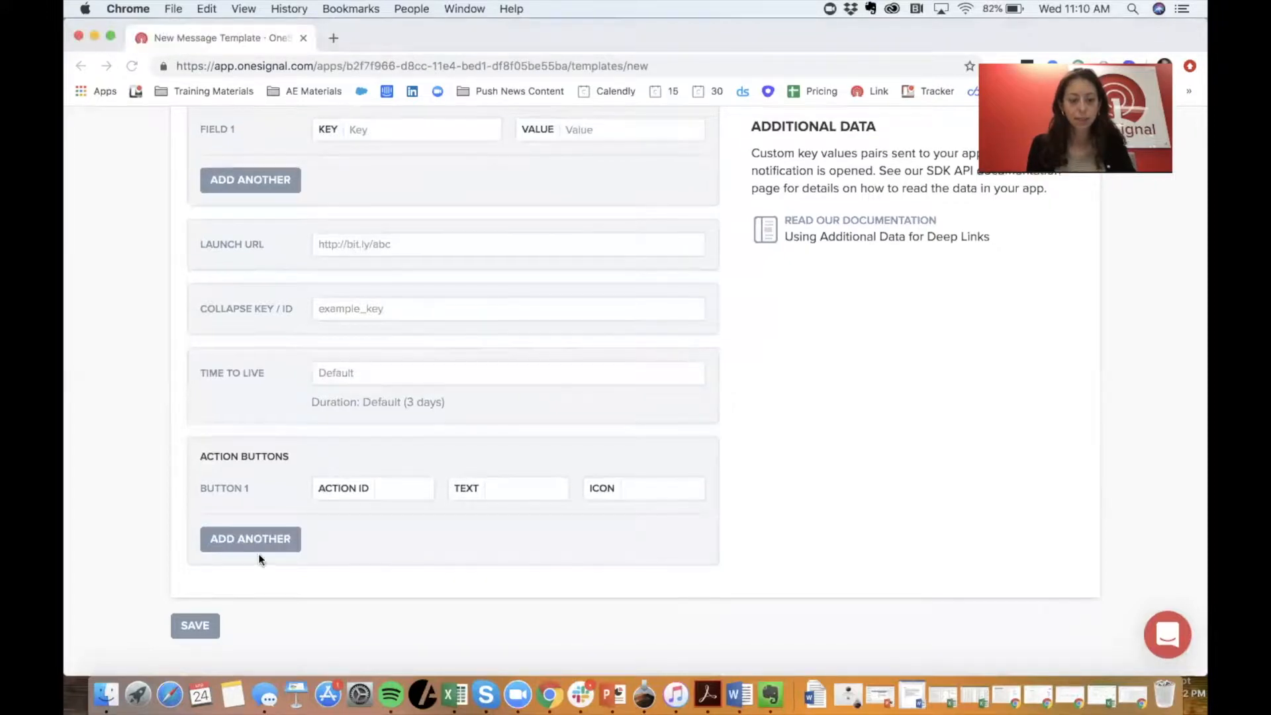
pyautogui.scroll(4, 292, 428)
pyautogui.scroll(-4, 265, 477)
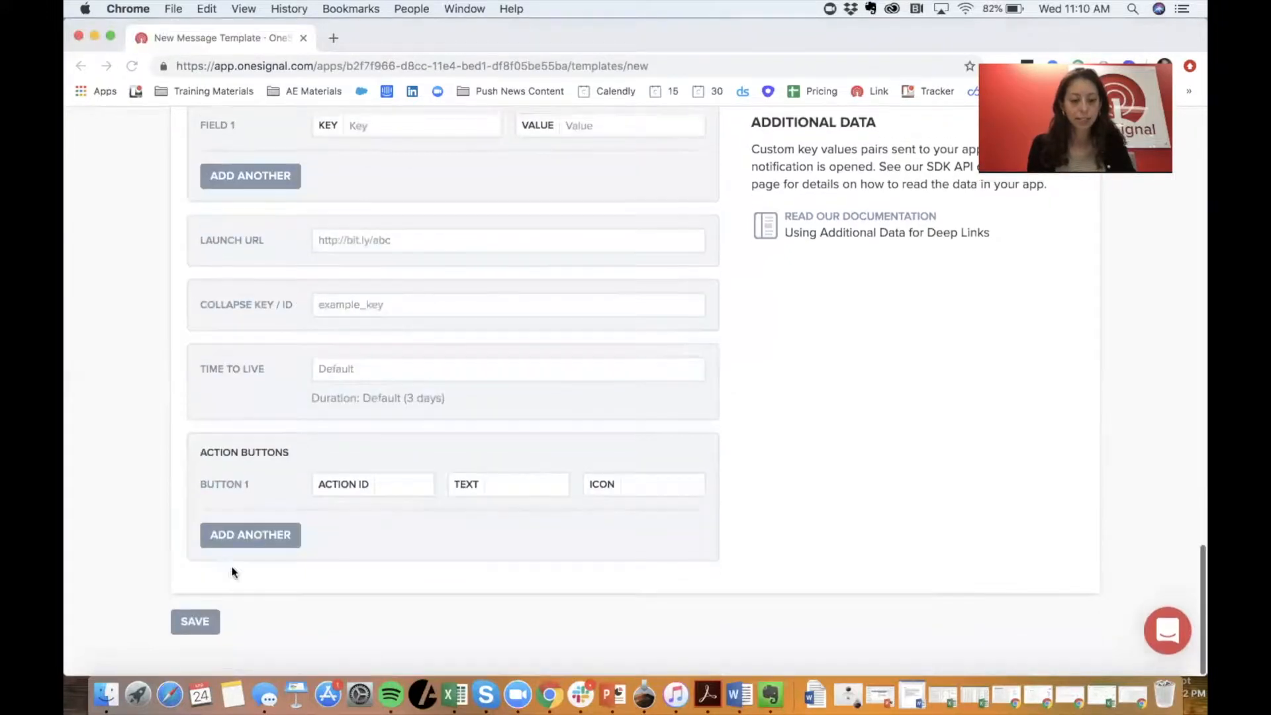
# Step: Save the Webinar template and review its saved message content and platform settings
pyautogui.click(201, 629)
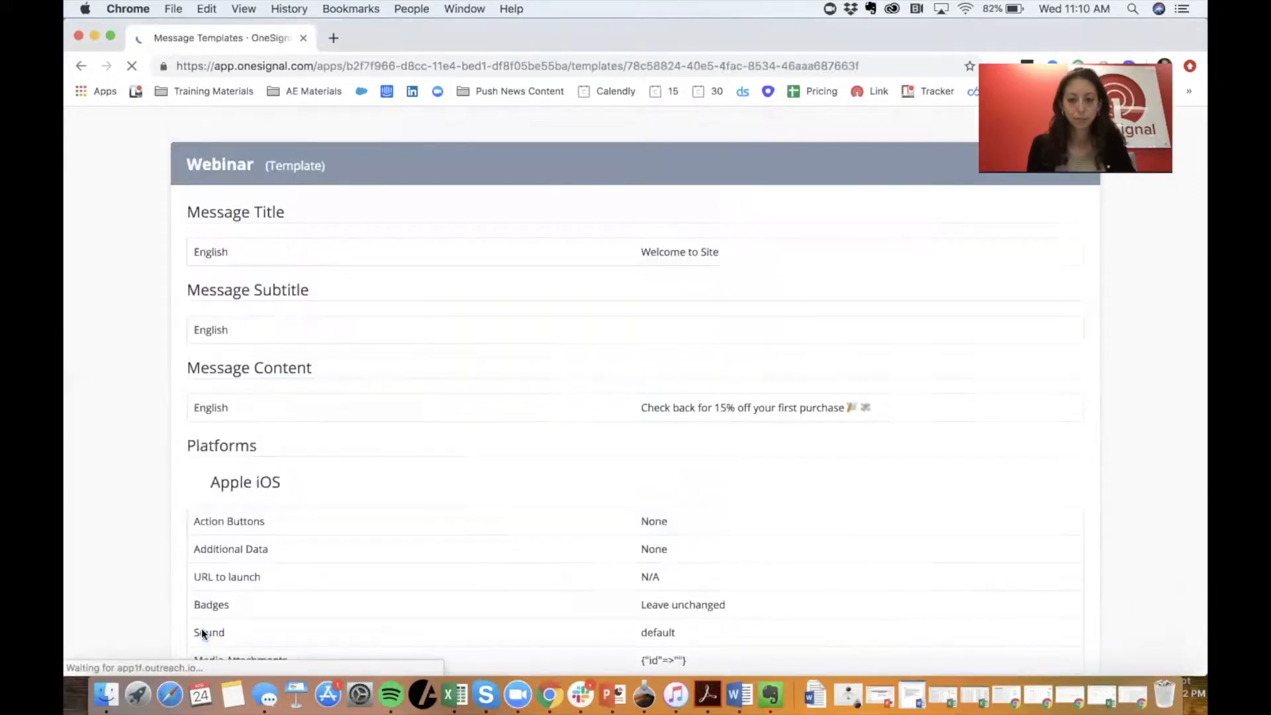
pyautogui.scroll(-4, 388, 318)
pyautogui.scroll(-5, 387, 323)
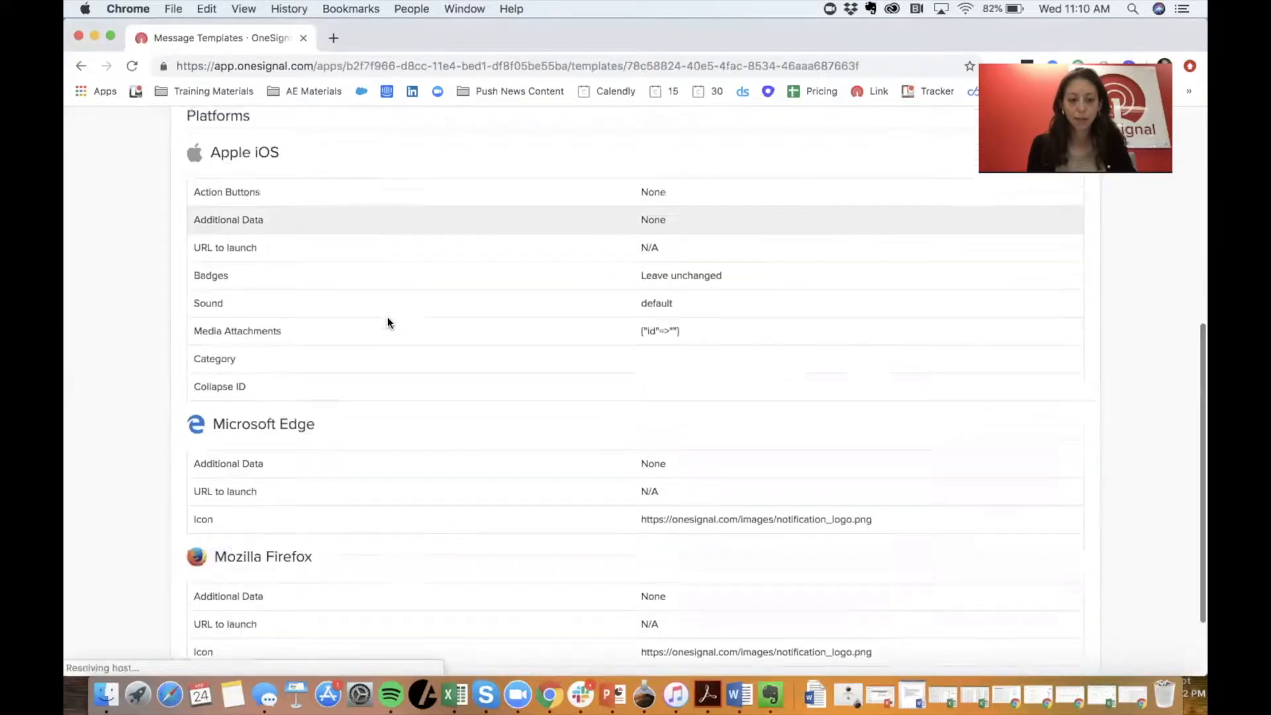
pyautogui.scroll(-1, 387, 322)
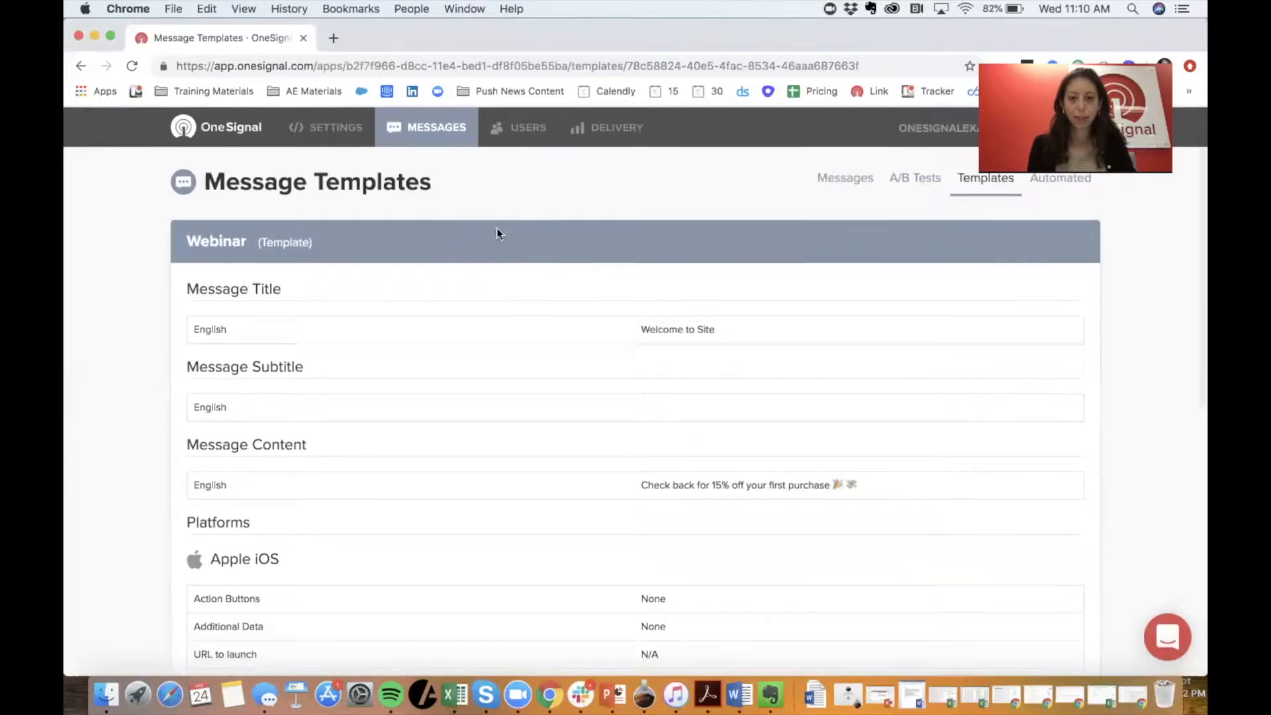
# Step: Find the Webinar template in the list of message templates and view the actions available for it
pyautogui.click(1059, 179)
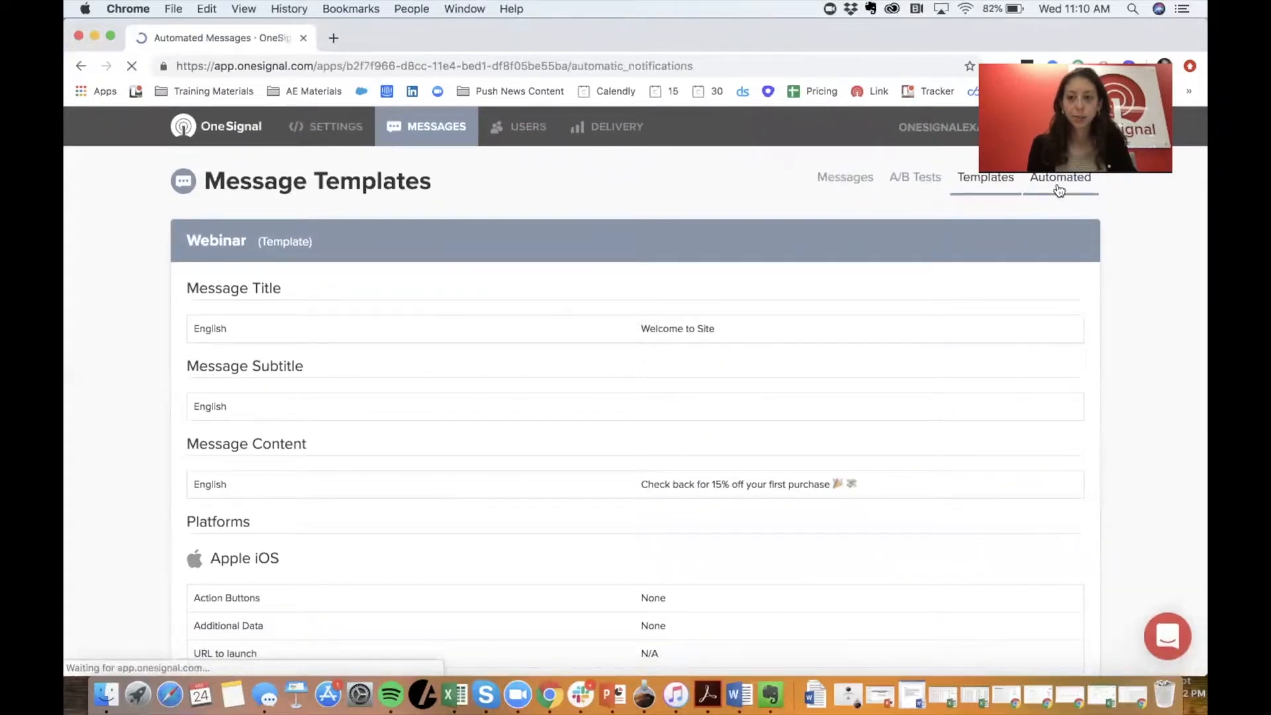
pyautogui.click(970, 189)
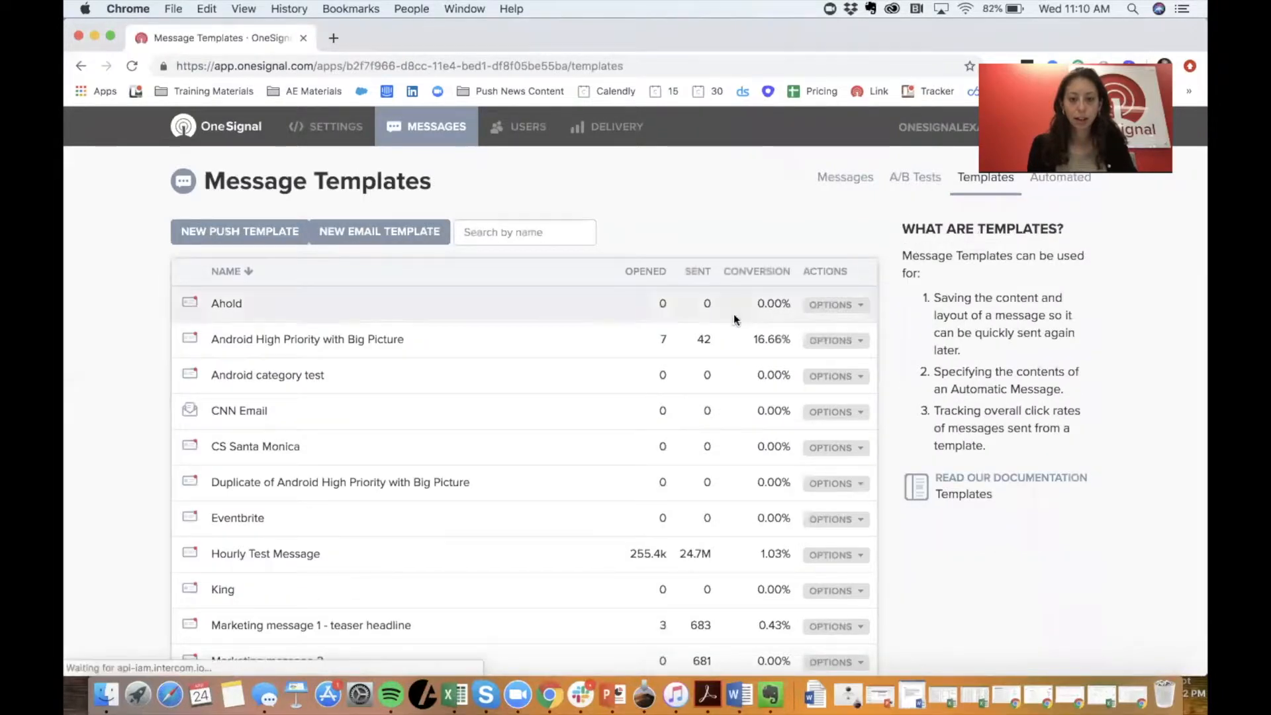
pyautogui.scroll(-10, 610, 396)
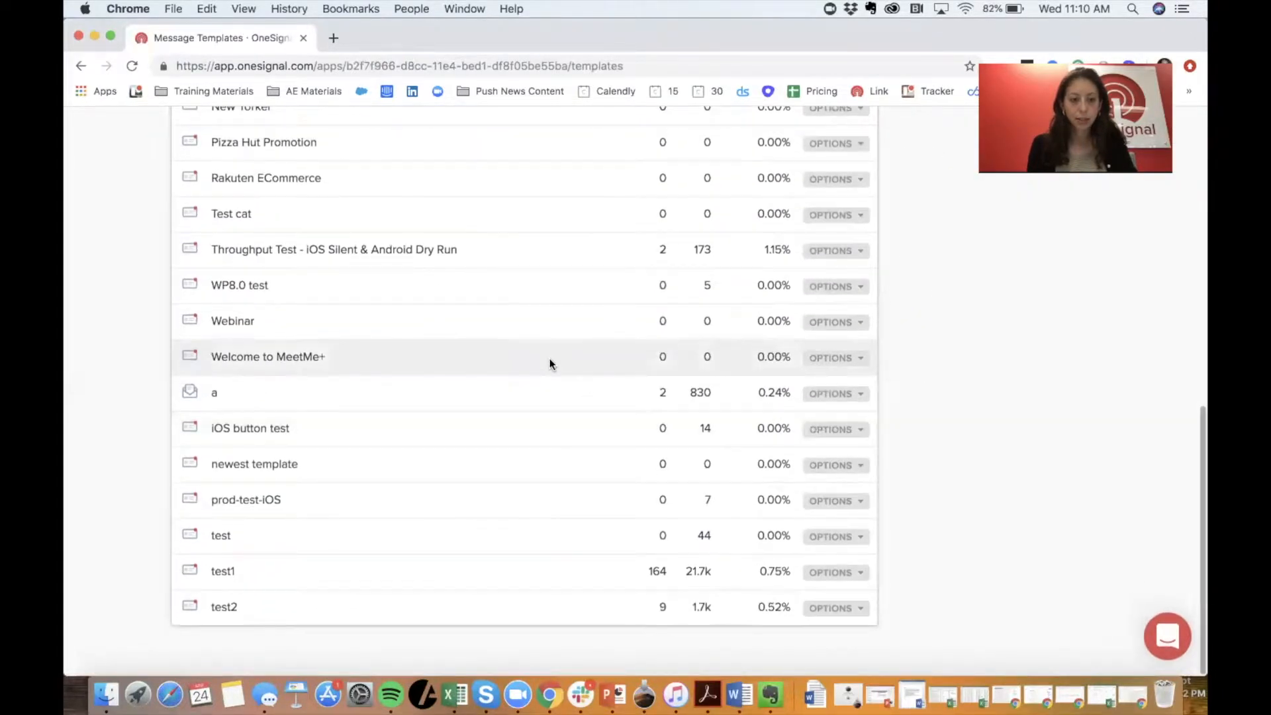
pyautogui.scroll(1, 535, 361)
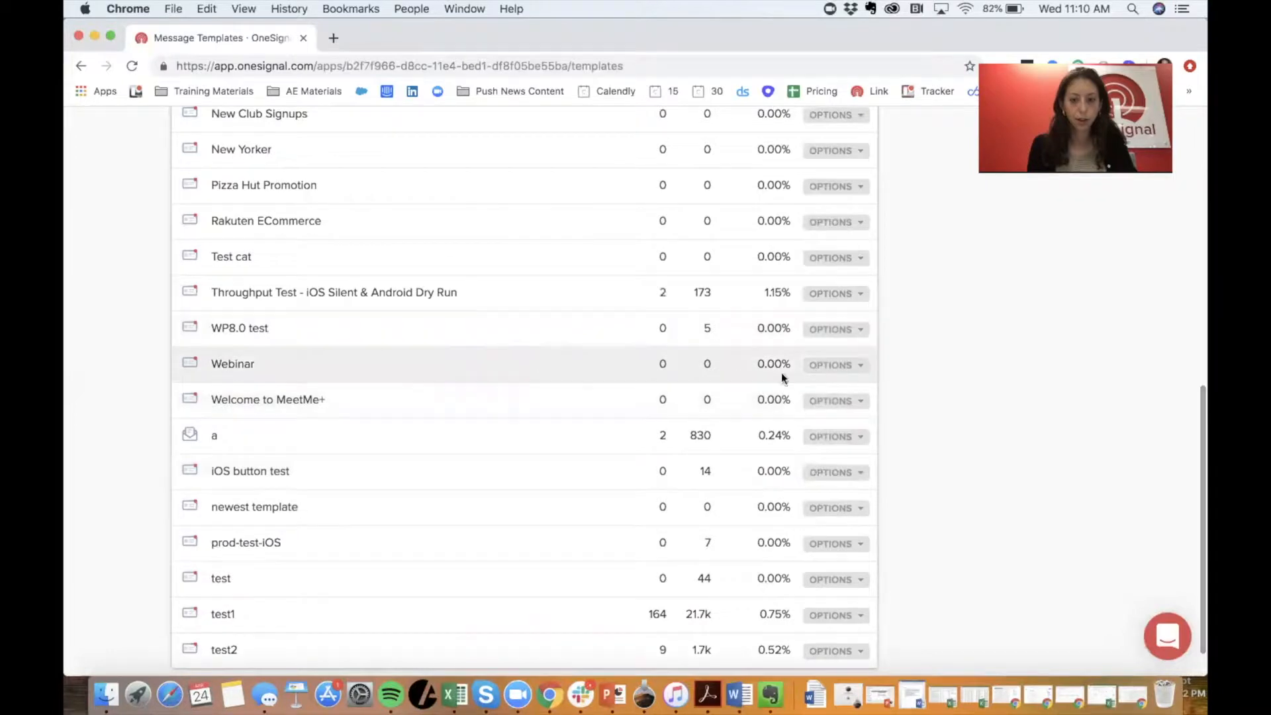
pyautogui.click(821, 369)
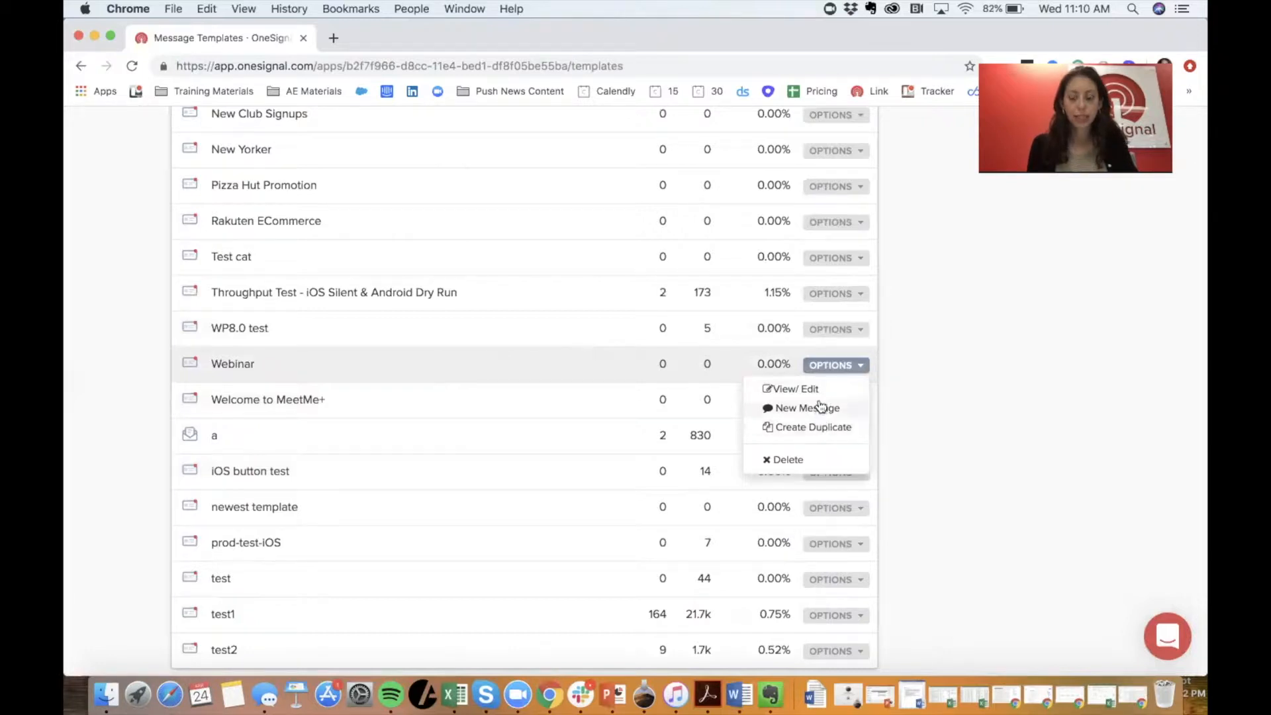
pyautogui.click(935, 401)
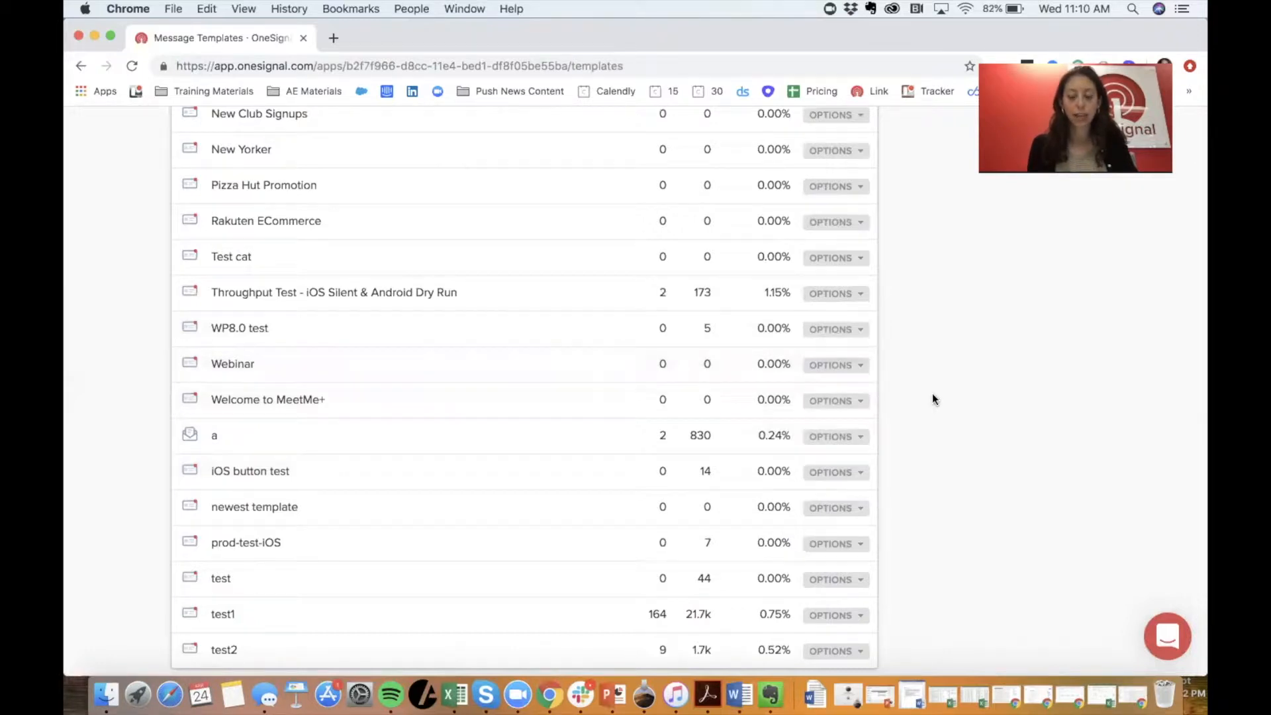
# Step: Go to the automated messages and start a new automatic message
pyautogui.scroll(1, 928, 375)
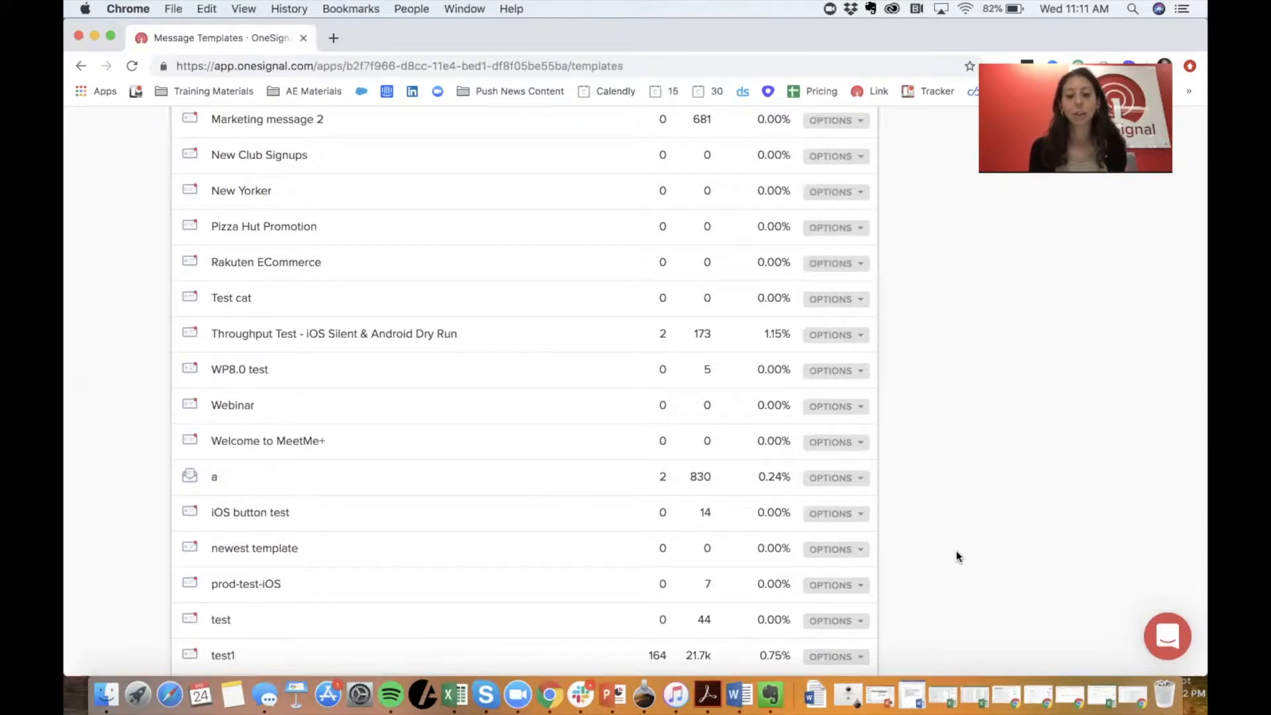
pyautogui.scroll(10, 942, 496)
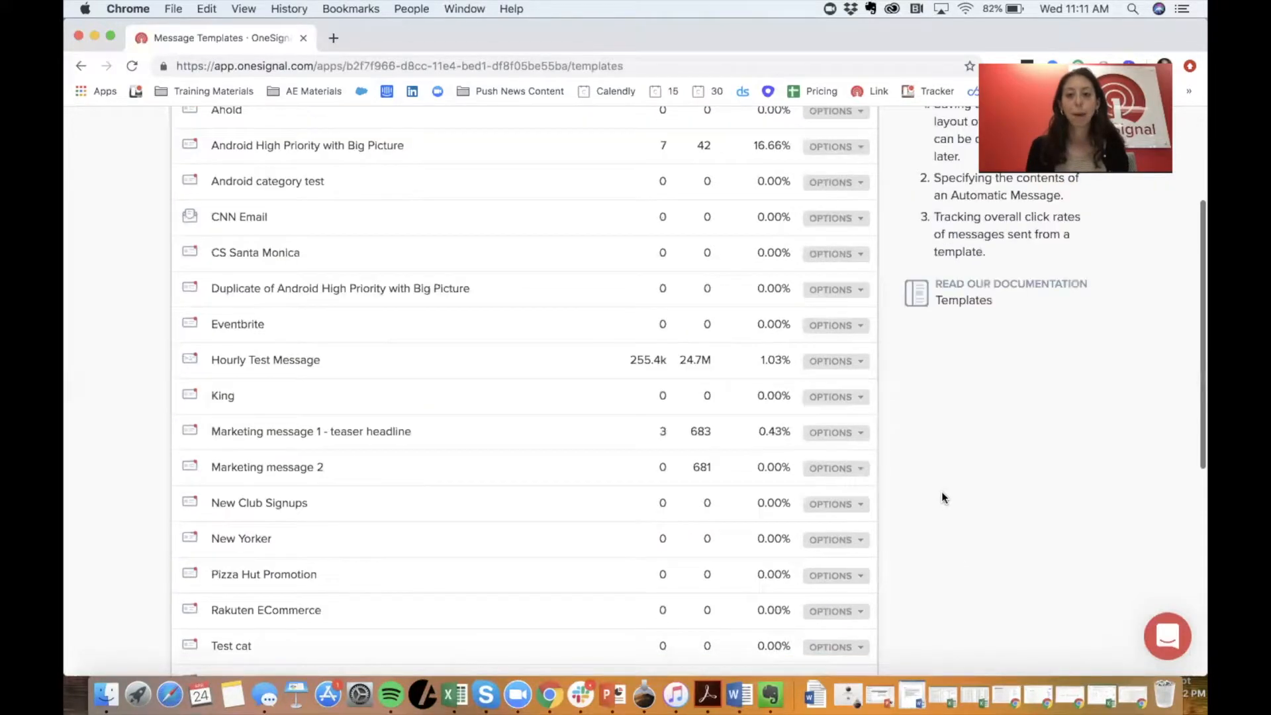
pyautogui.click(1065, 182)
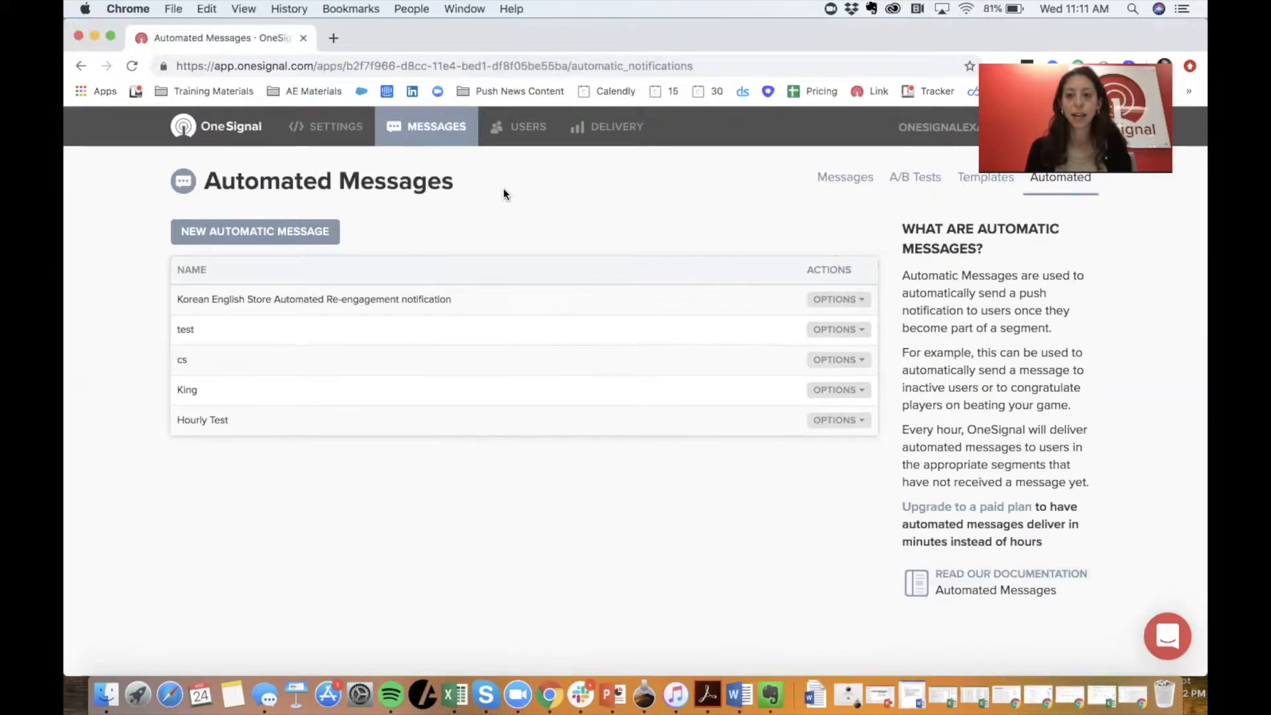
pyautogui.click(285, 236)
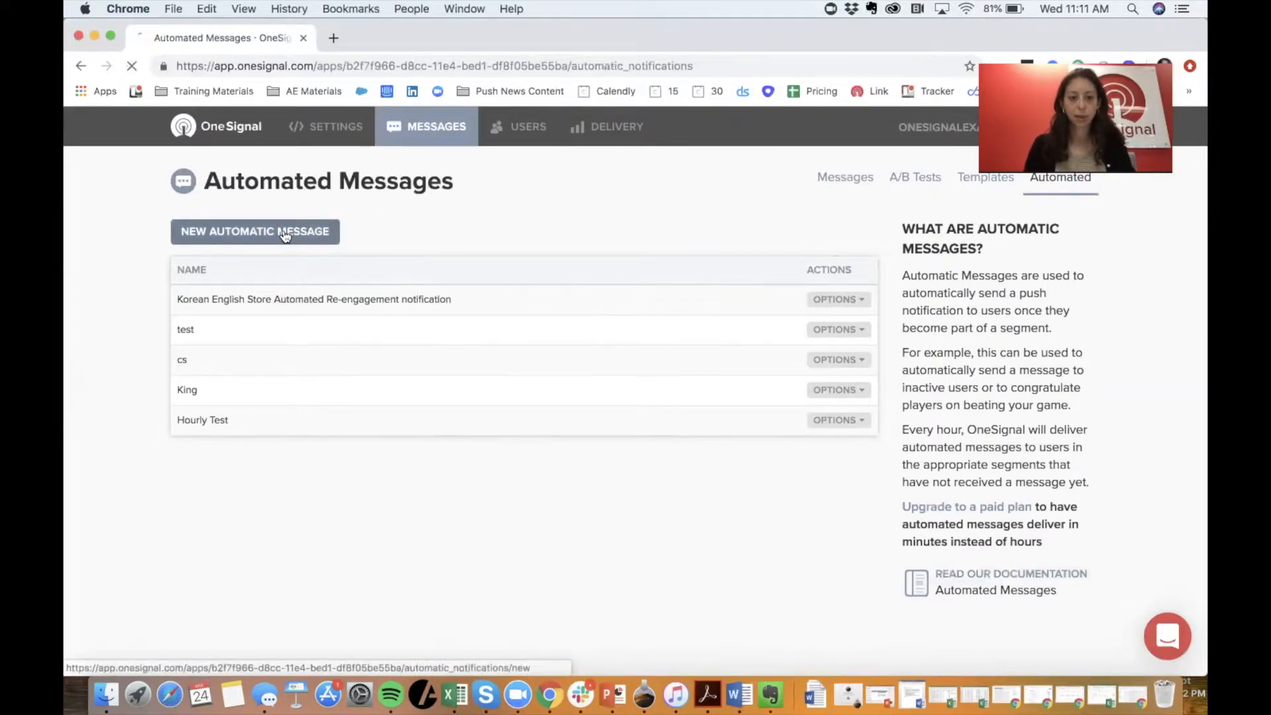
pyautogui.scroll(-1, 364, 331)
pyautogui.click(345, 325)
pyautogui.scroll(-1, 342, 324)
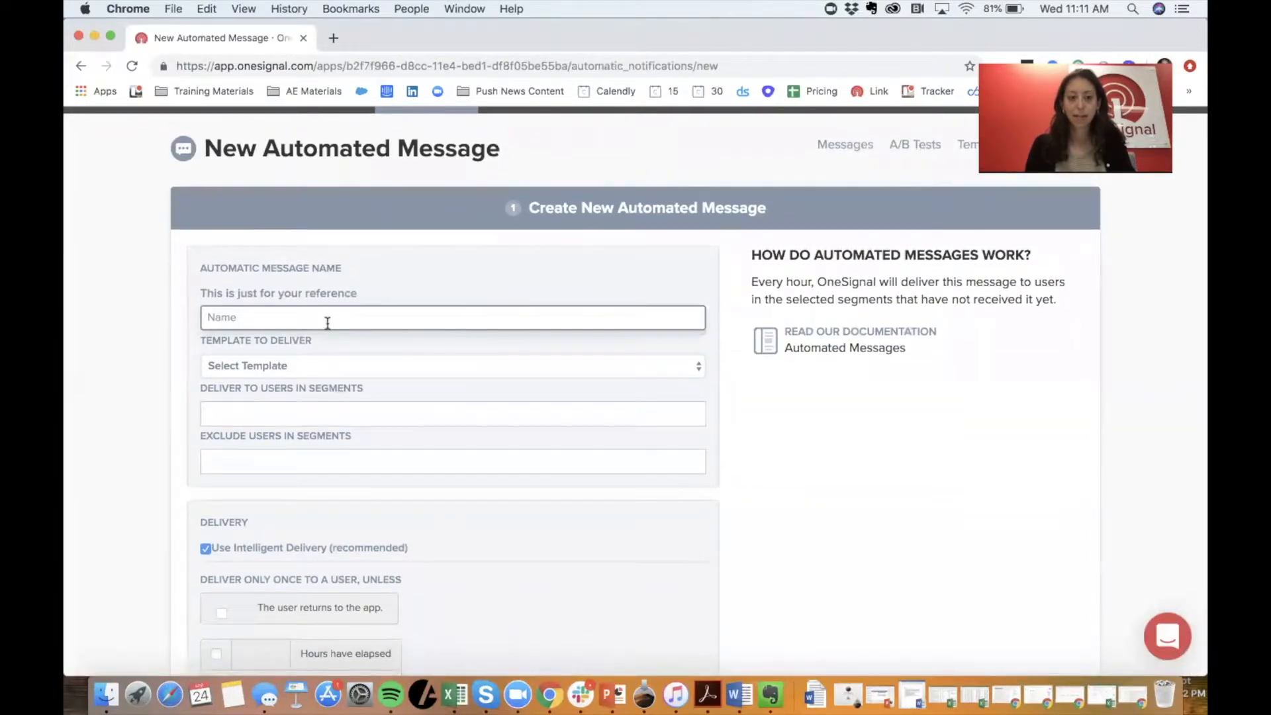
# Step: Name the automatic message "Webinar welcome push"
pyautogui.click(327, 322)
pyautogui.write('We')
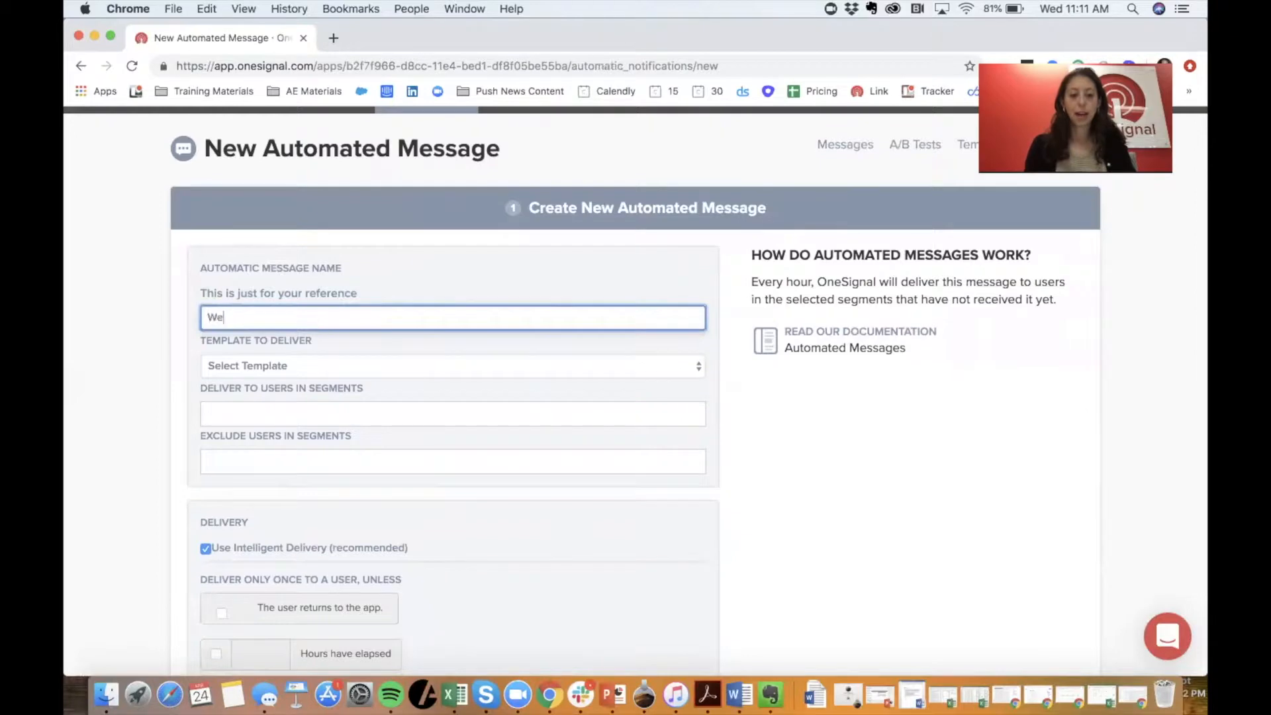
pyautogui.write('binar welcome email')
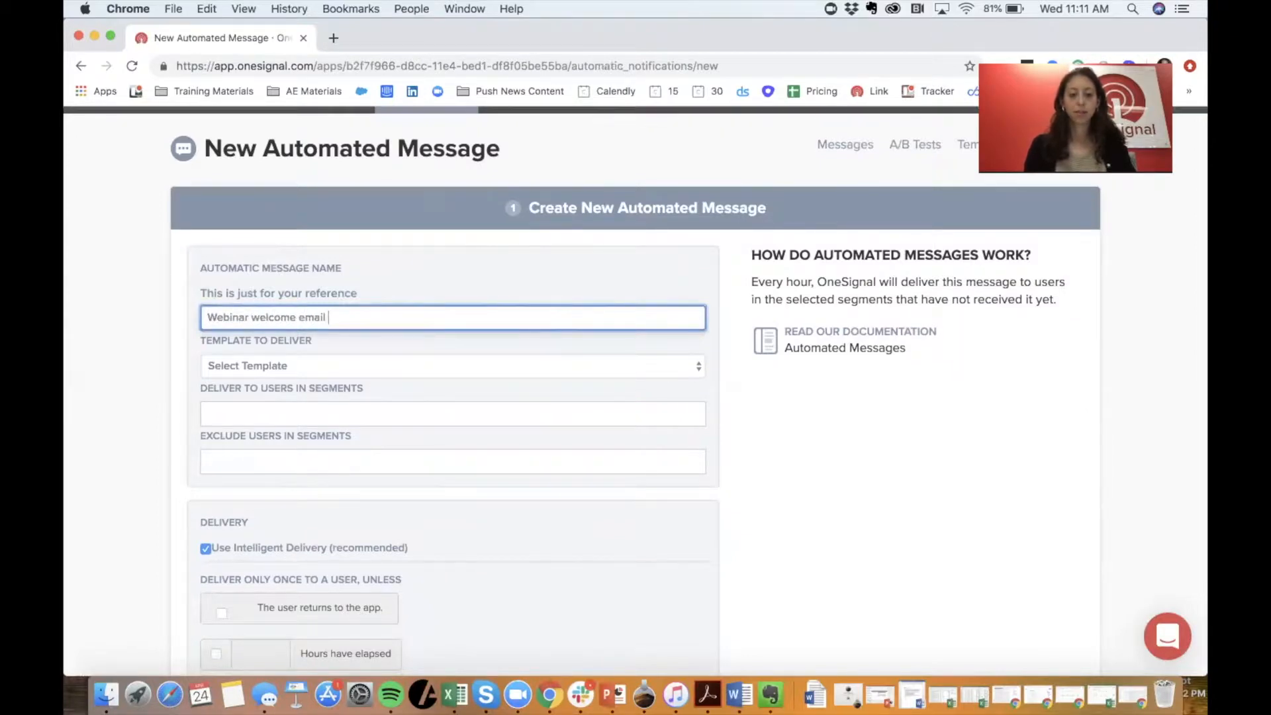
pyautogui.press('BackSpace')
pyautogui.press('BackSpace')
pyautogui.press('BackSpace')
pyautogui.press('BackSpace')
pyautogui.press('BackSpace')
pyautogui.press('BackSpace')
pyautogui.write('push')
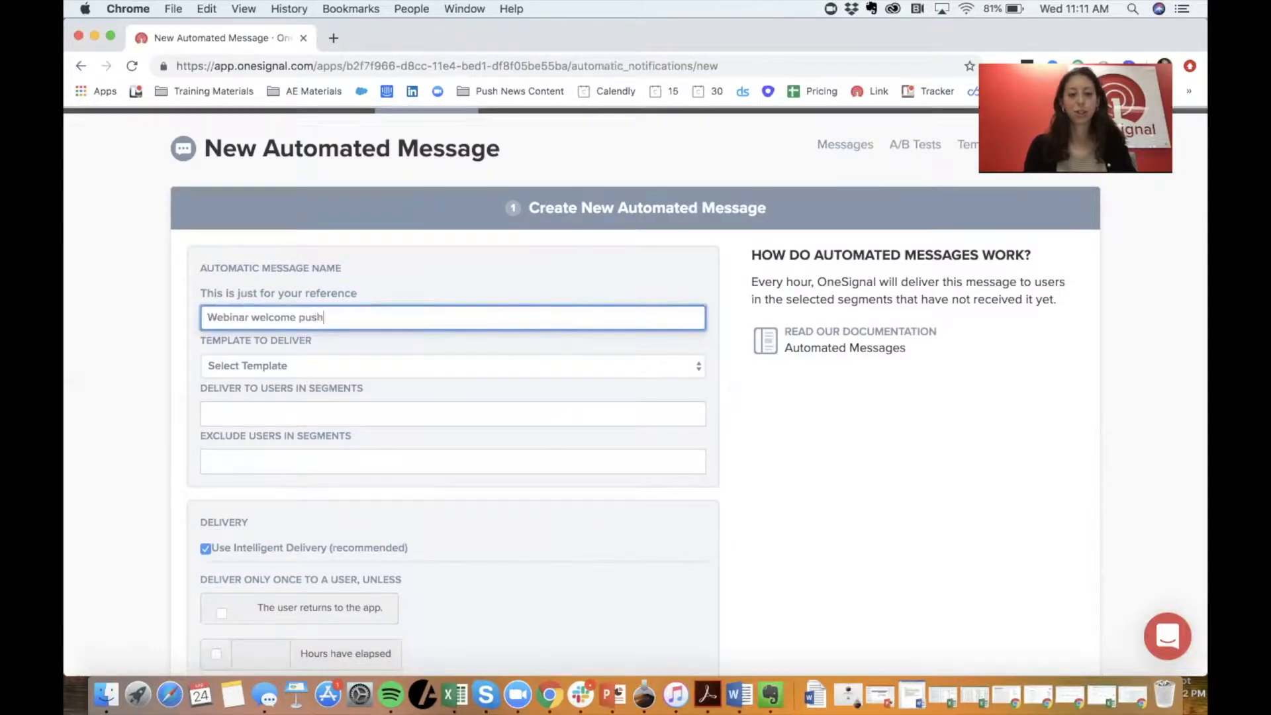
# Step: Choose Webinar as the template to deliver and Welcome Segment as the segment that receives it
pyautogui.scroll(-1, 317, 372)
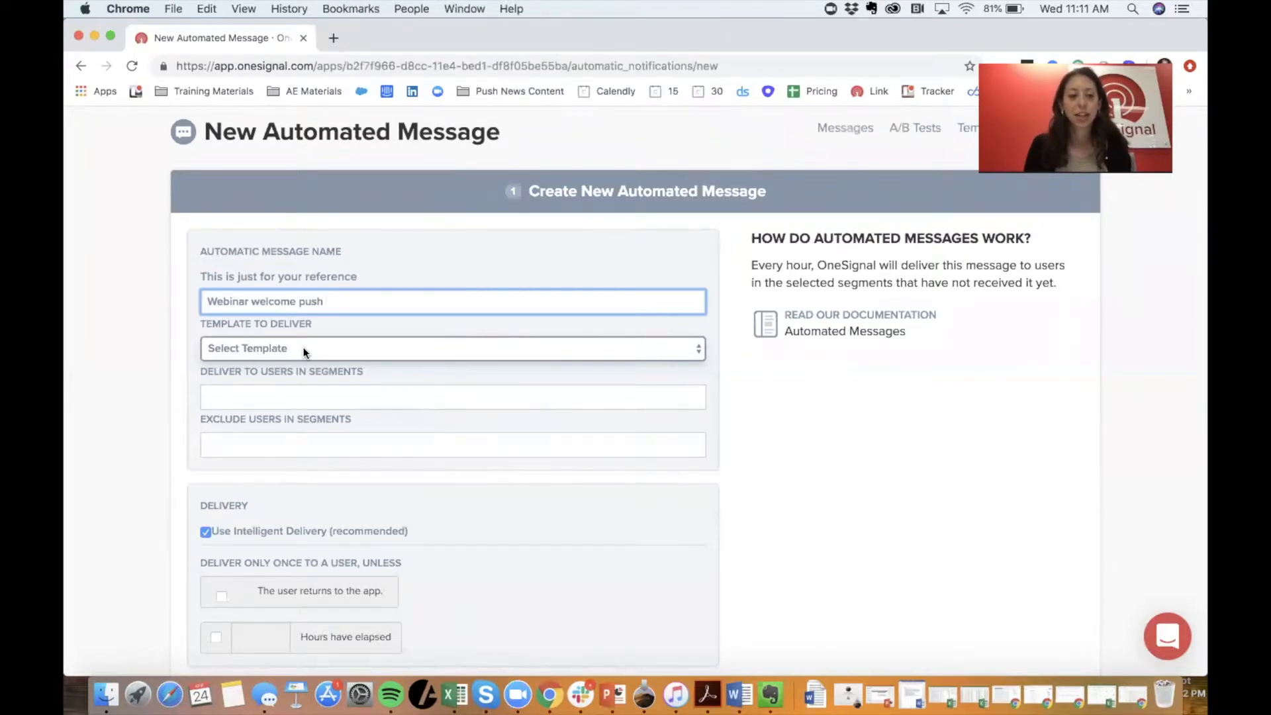
pyautogui.click(303, 347)
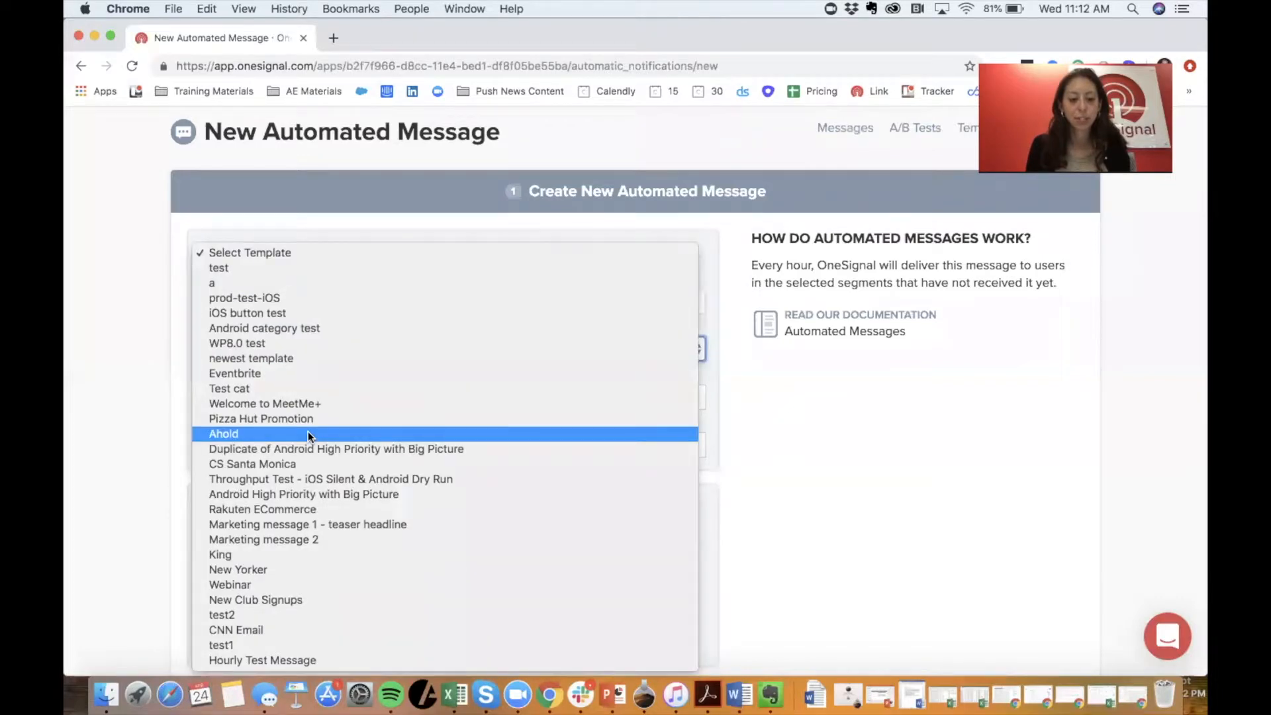
pyautogui.click(240, 584)
pyautogui.click(240, 396)
pyautogui.click(276, 401)
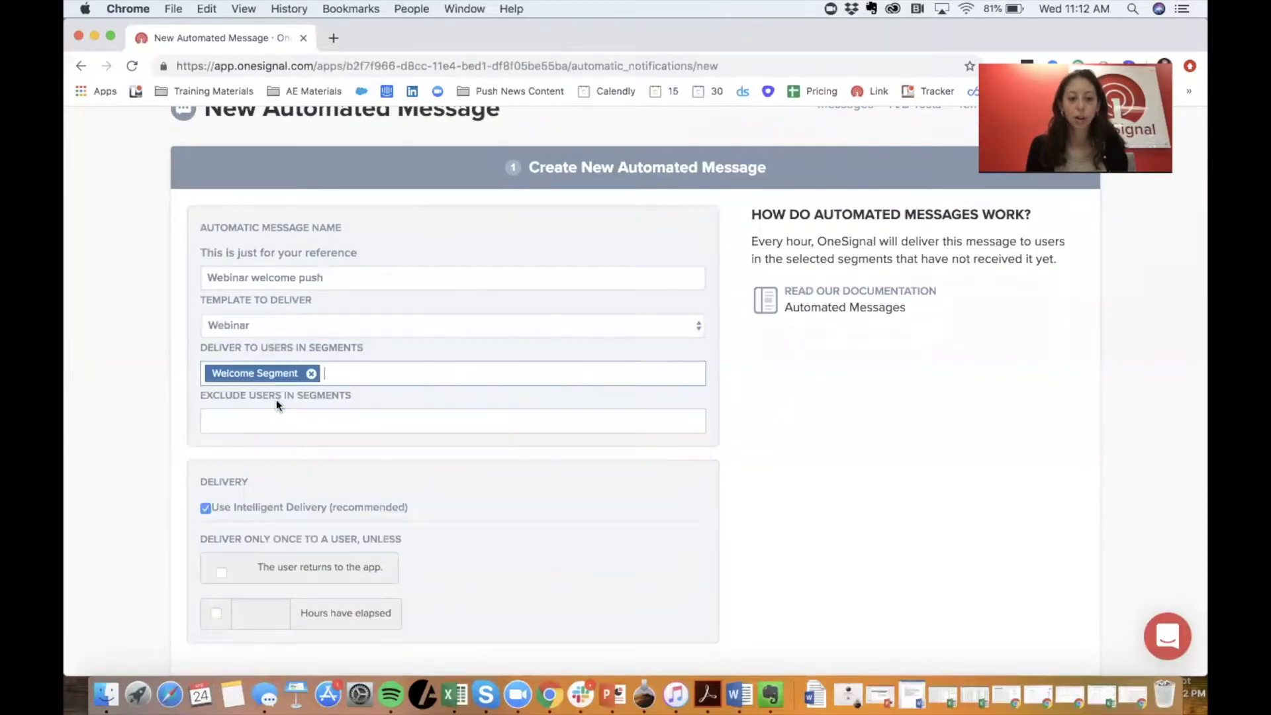
# Step: View the segments that can be excluded from the automated message without choosing any
pyautogui.scroll(-2, 173, 409)
pyautogui.click(258, 375)
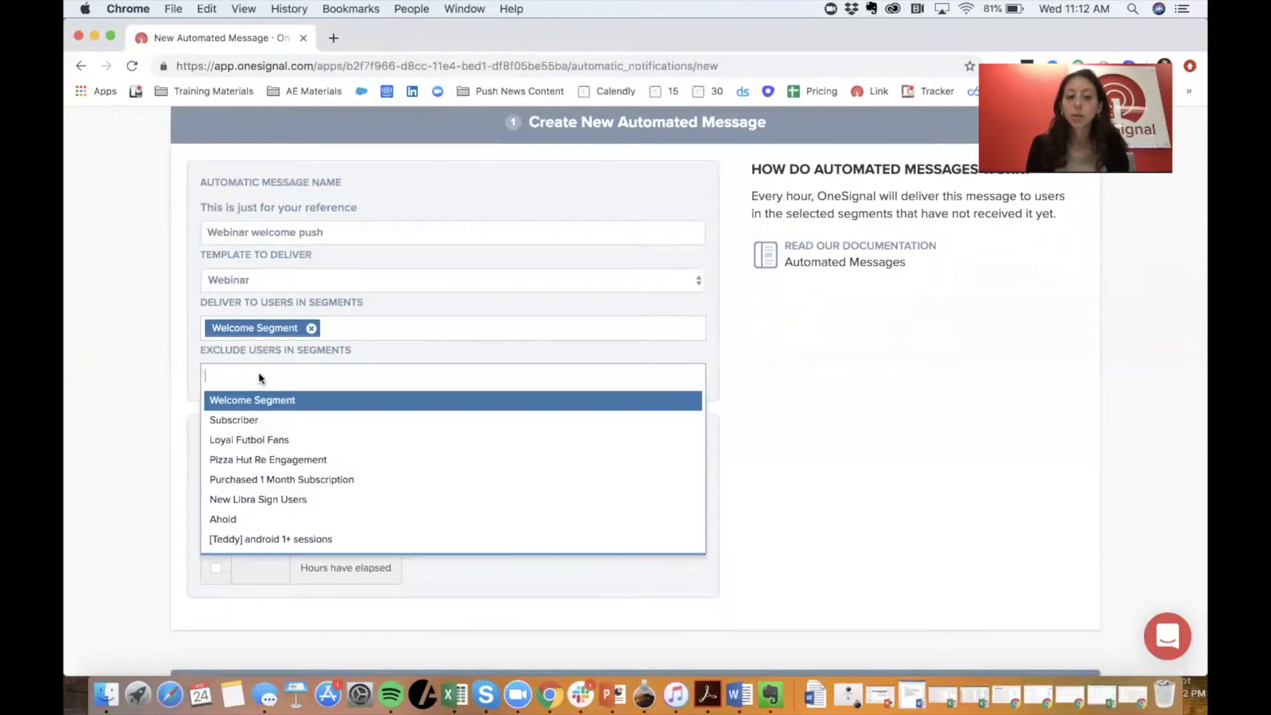
pyautogui.click(163, 368)
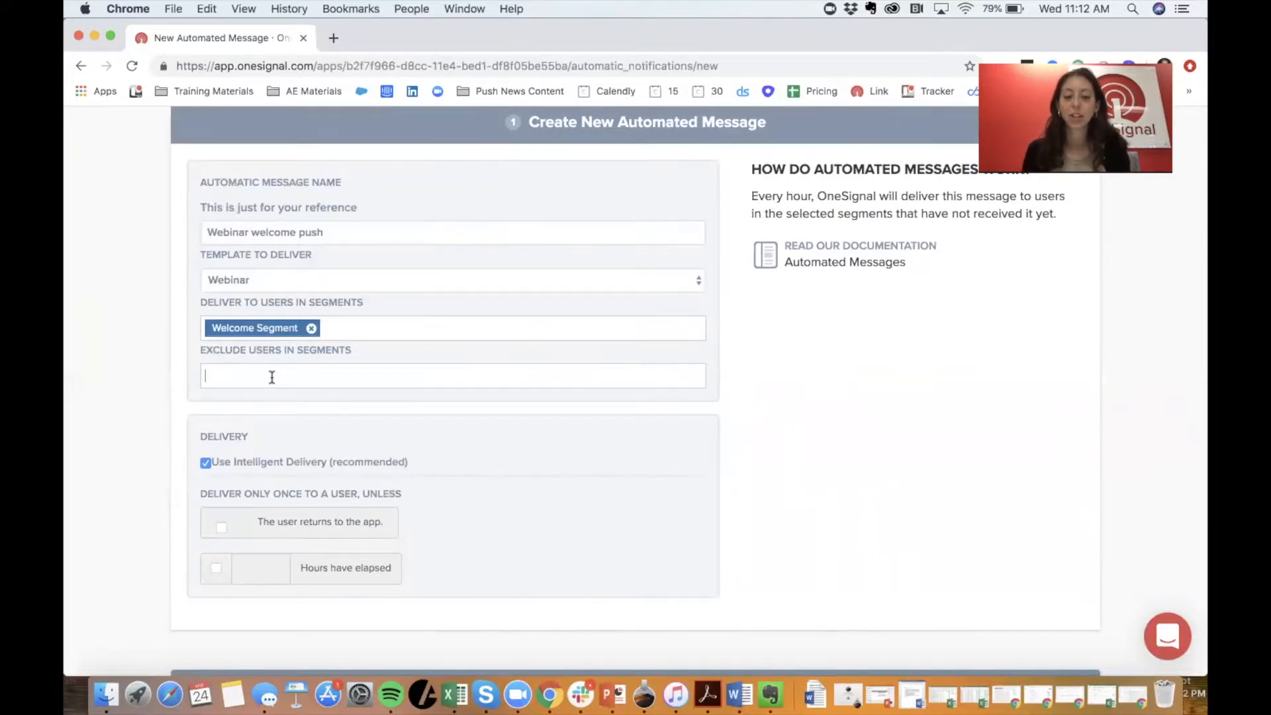
# Step: Disable Intelligent Delivery and allow the message to be delivered again once 2 hours have elapsed
pyautogui.scroll(-2, 276, 391)
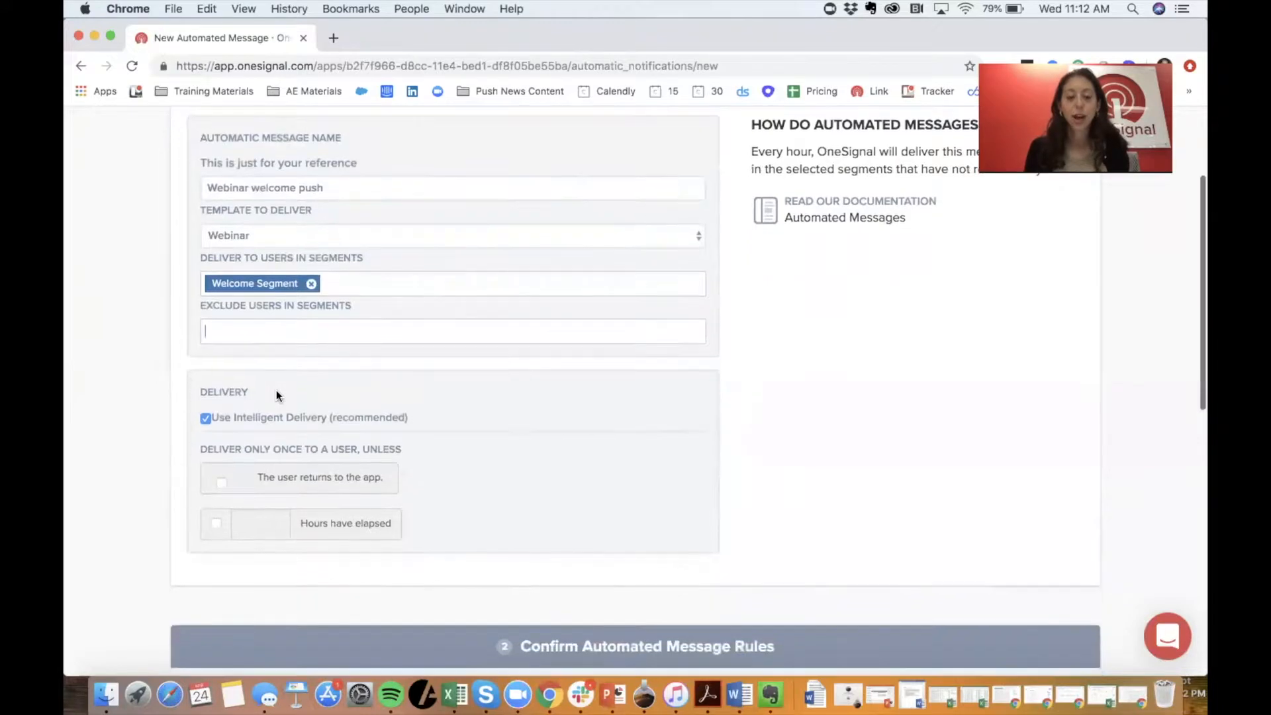
pyautogui.scroll(-1, 177, 359)
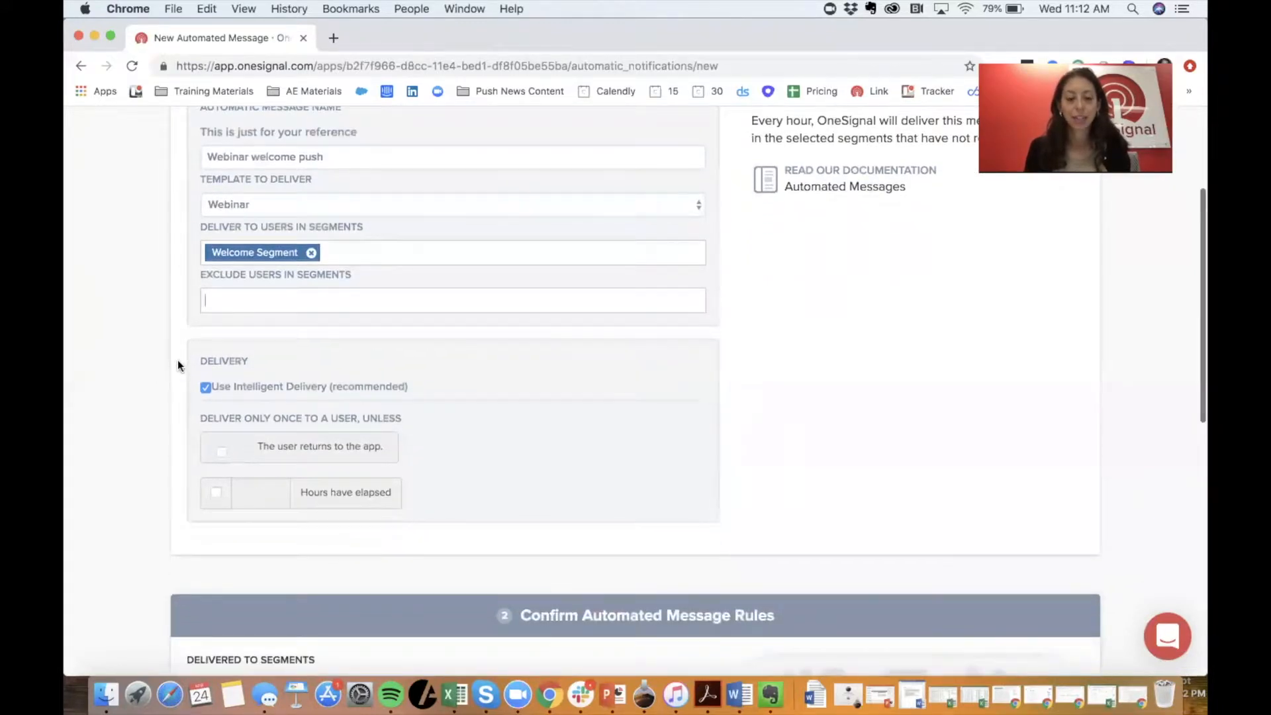
pyautogui.scroll(-1, 162, 419)
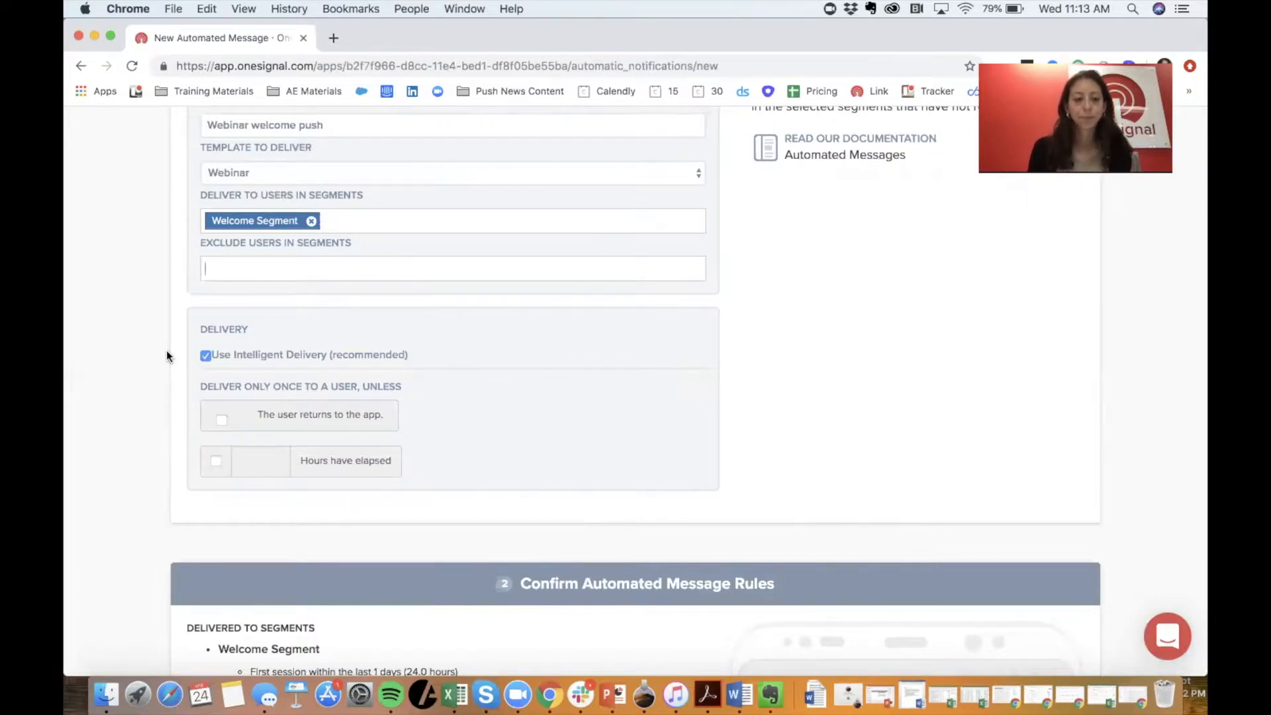
pyautogui.scroll(-3, 166, 351)
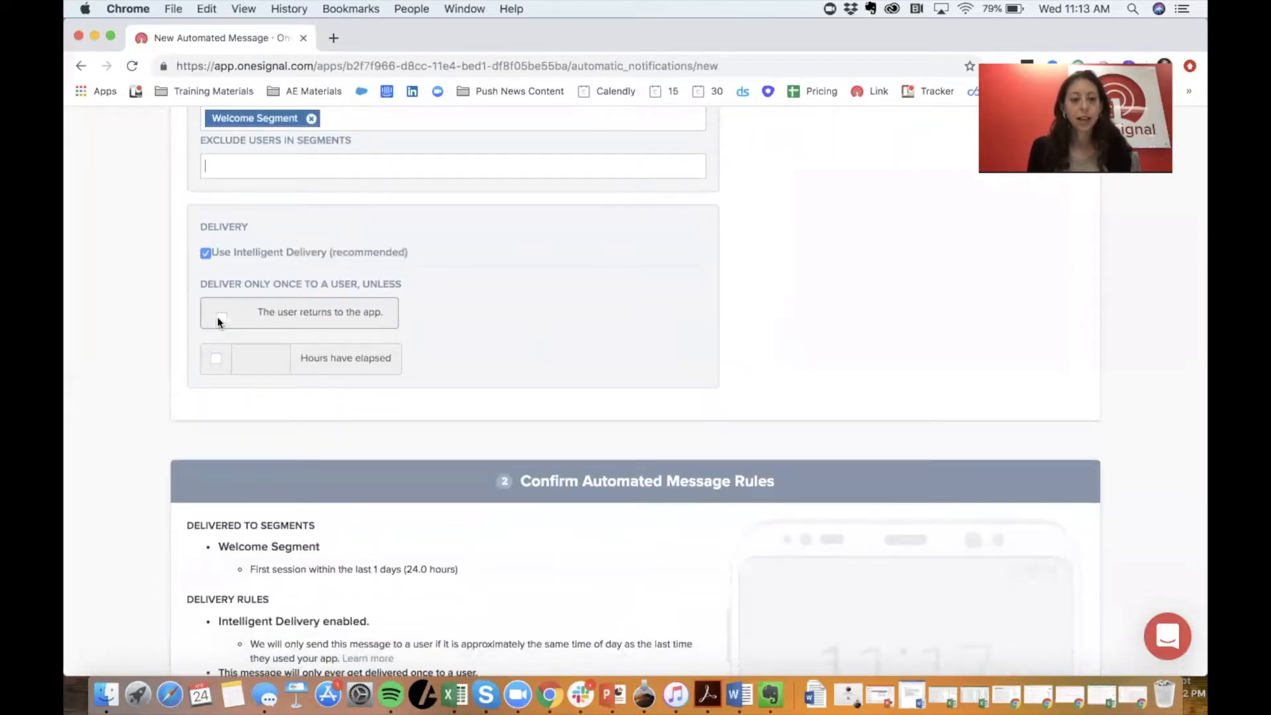
pyautogui.click(215, 358)
pyautogui.click(206, 252)
pyautogui.click(255, 358)
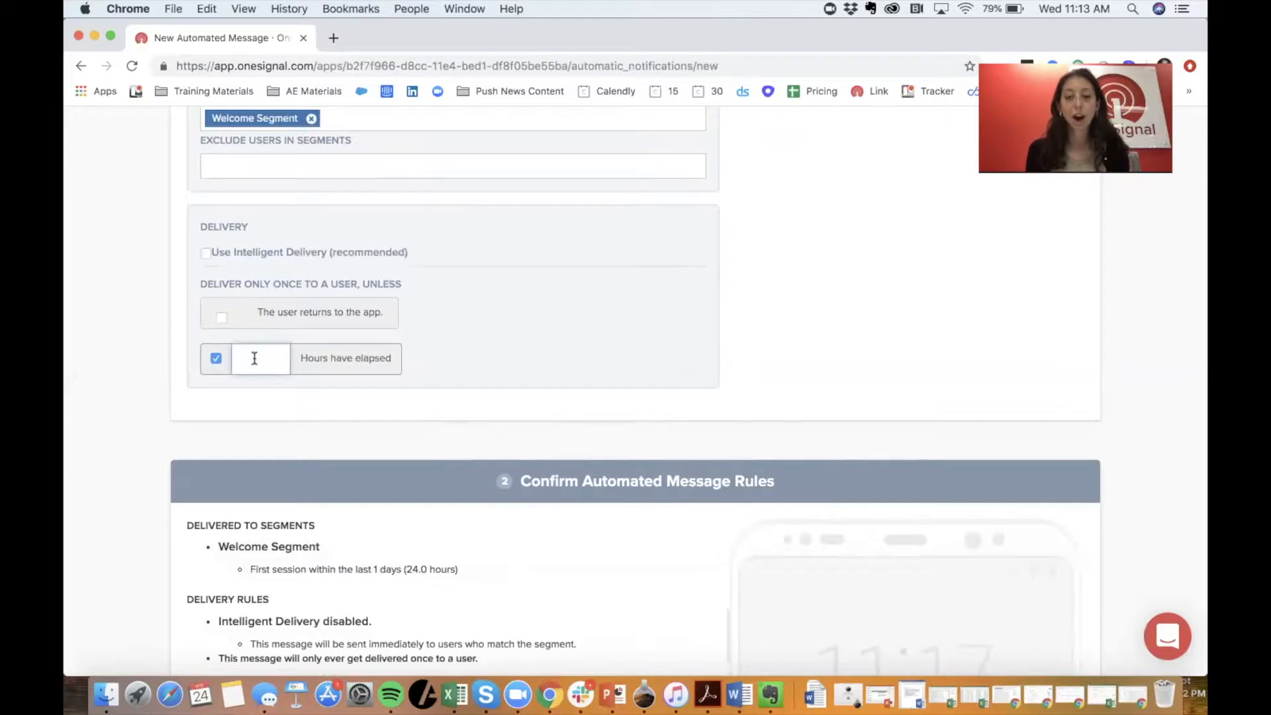
pyautogui.write('2')
pyautogui.click(105, 362)
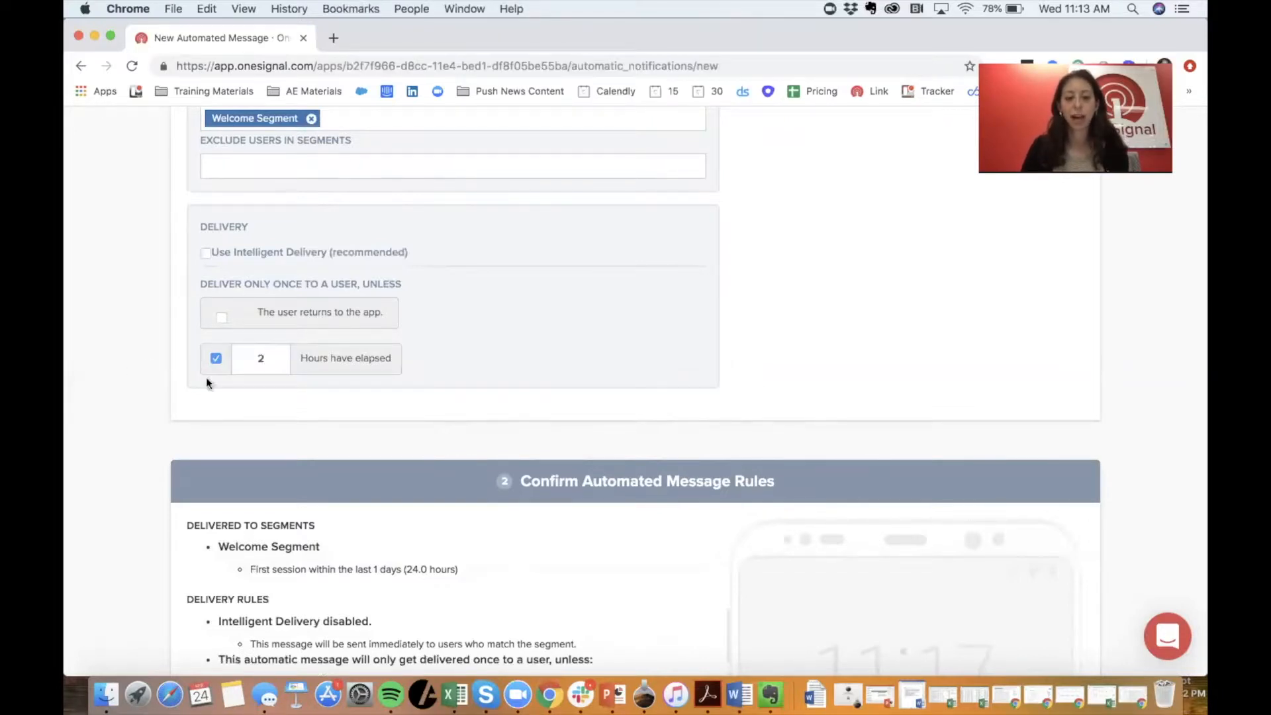
# Step: Clear the hours-elapsed and user-returns exceptions so the message is delivered only once to each user
pyautogui.click(262, 358)
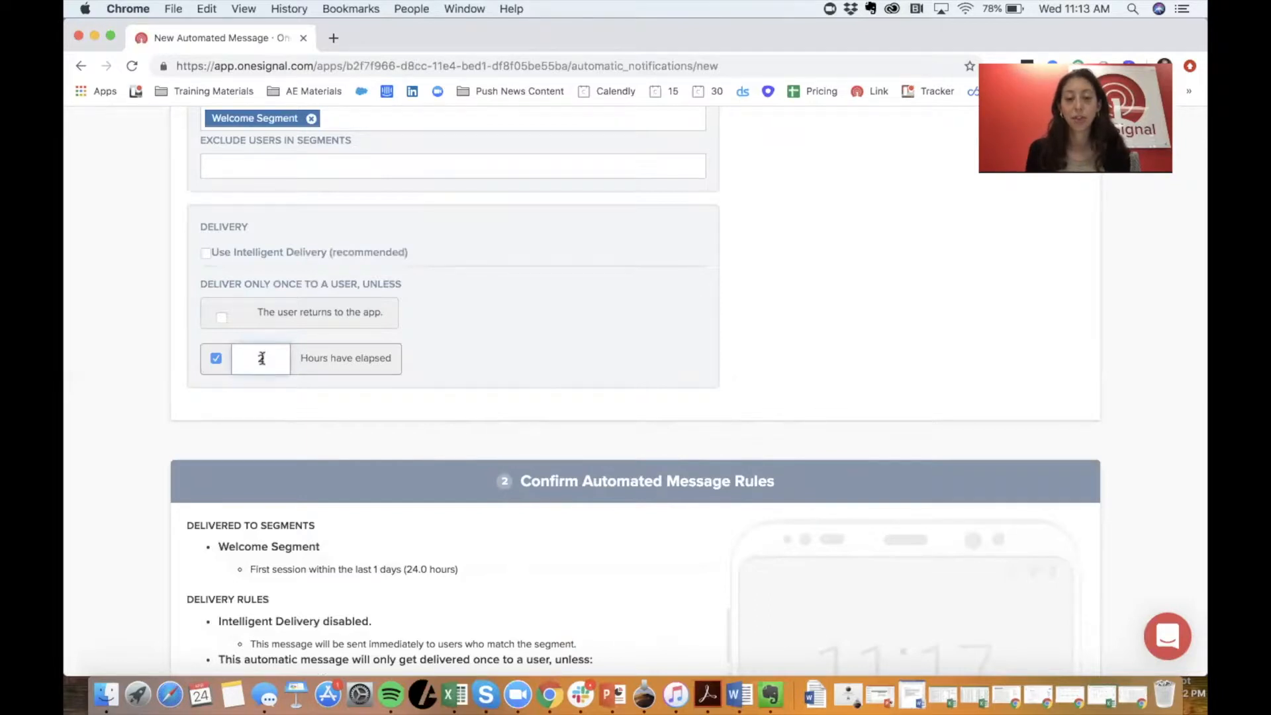
pyautogui.press('BackSpace')
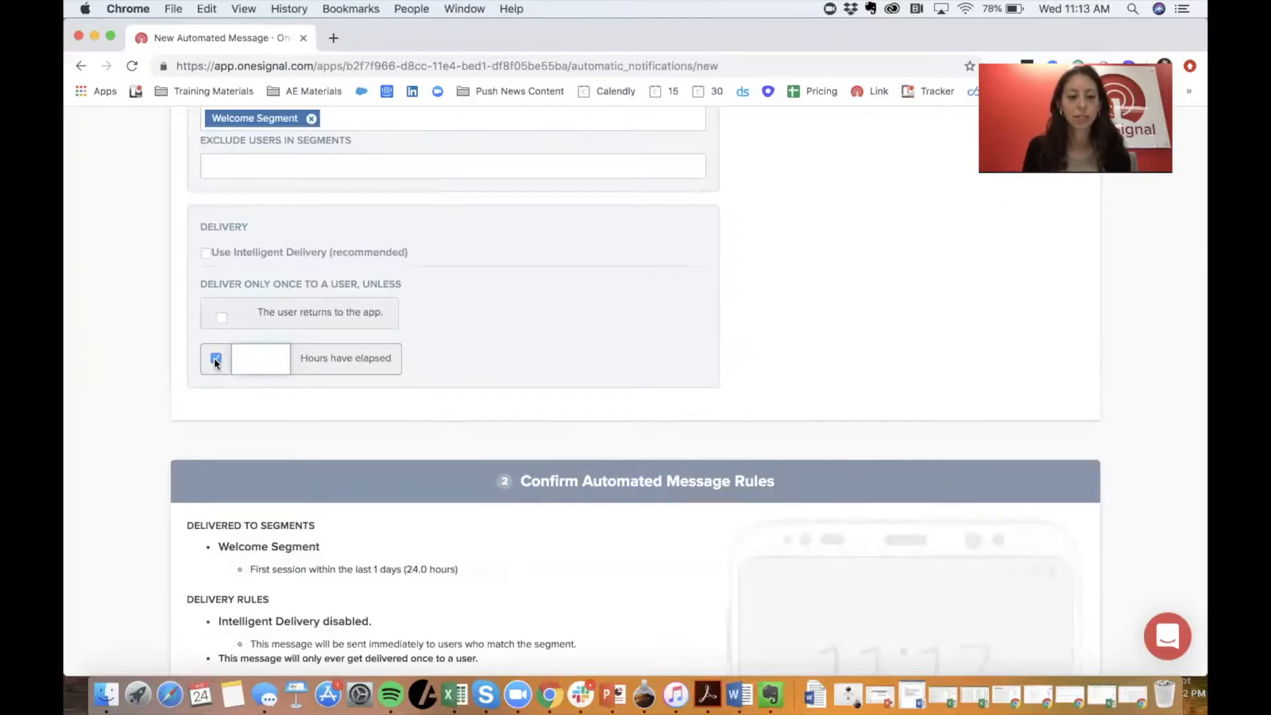
pyautogui.click(214, 358)
pyautogui.click(219, 317)
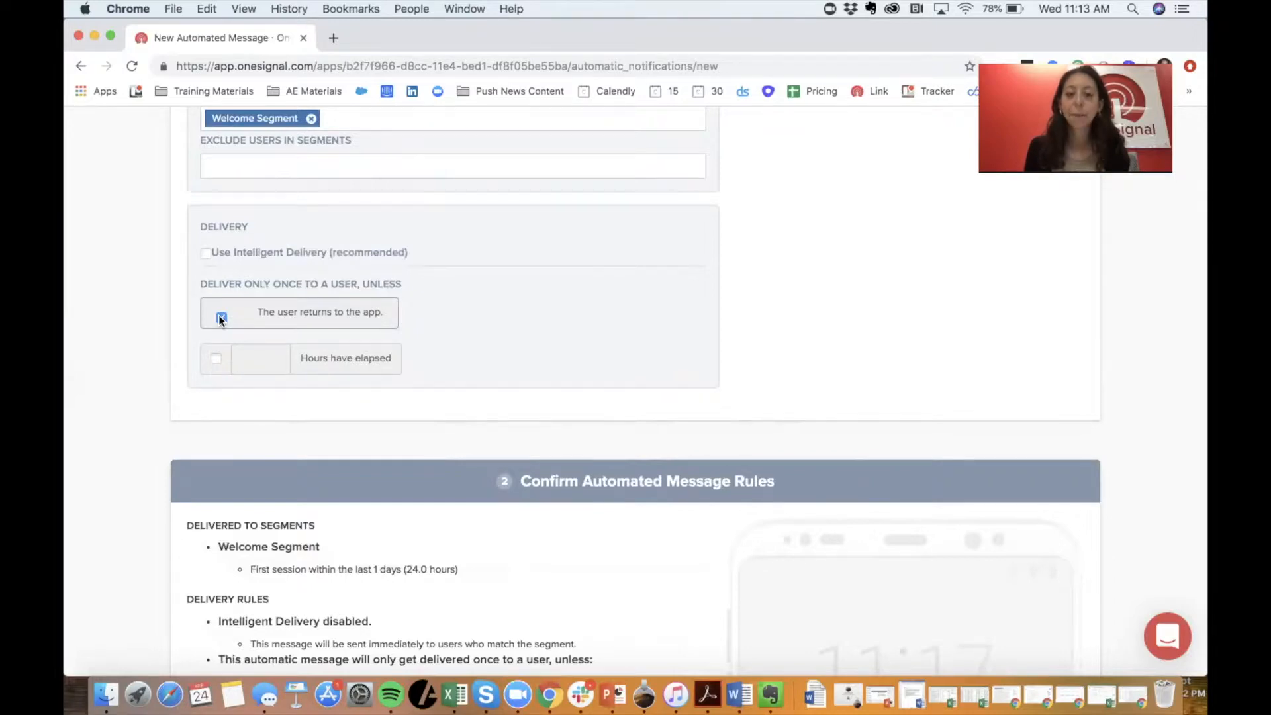
pyautogui.click(220, 317)
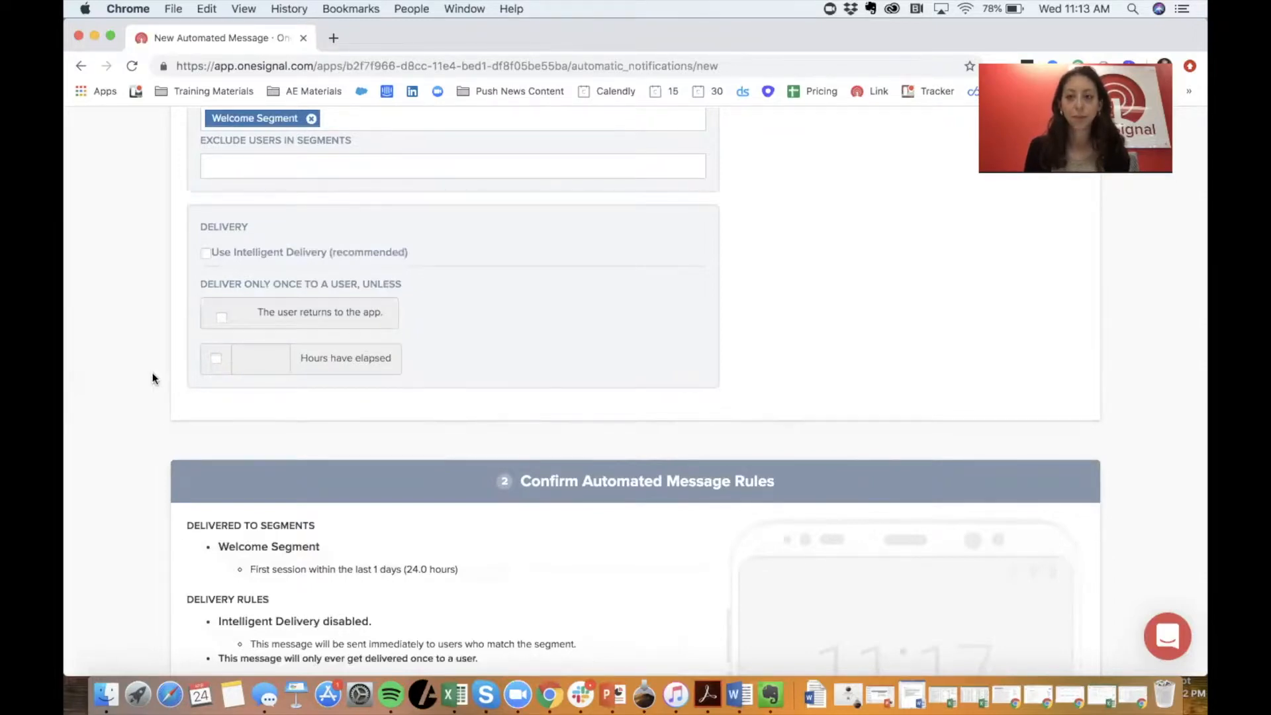
# Step: Review the delivery rules and message preview, create the automated message, and view the actions available for it in the list
pyautogui.scroll(-5, 153, 376)
pyautogui.scroll(-3, 153, 378)
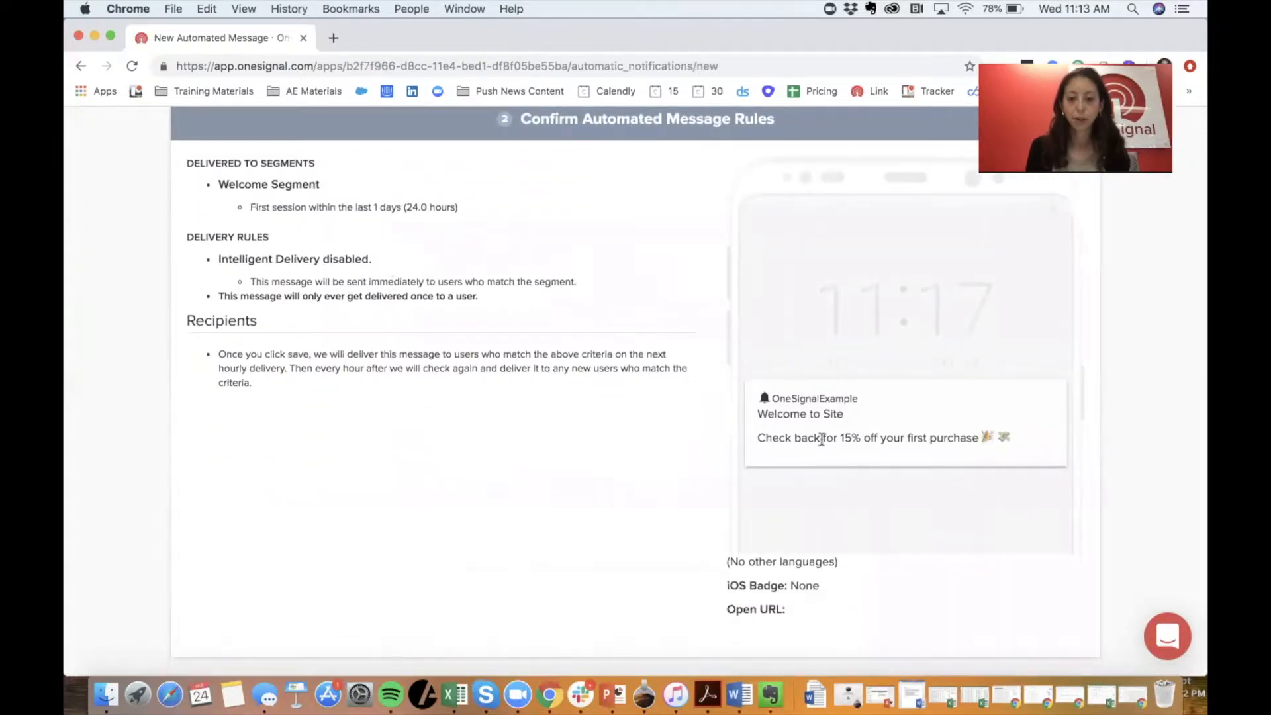
pyautogui.scroll(-3, 527, 397)
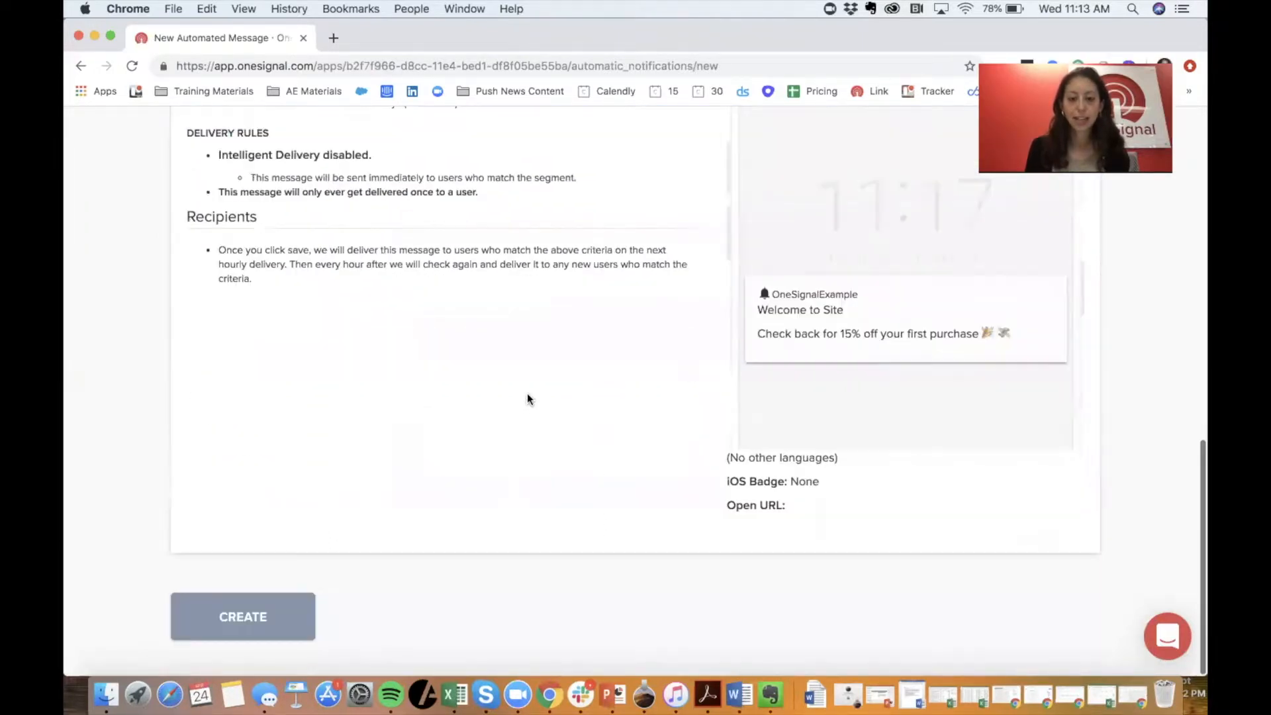
pyautogui.click(271, 625)
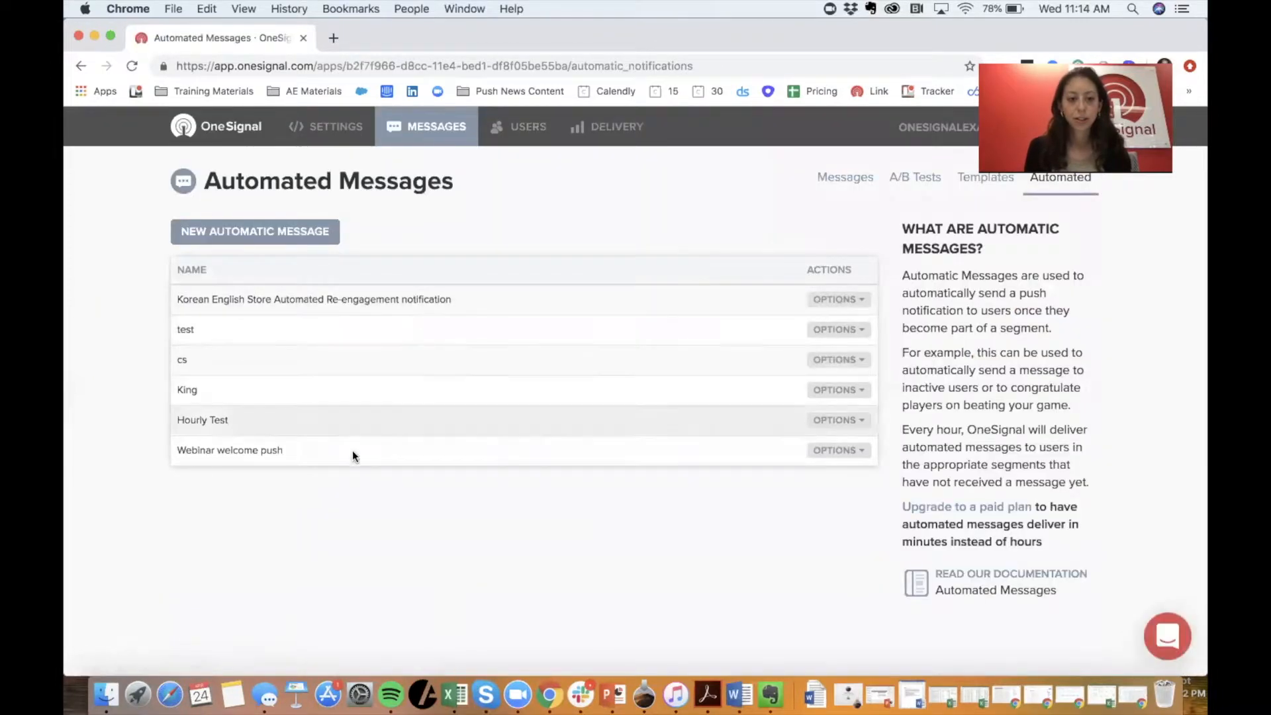
pyautogui.click(824, 450)
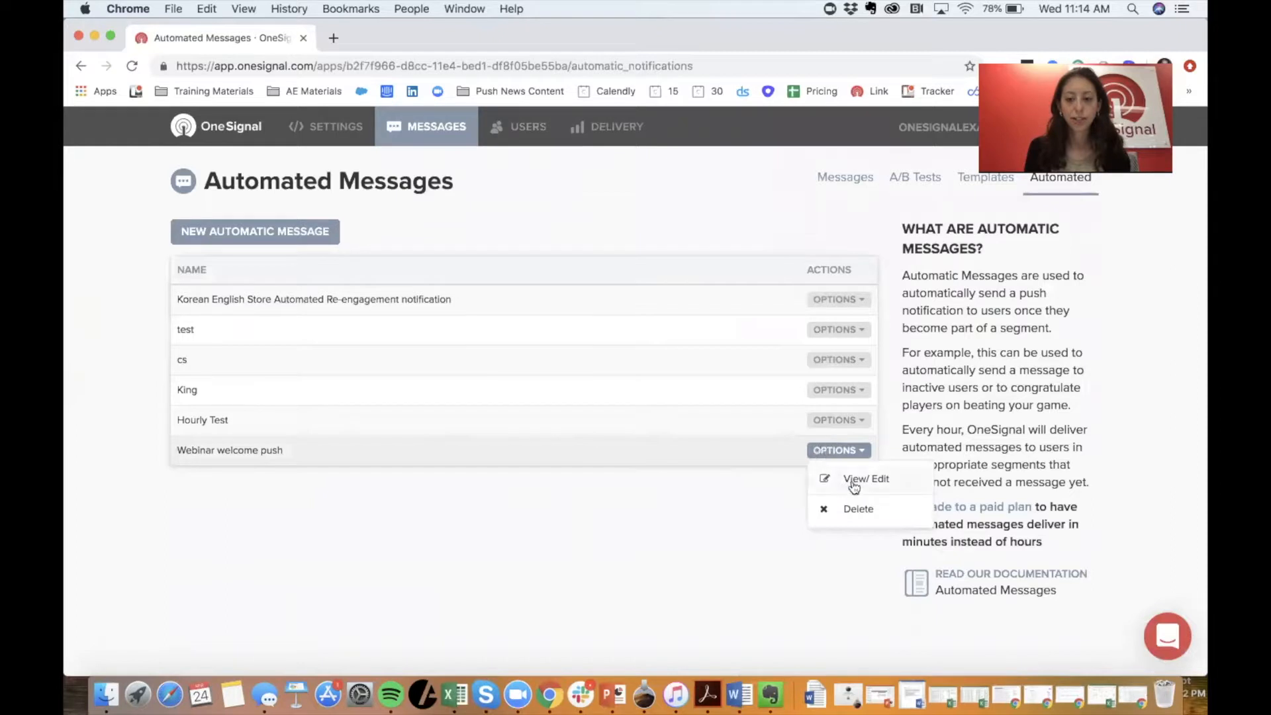
pyautogui.click(694, 497)
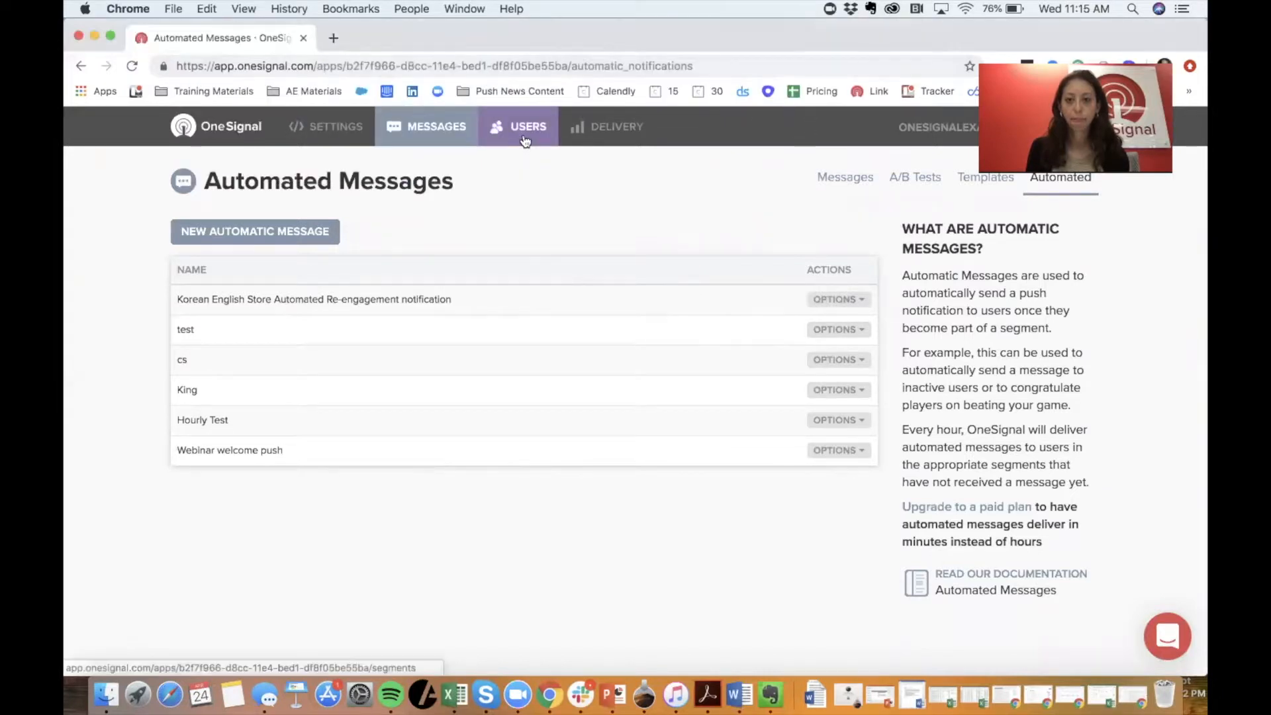
# Step: Start a new A/B test and view the segments that can be added to its audience without choosing any
pyautogui.click(915, 178)
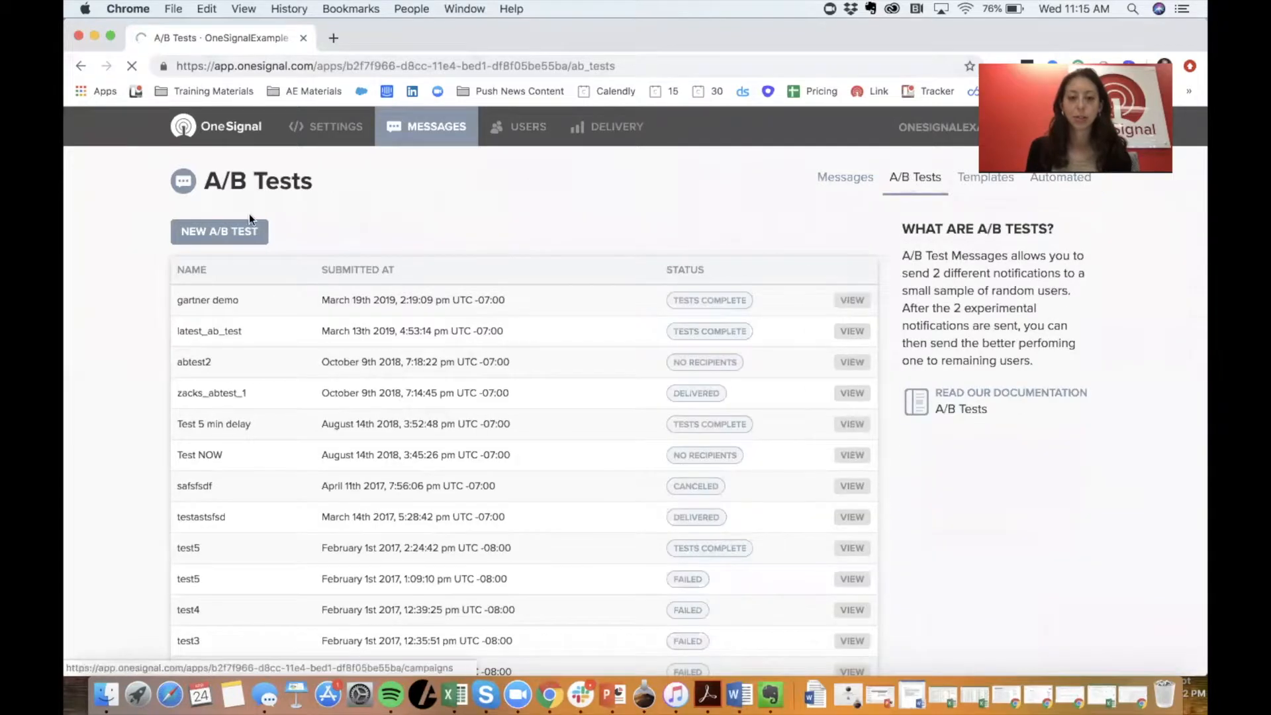
pyautogui.click(223, 232)
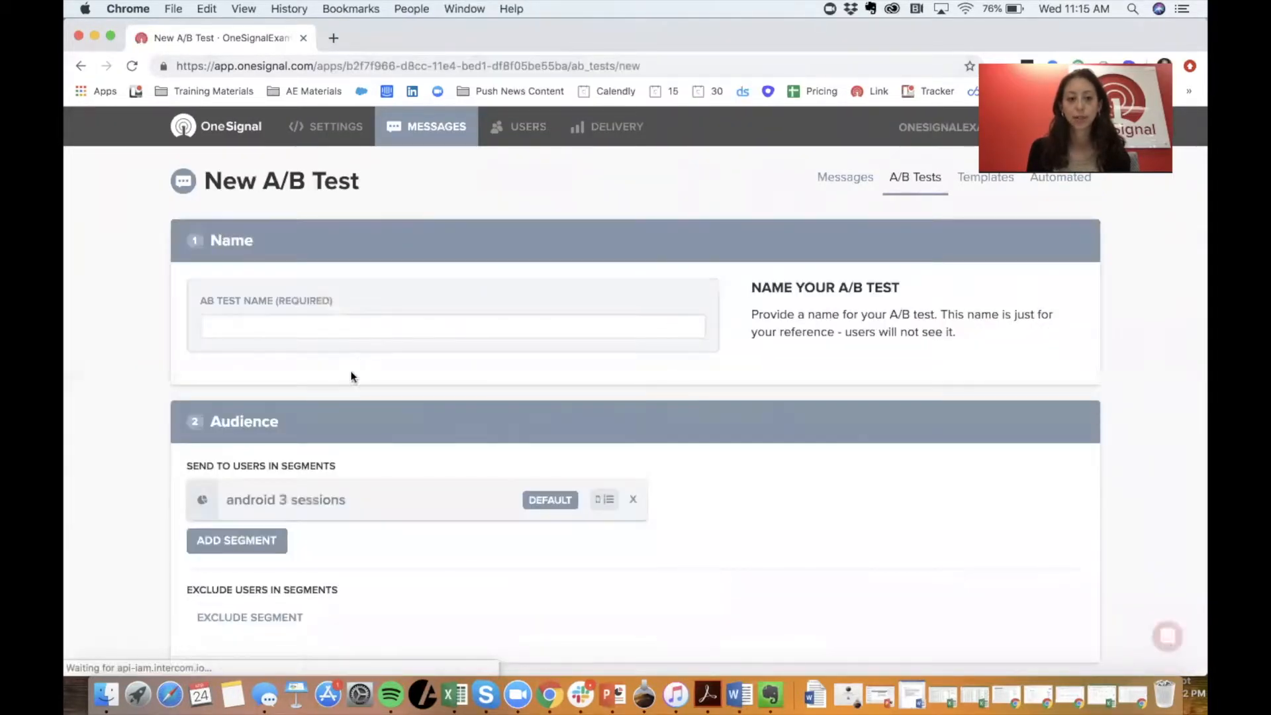
pyautogui.click(306, 321)
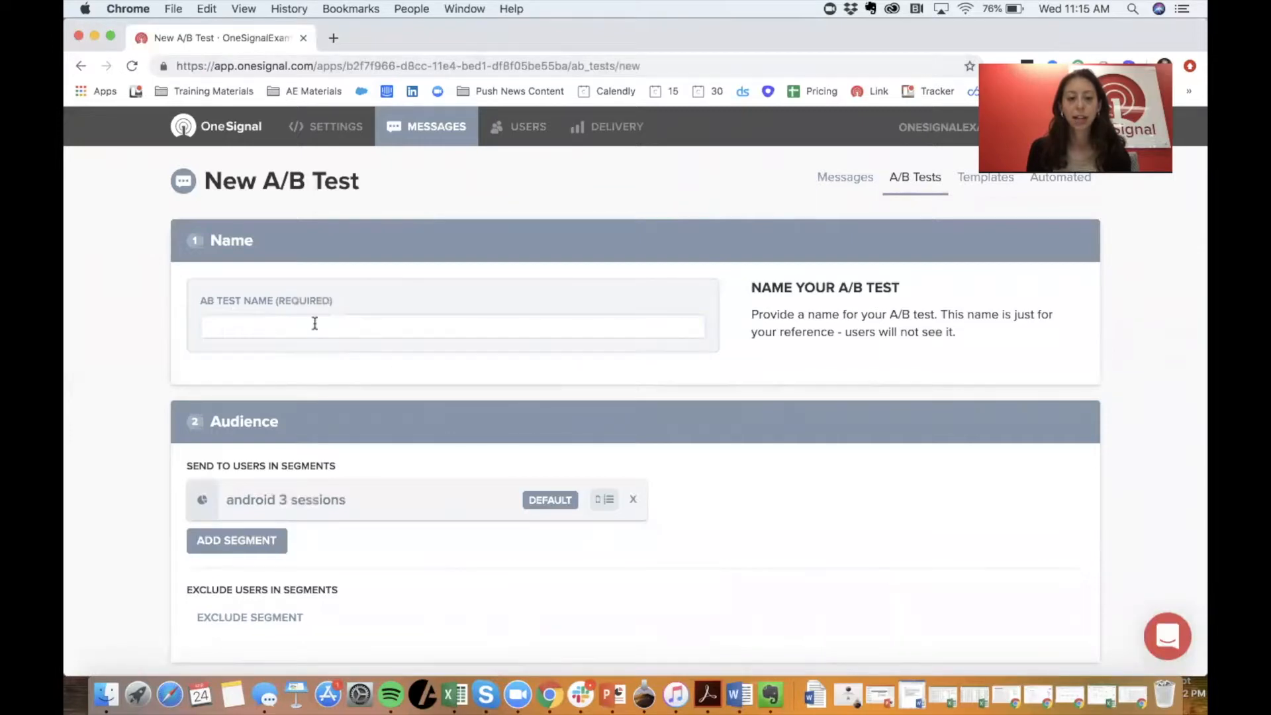
pyautogui.scroll(-5, 376, 347)
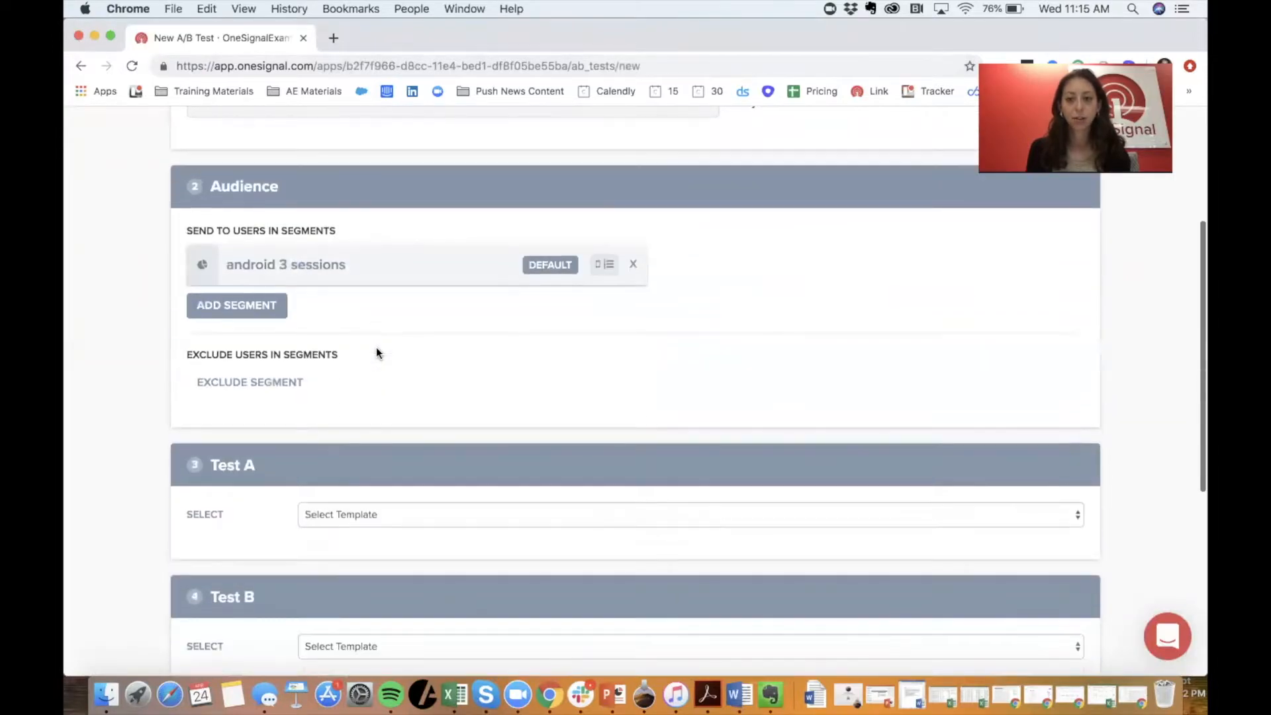
pyautogui.scroll(-2, 376, 347)
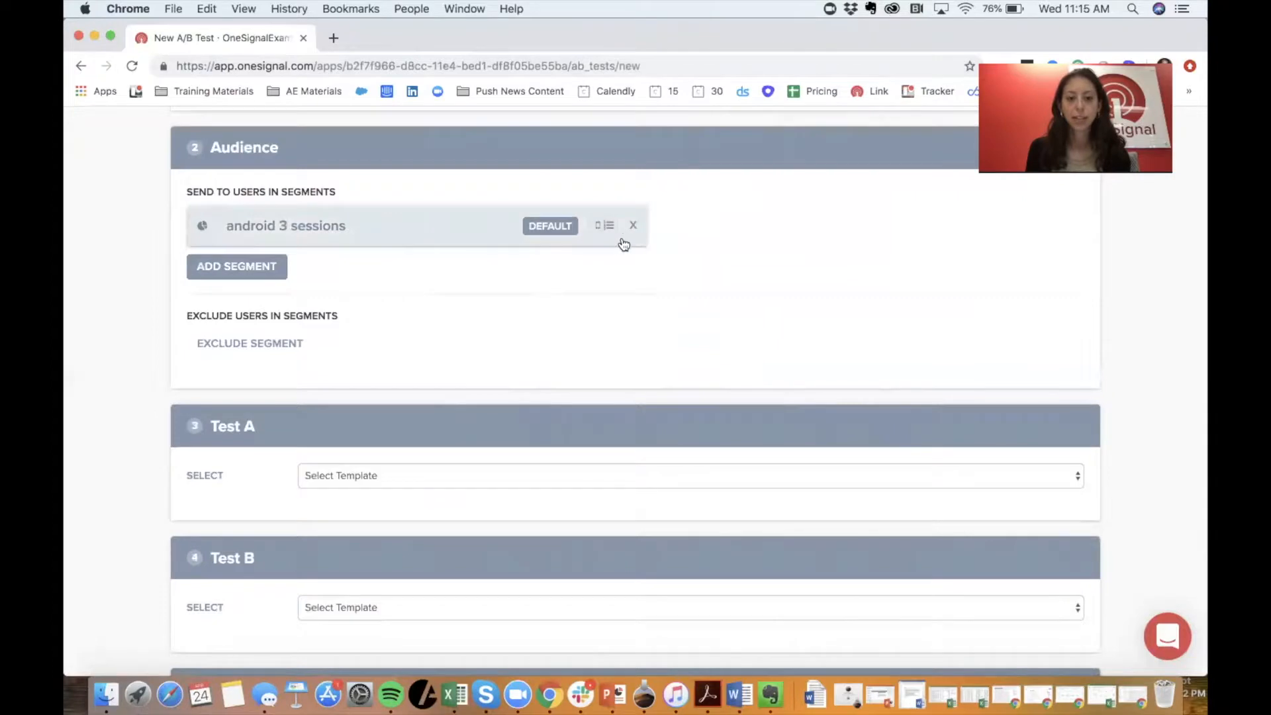
pyautogui.click(268, 267)
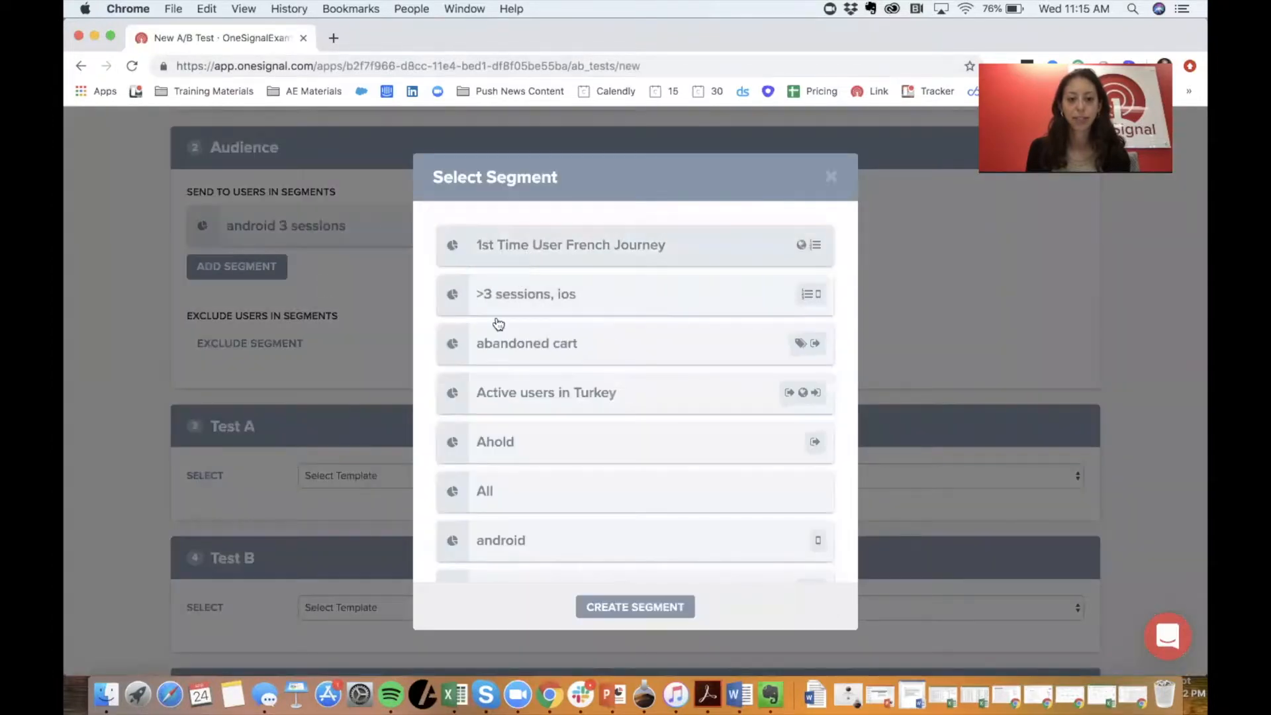
pyautogui.click(369, 298)
# Step: Examine the Test A and Test B template fields and the delivery and per-user optimization options of the A/B test form
pyautogui.scroll(-3, 373, 321)
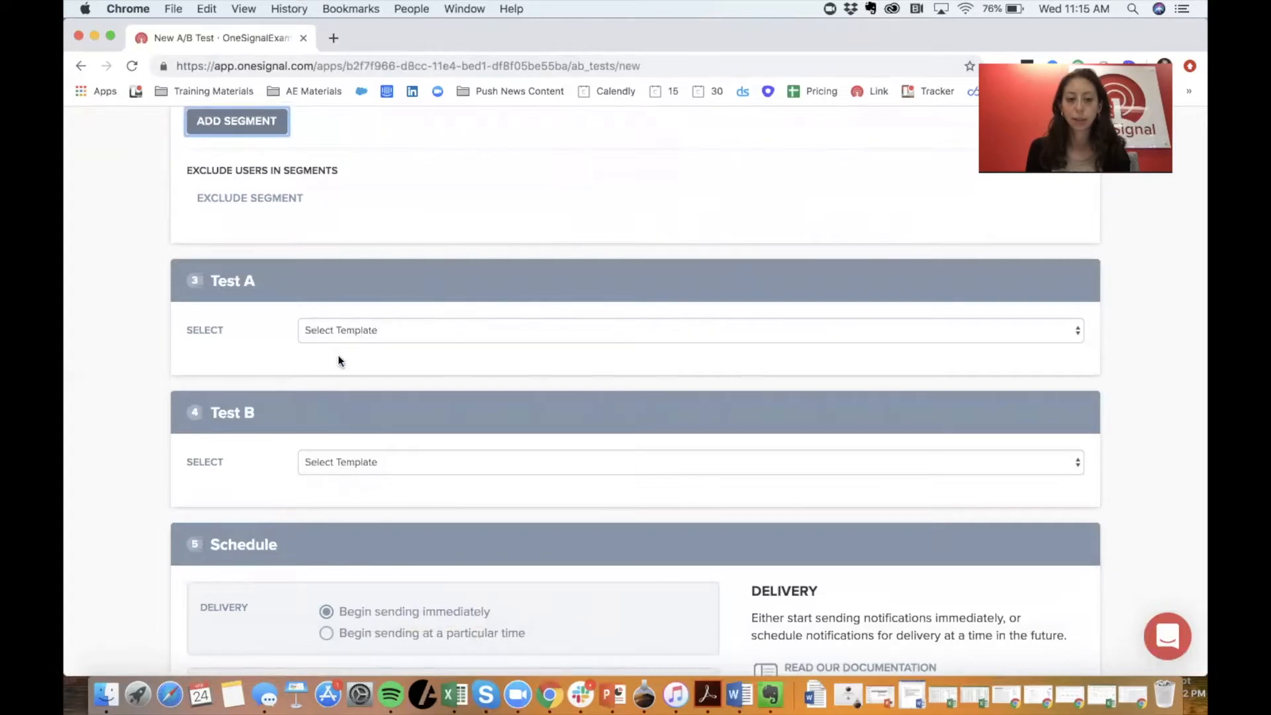
pyautogui.scroll(-4, 292, 458)
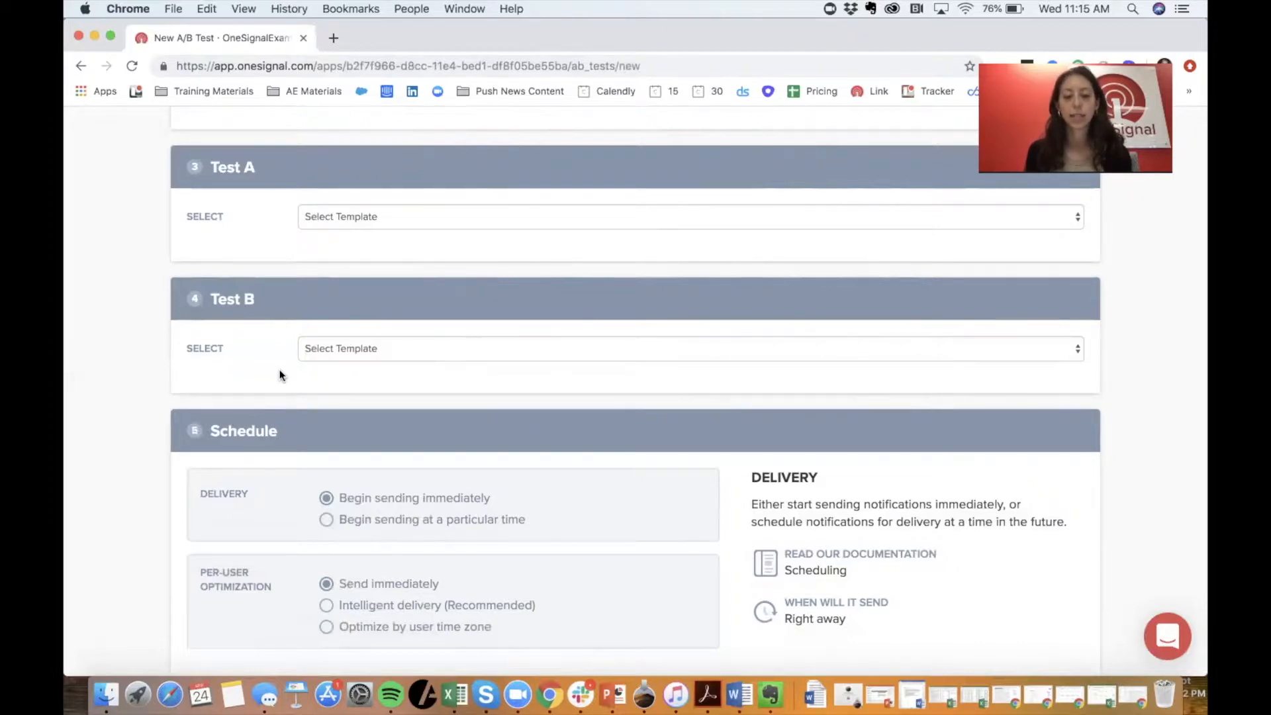
pyautogui.scroll(-3, 279, 372)
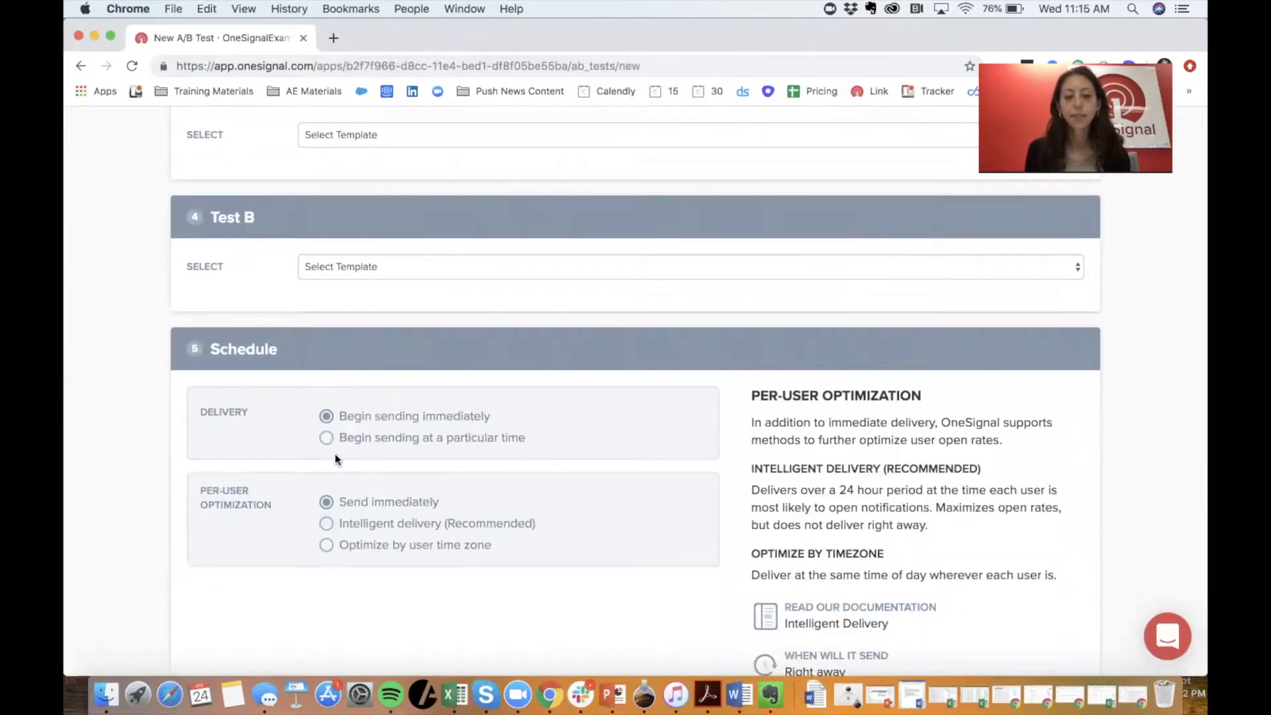
pyautogui.moveTo(332, 473)
pyautogui.scroll(-3, 332, 473)
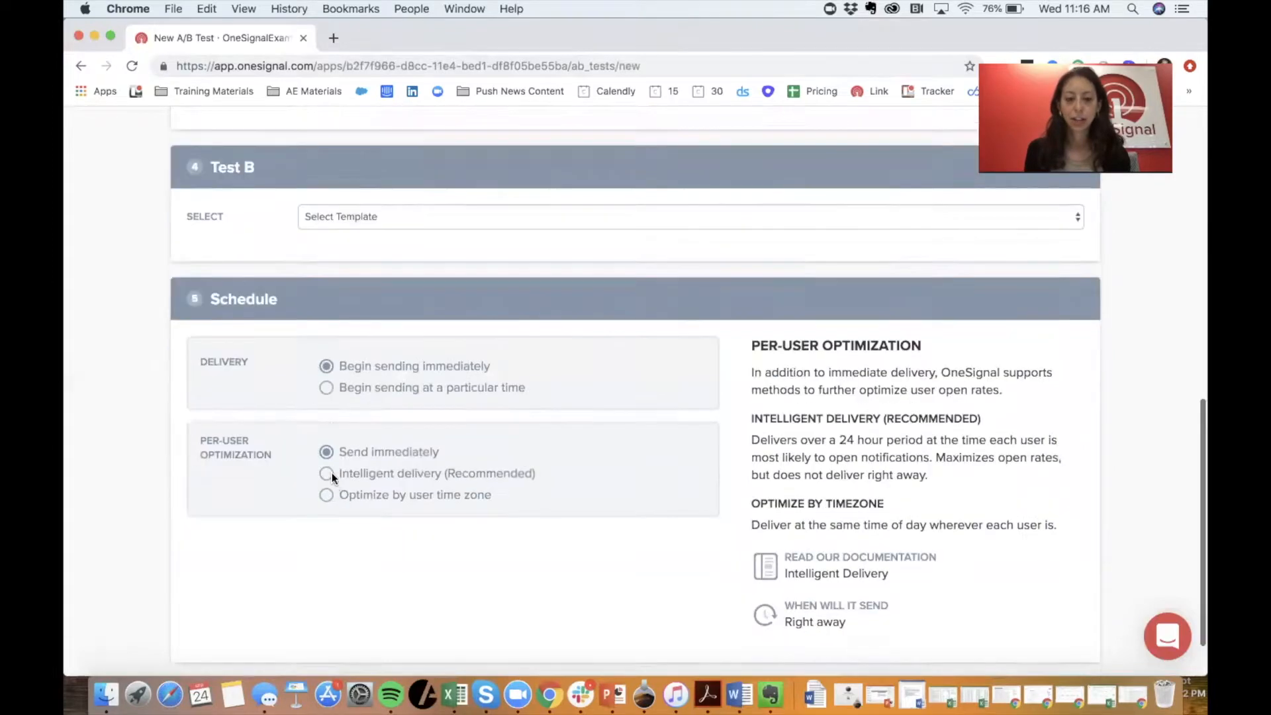
pyautogui.scroll(4, 332, 473)
pyautogui.scroll(10, 331, 472)
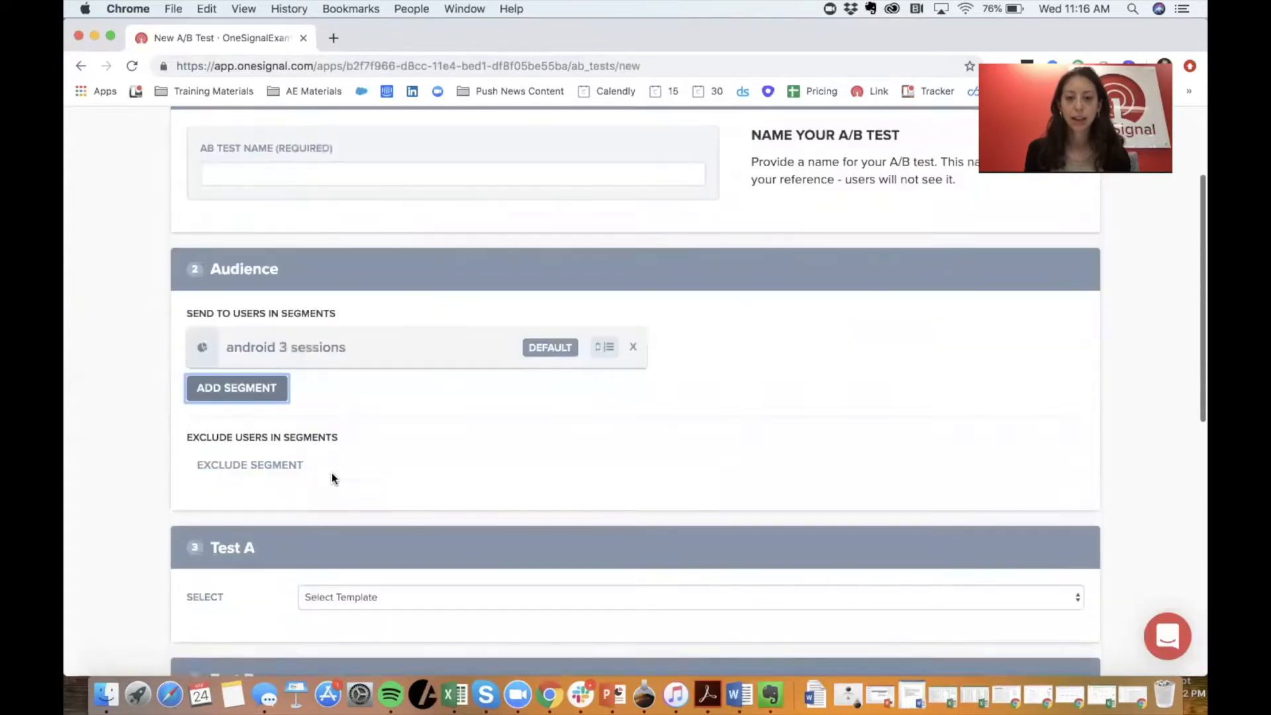
pyautogui.click(457, 178)
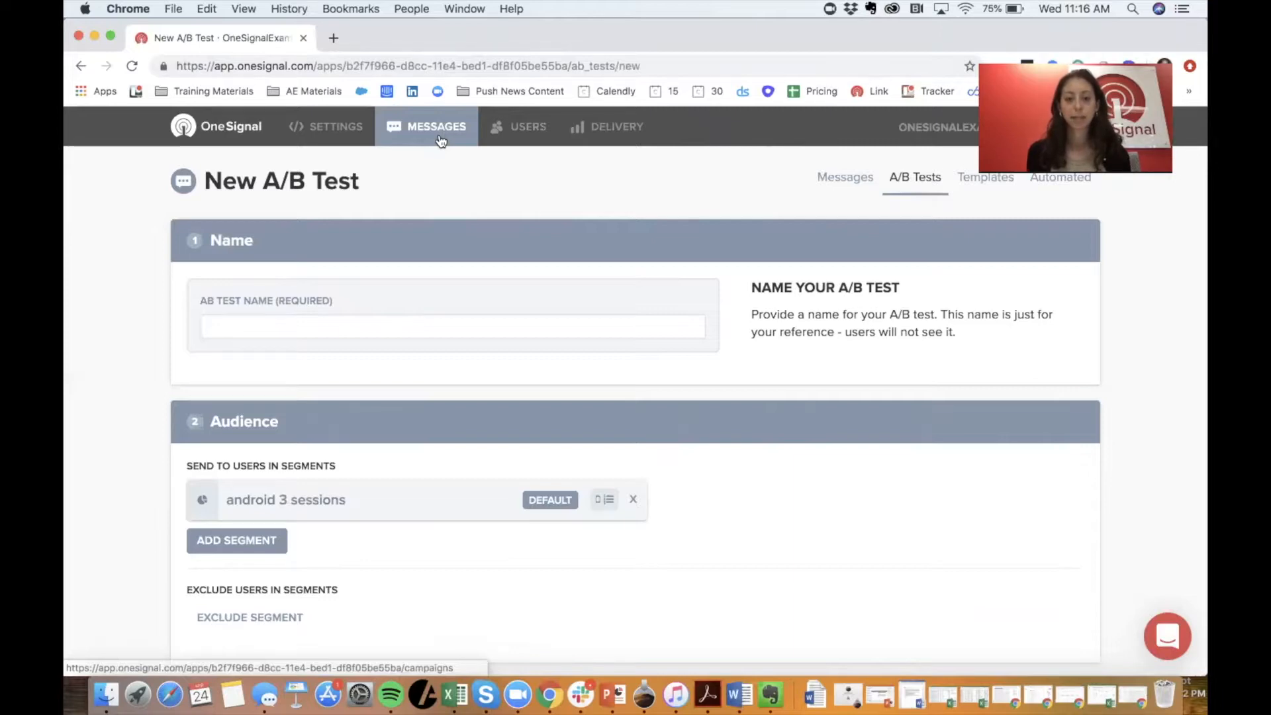
# Step: Open the report of the hourly test message sent 14 hours ago from the delivery list and view its delivery and conversion statistics
pyautogui.click(609, 134)
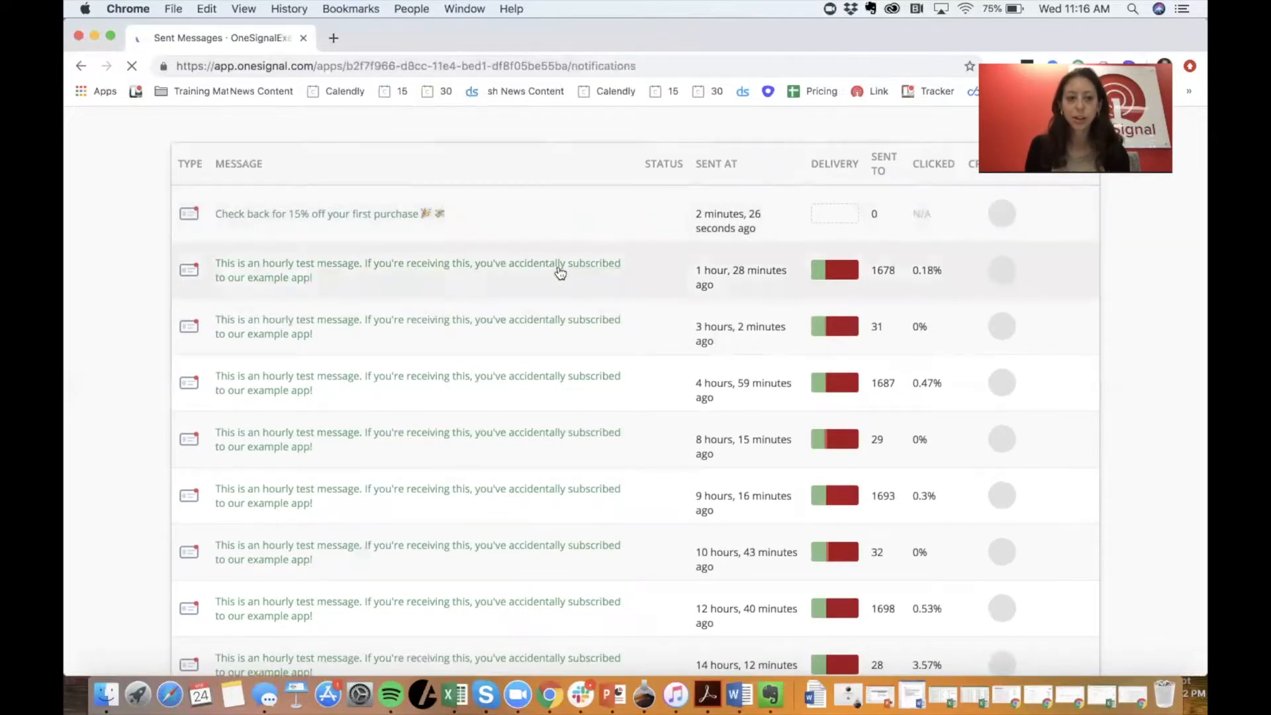
pyautogui.scroll(-5, 415, 287)
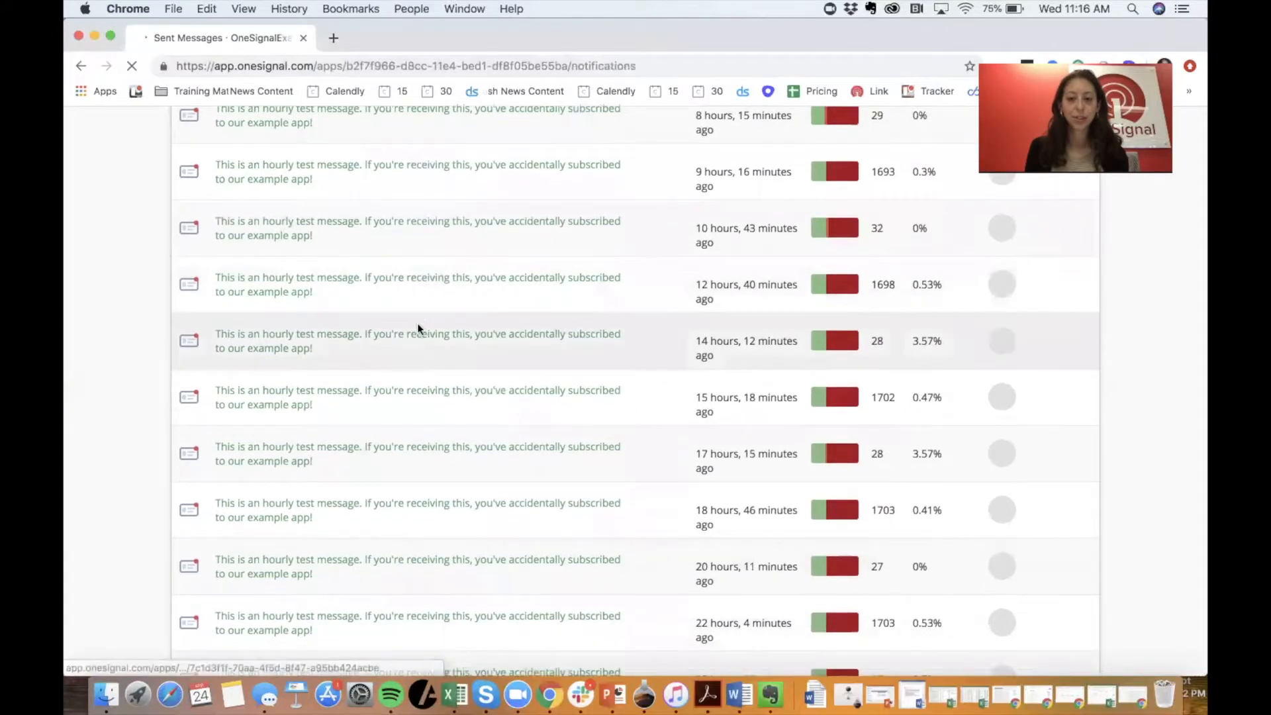
pyautogui.click(370, 336)
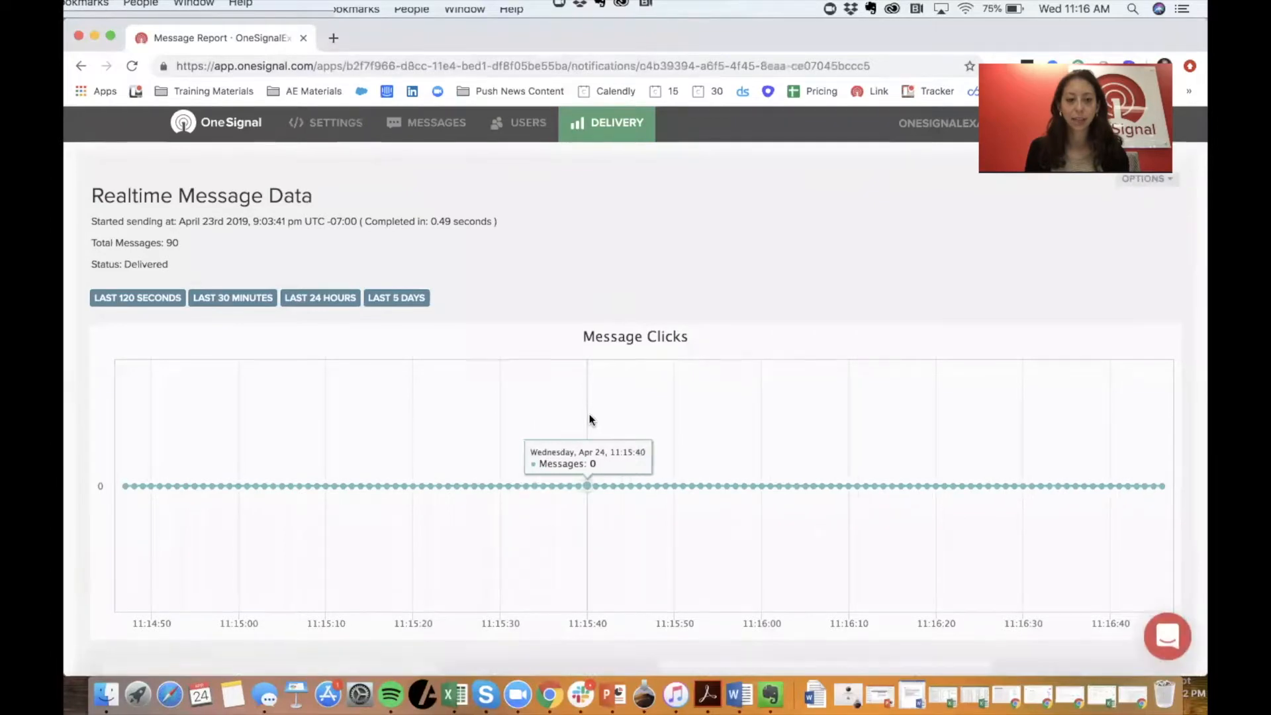
pyautogui.scroll(-2, 589, 417)
pyautogui.scroll(-2, 589, 414)
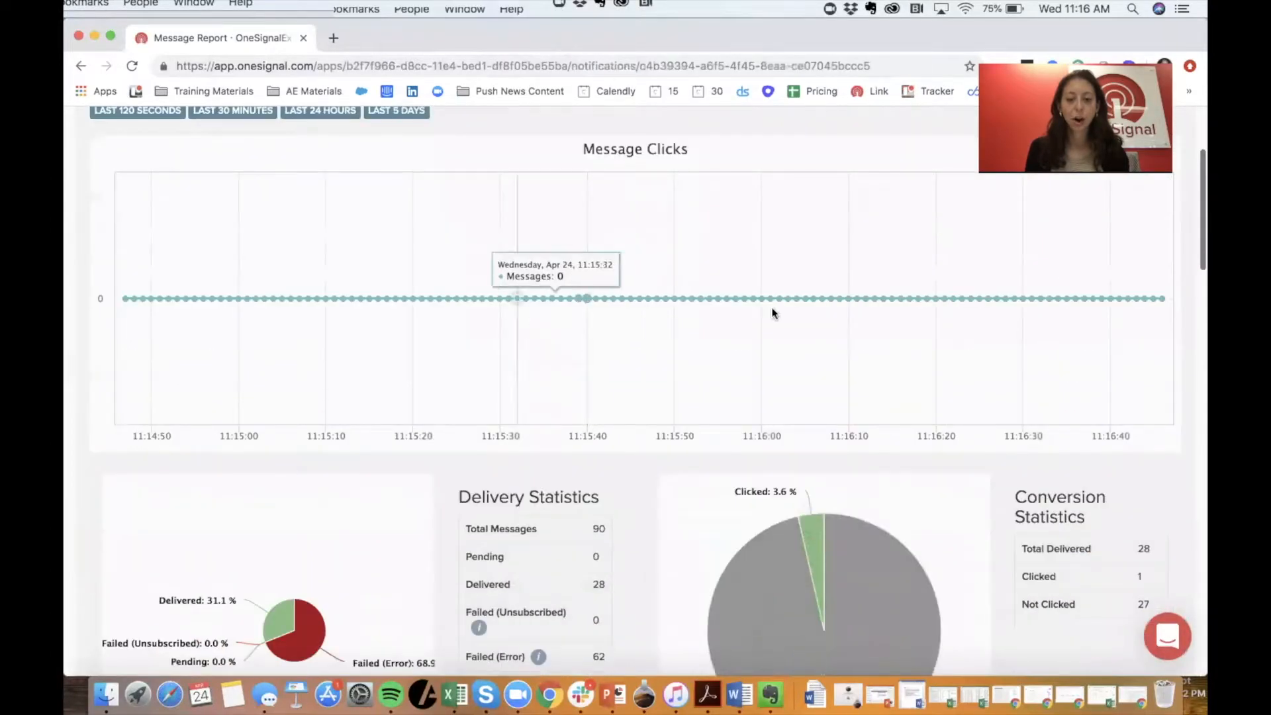
pyautogui.scroll(-3, 662, 418)
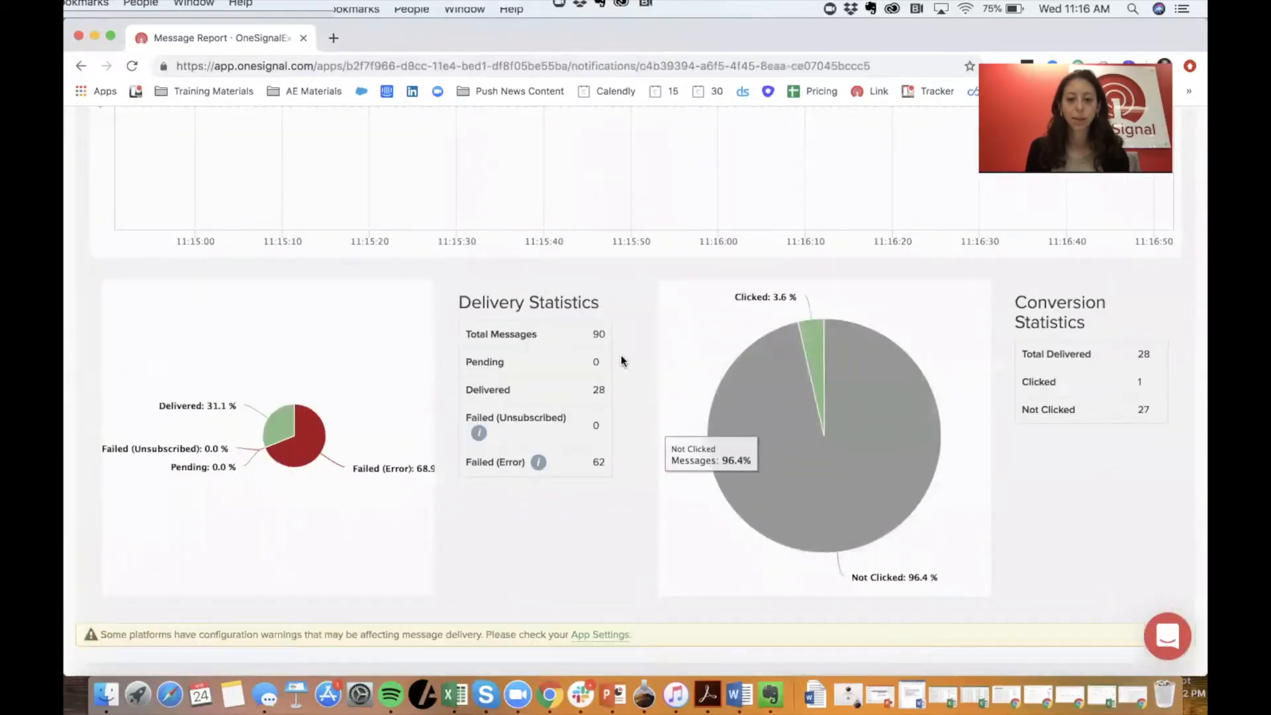
pyautogui.scroll(-1, 580, 341)
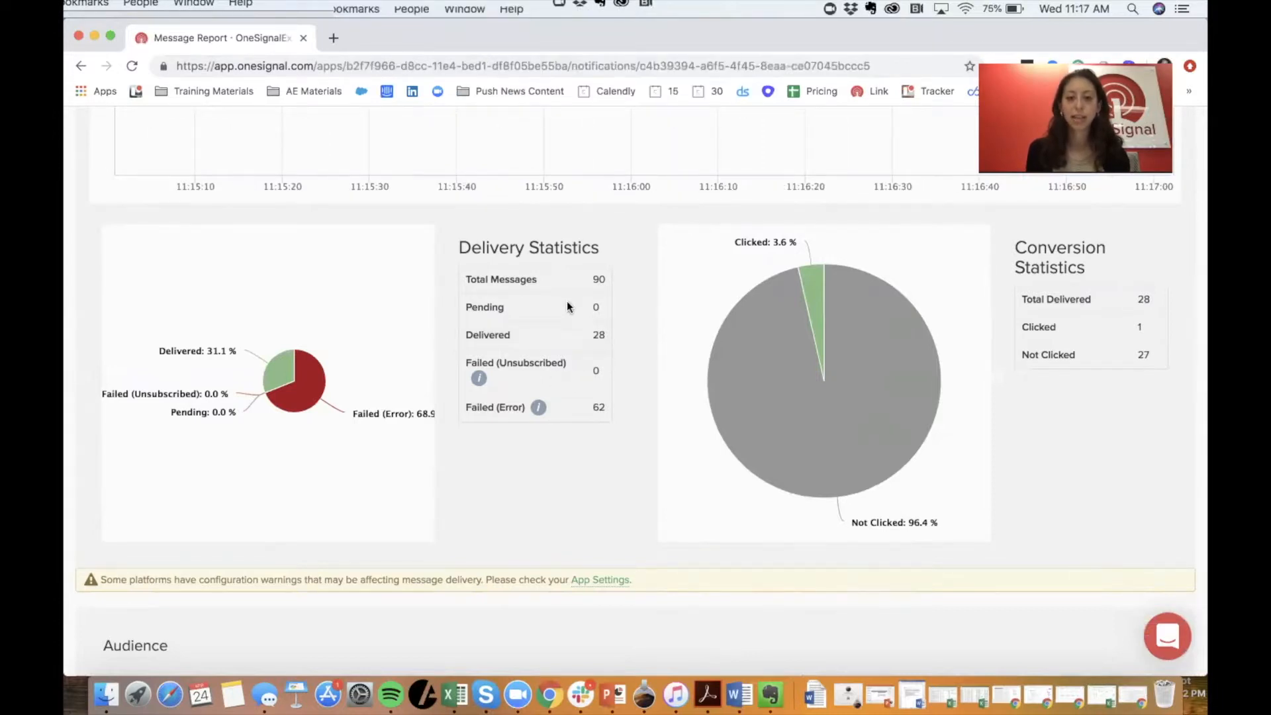
# Step: Examine the report's audience, message content, platform settings and schedule details
pyautogui.scroll(-10, 564, 311)
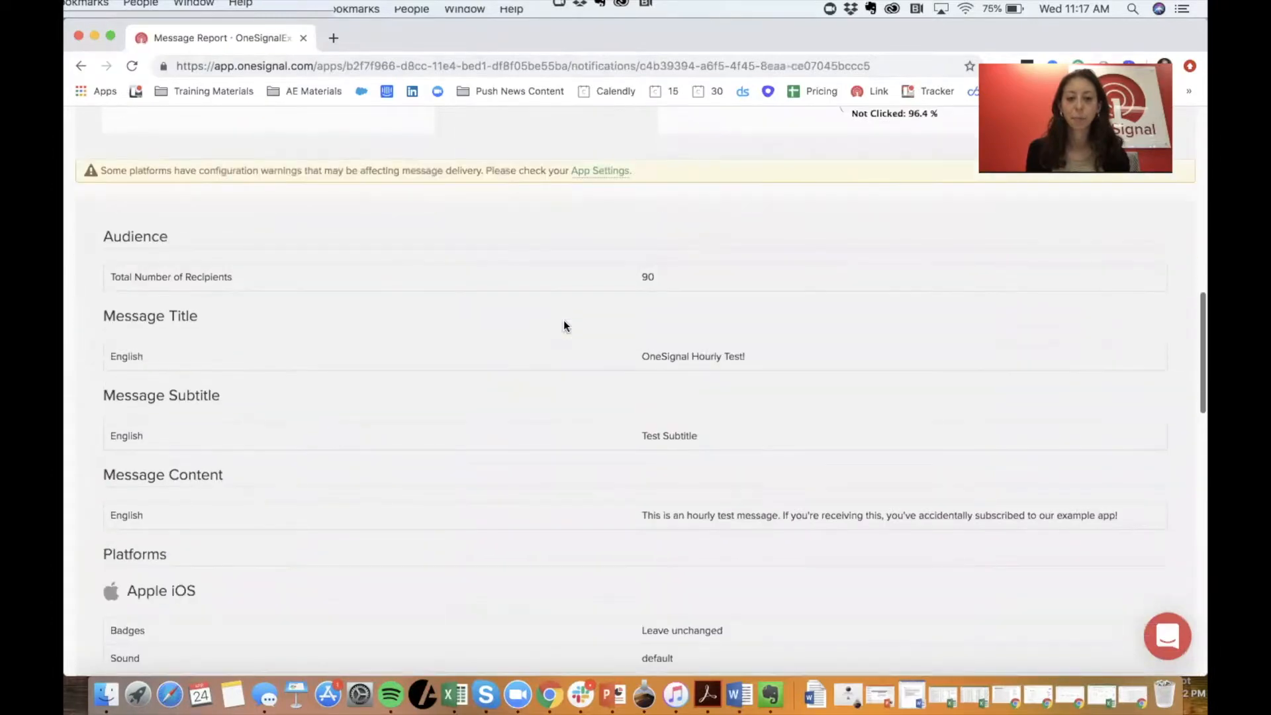
pyautogui.scroll(-5, 566, 390)
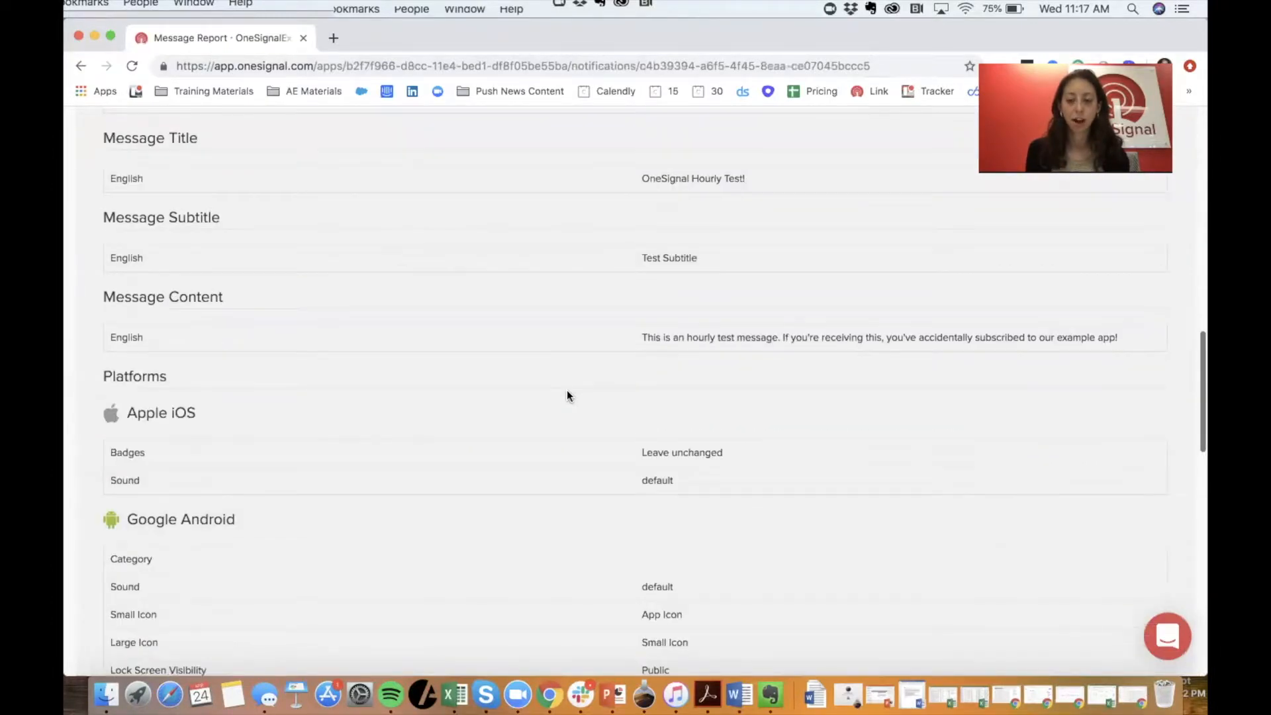
pyautogui.scroll(-15, 566, 395)
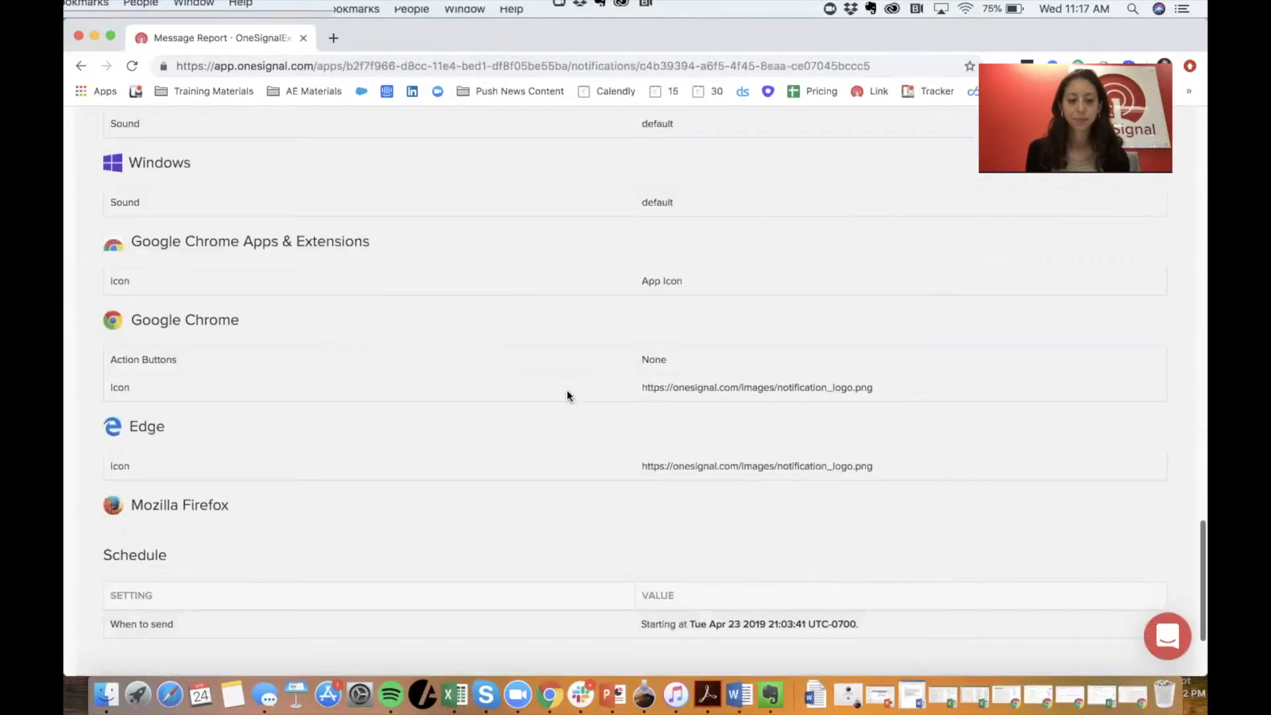
pyautogui.scroll(15, 573, 348)
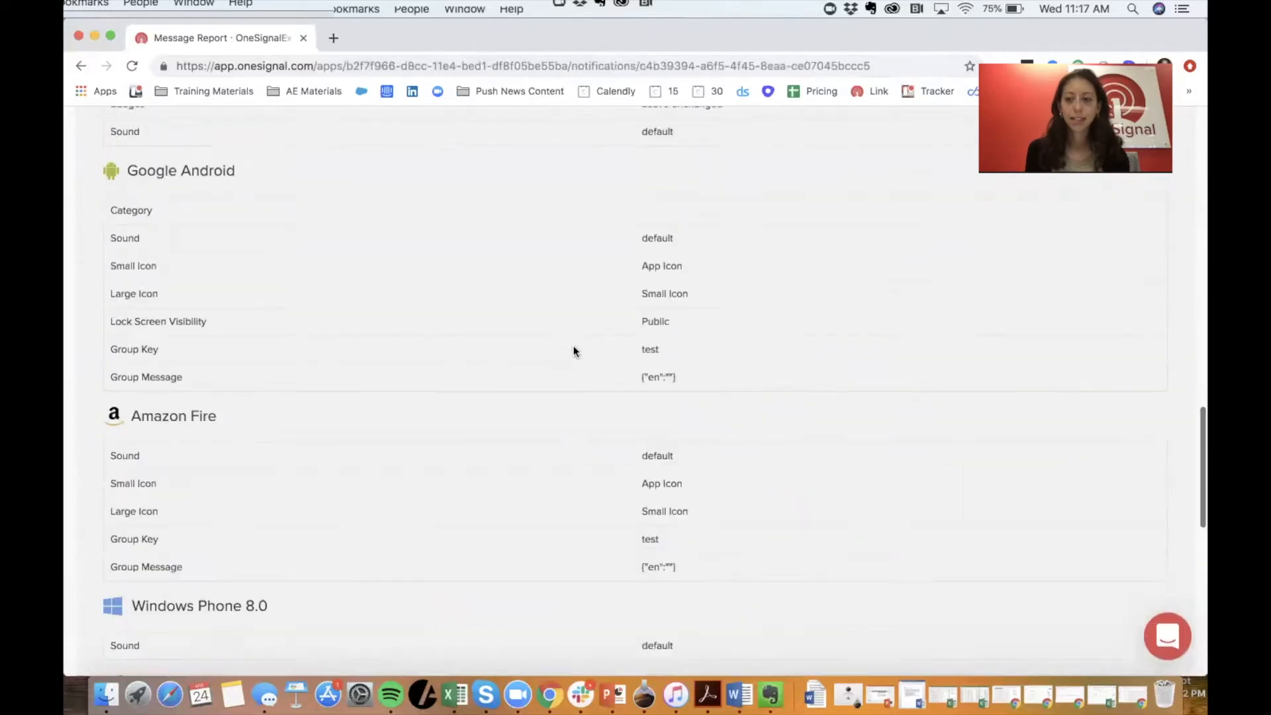
pyautogui.scroll(10, 573, 347)
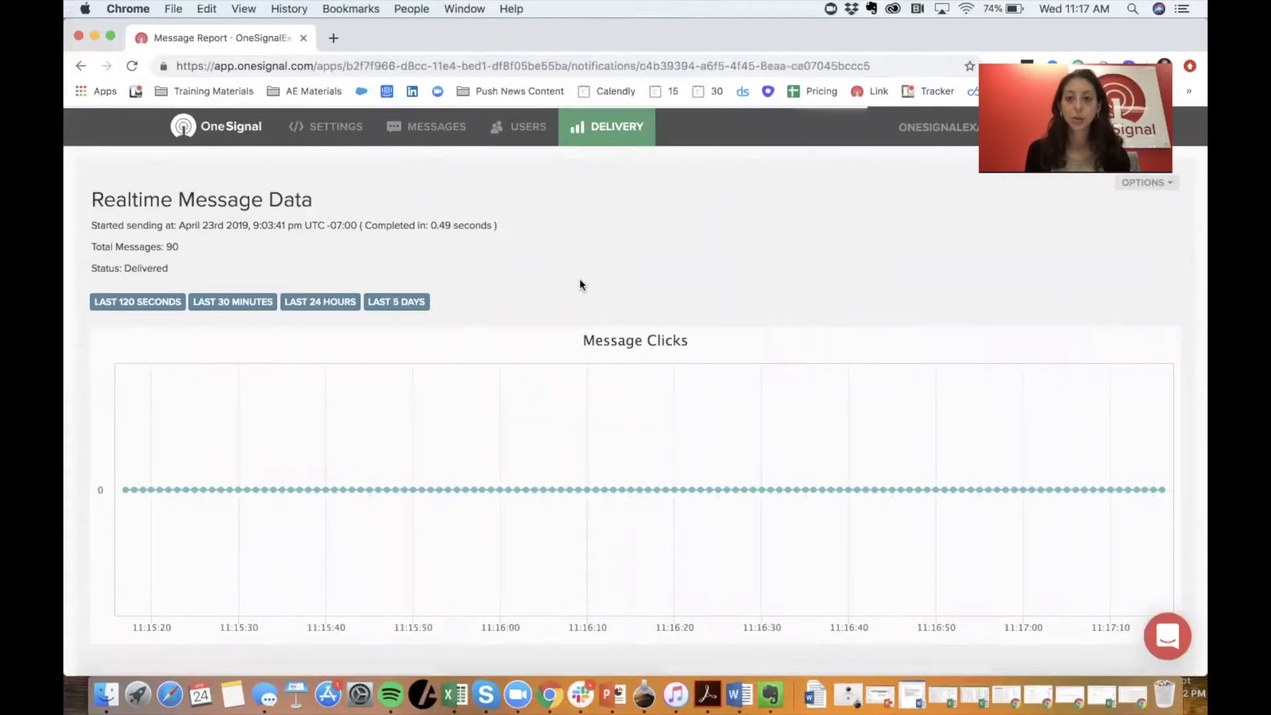
# Step: Return to the list of sent messages and check the computer's Wi-Fi connection without changing the network
pyautogui.click(592, 132)
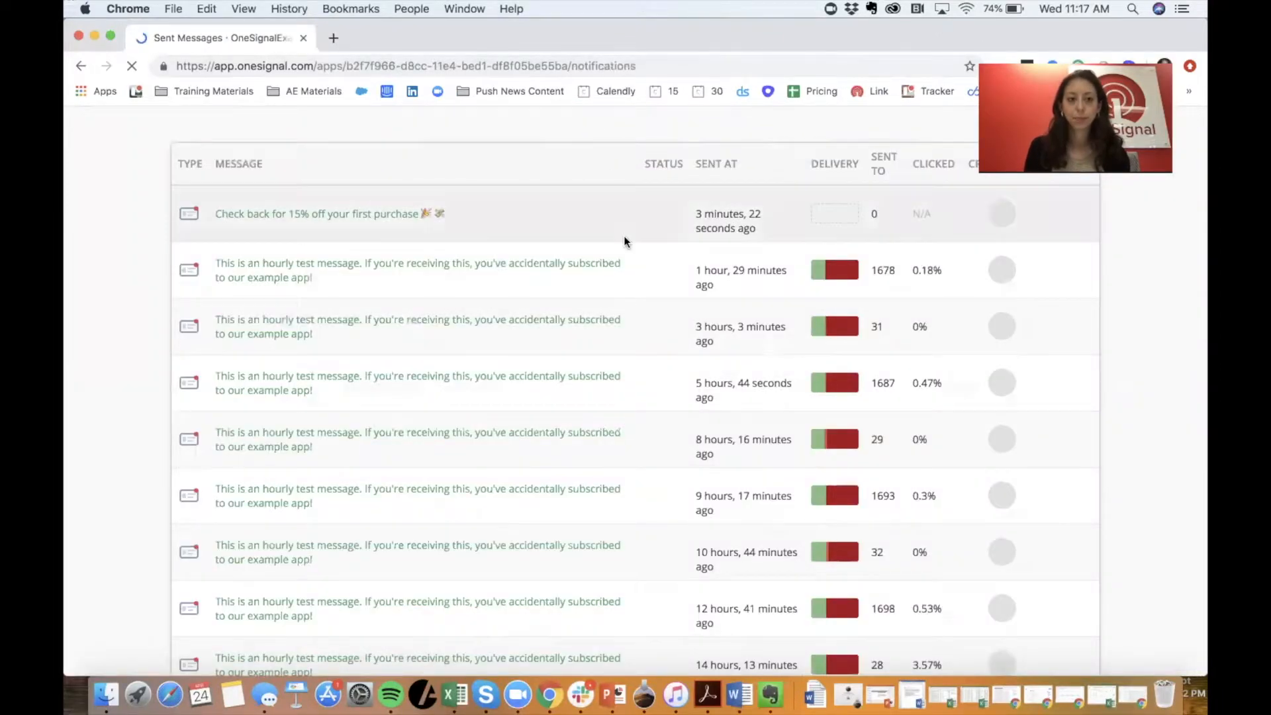
pyautogui.click(966, 10)
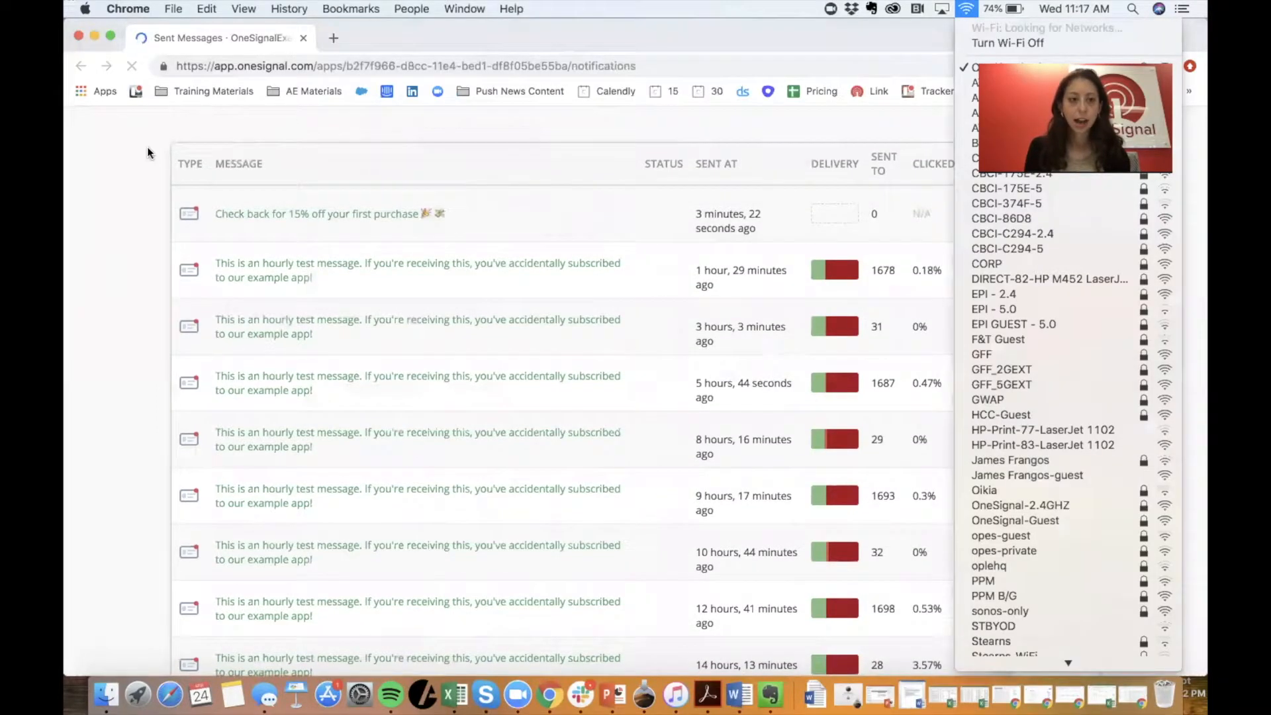
pyautogui.click(146, 152)
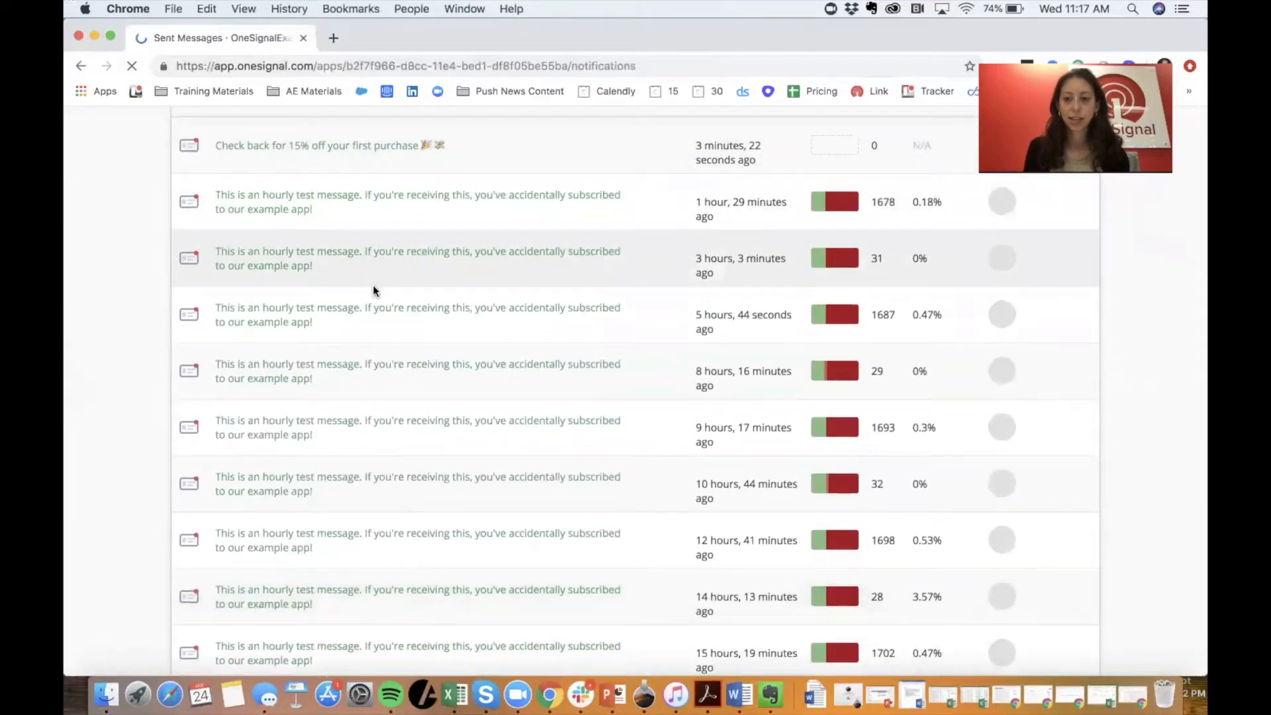
# Step: Look through the sent messages list and compare the delivery and click figures of the hourly test messages
pyautogui.scroll(-3, 374, 290)
pyautogui.scroll(-2, 909, 478)
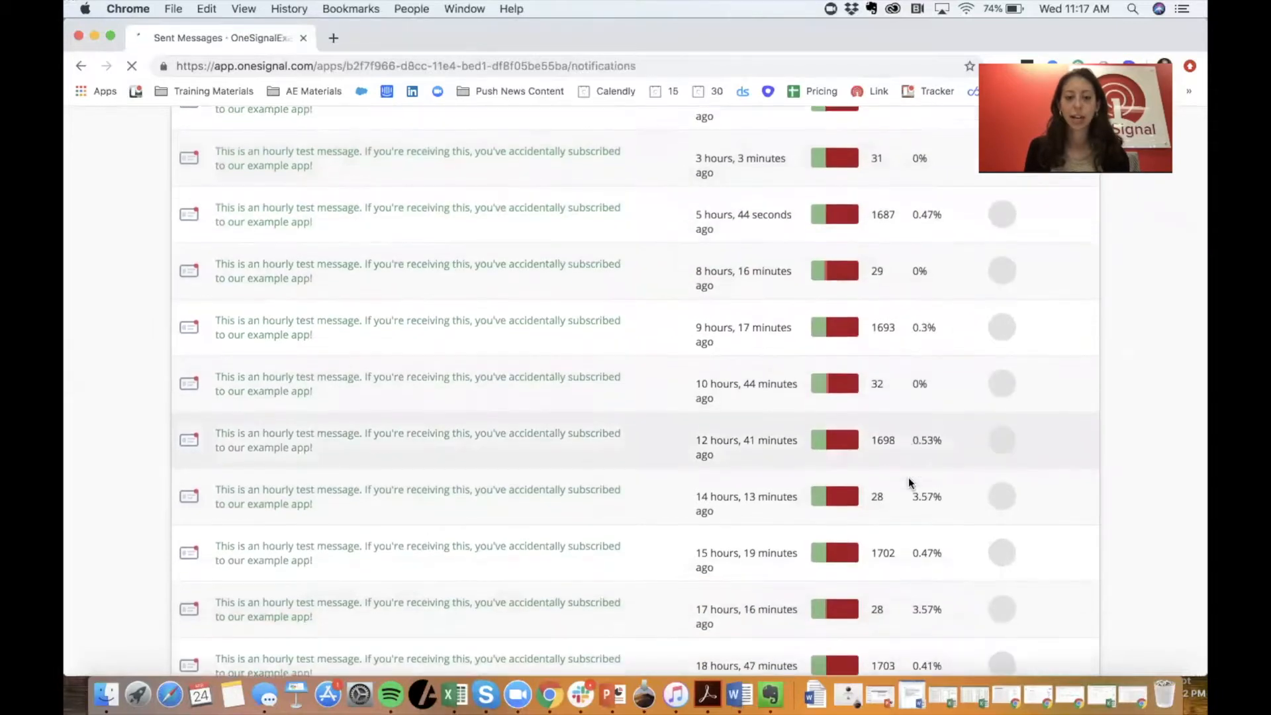
pyautogui.scroll(5, 658, 390)
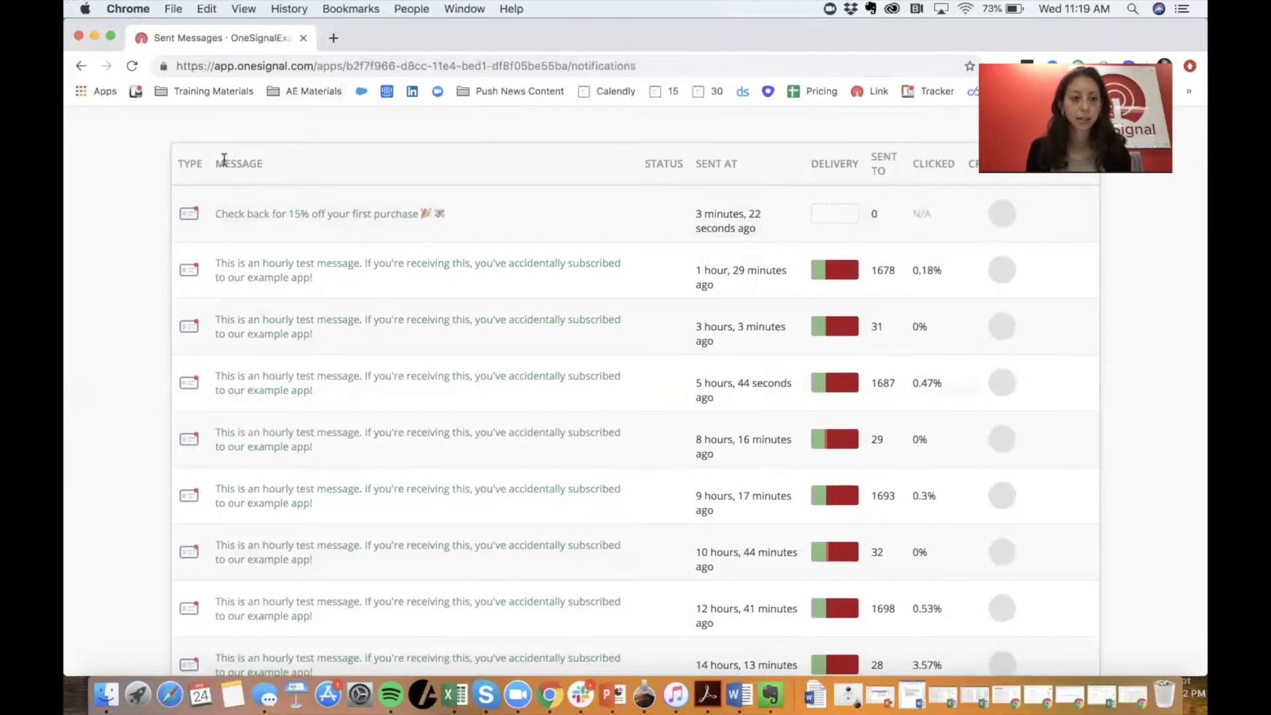
# Step: Reopen the example app's dashboard by way of onesignal.com and reload its list of sent messages with a fresh search
pyautogui.click(207, 69)
pyautogui.write('one')
pyautogui.press('Return')
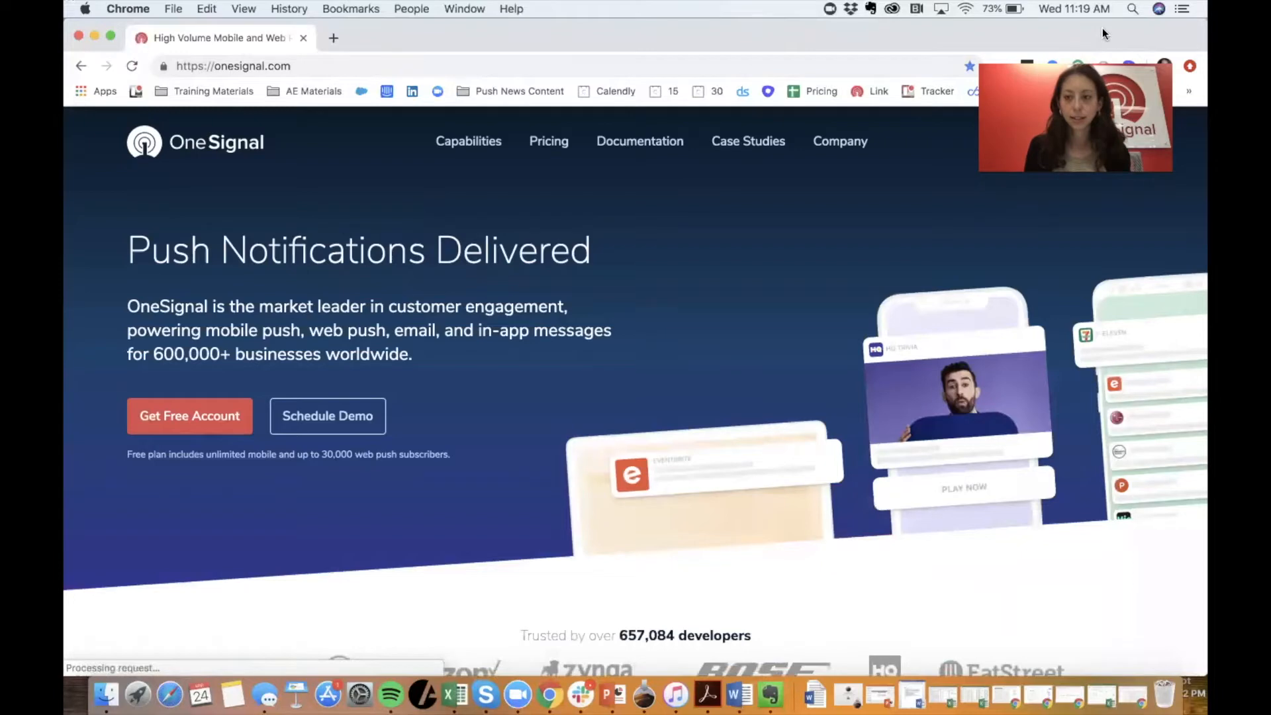
pyautogui.click(1112, 141)
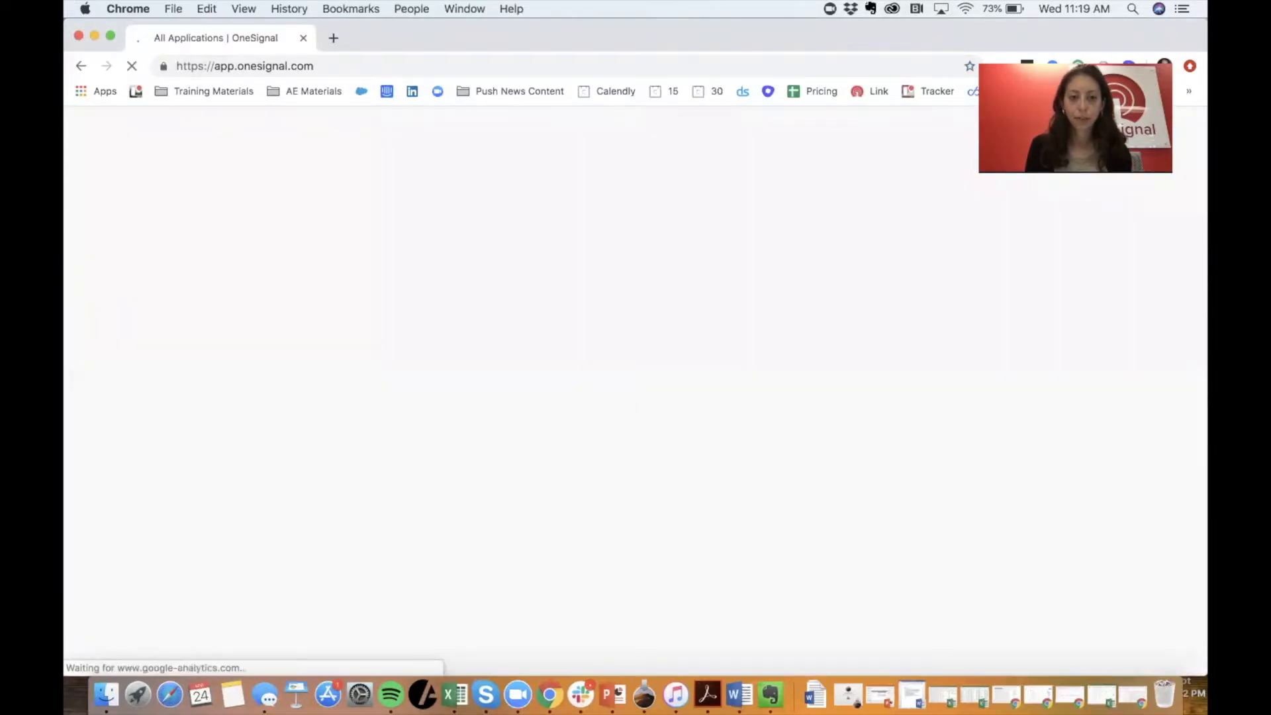
pyautogui.click(210, 401)
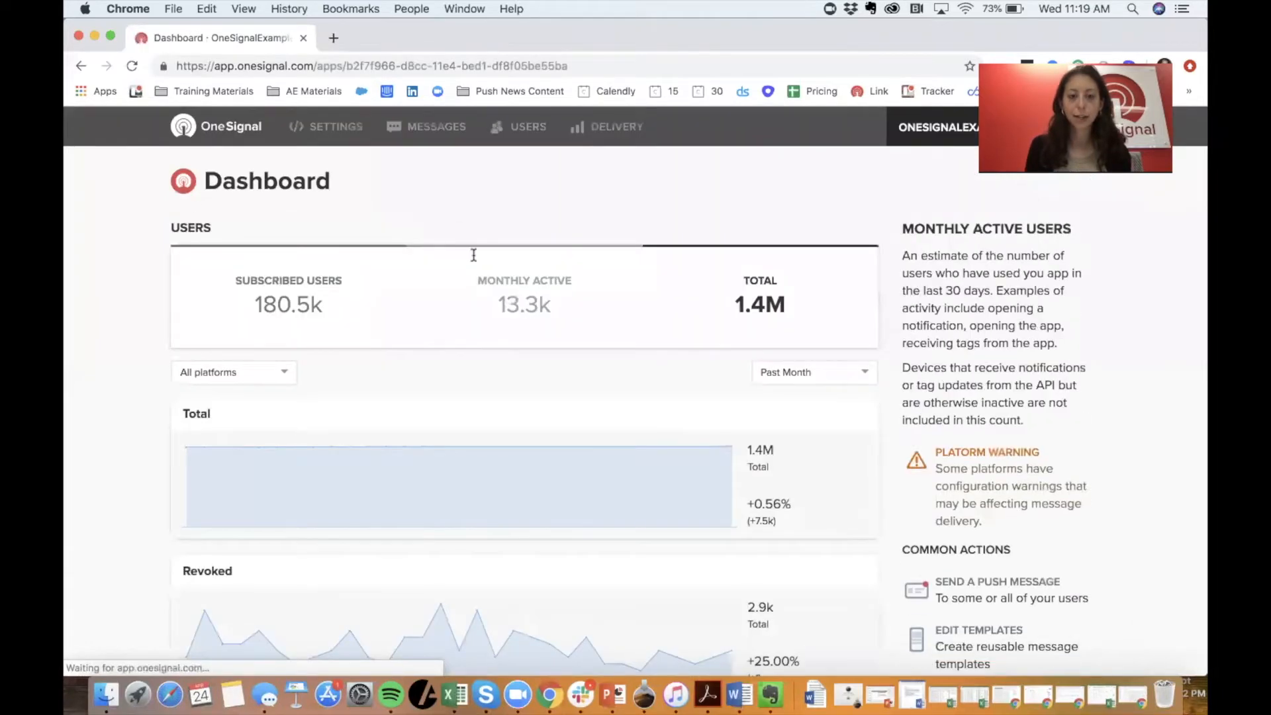
pyautogui.click(596, 135)
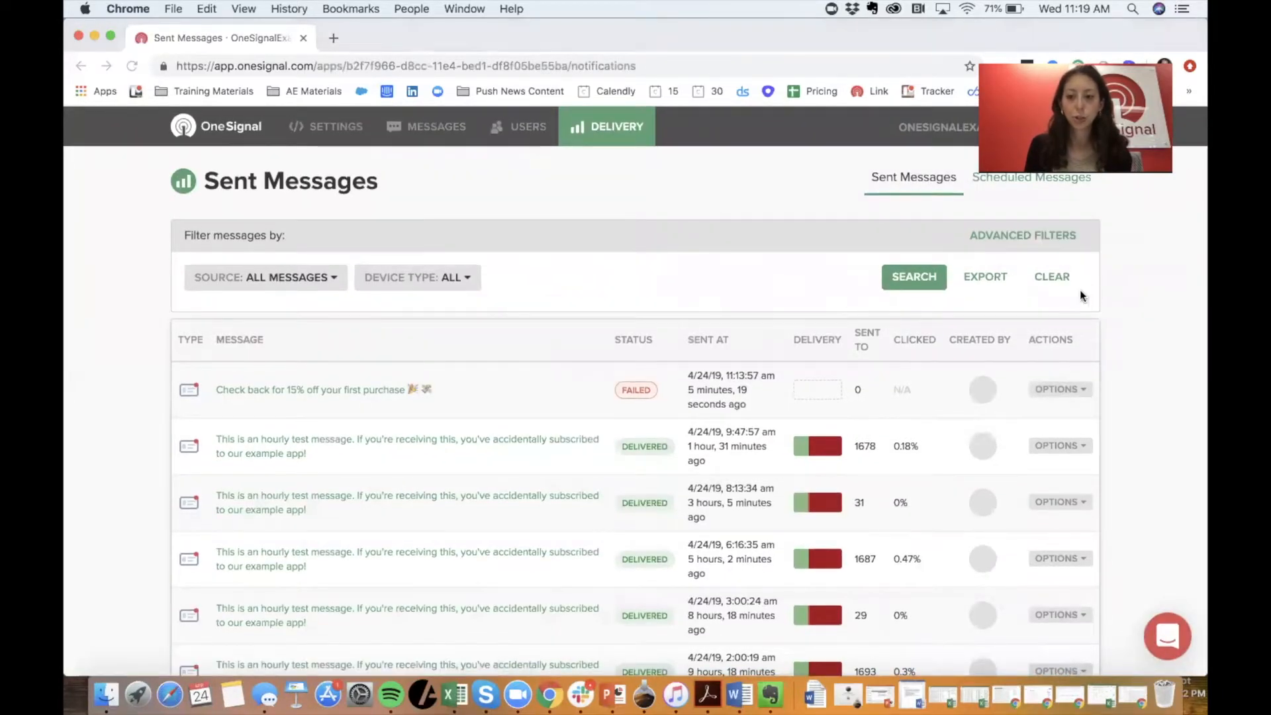
pyautogui.scroll(-2, 753, 293)
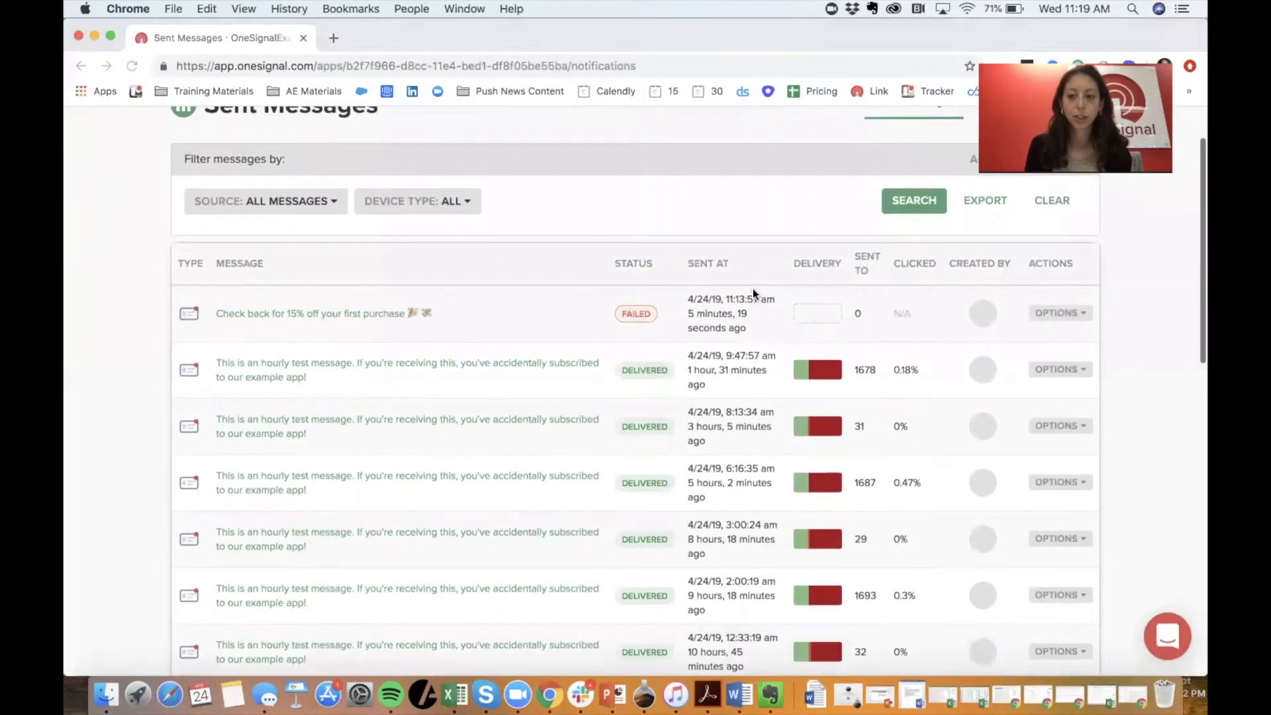
pyautogui.click(914, 205)
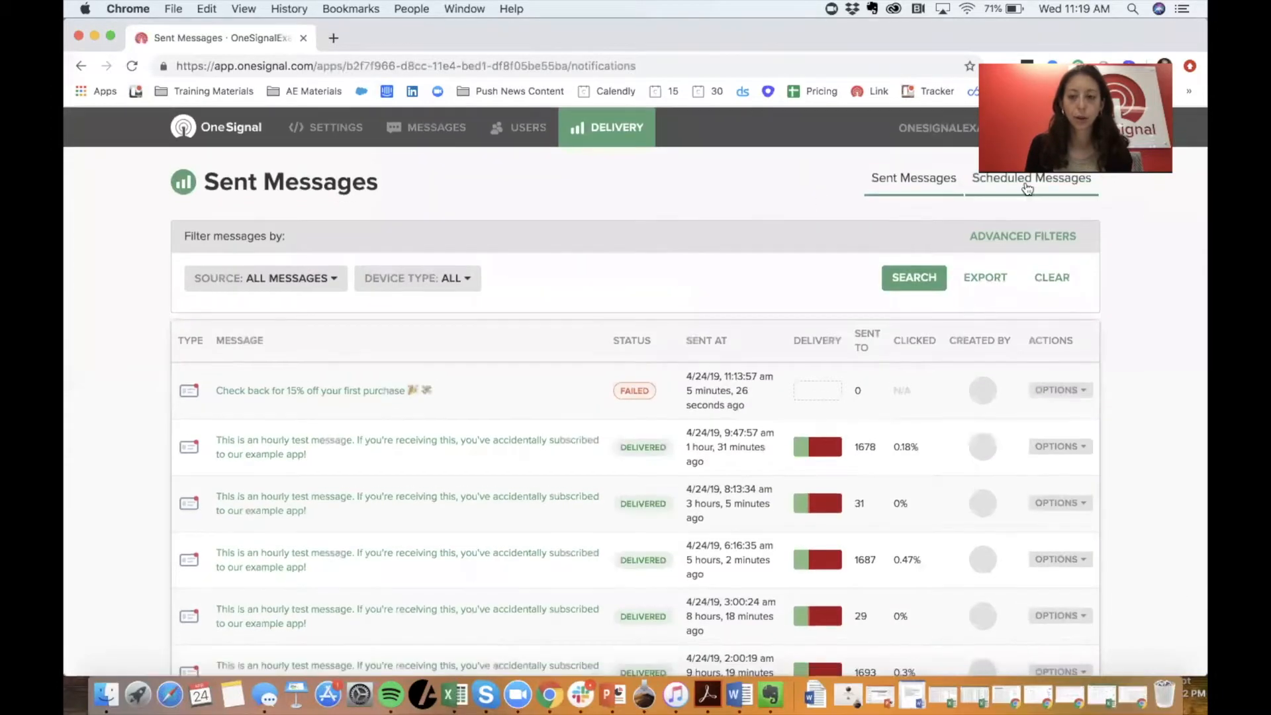
# Step: Expand the advanced filters for sent messages and set the end date to 04/24/19 11:19:29 am
pyautogui.click(987, 235)
pyautogui.scroll(-1, 445, 332)
pyautogui.click(515, 283)
pyautogui.click(647, 283)
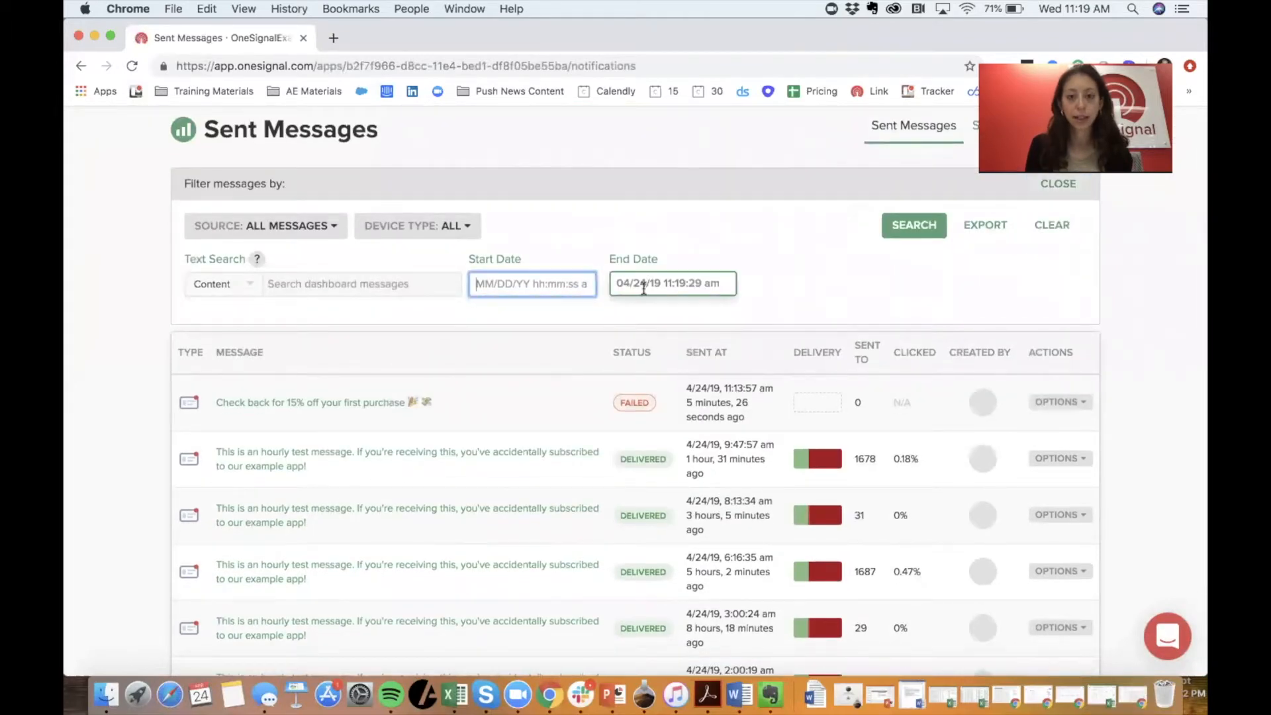
pyautogui.scroll(1, 643, 286)
pyautogui.scroll(1, 624, 250)
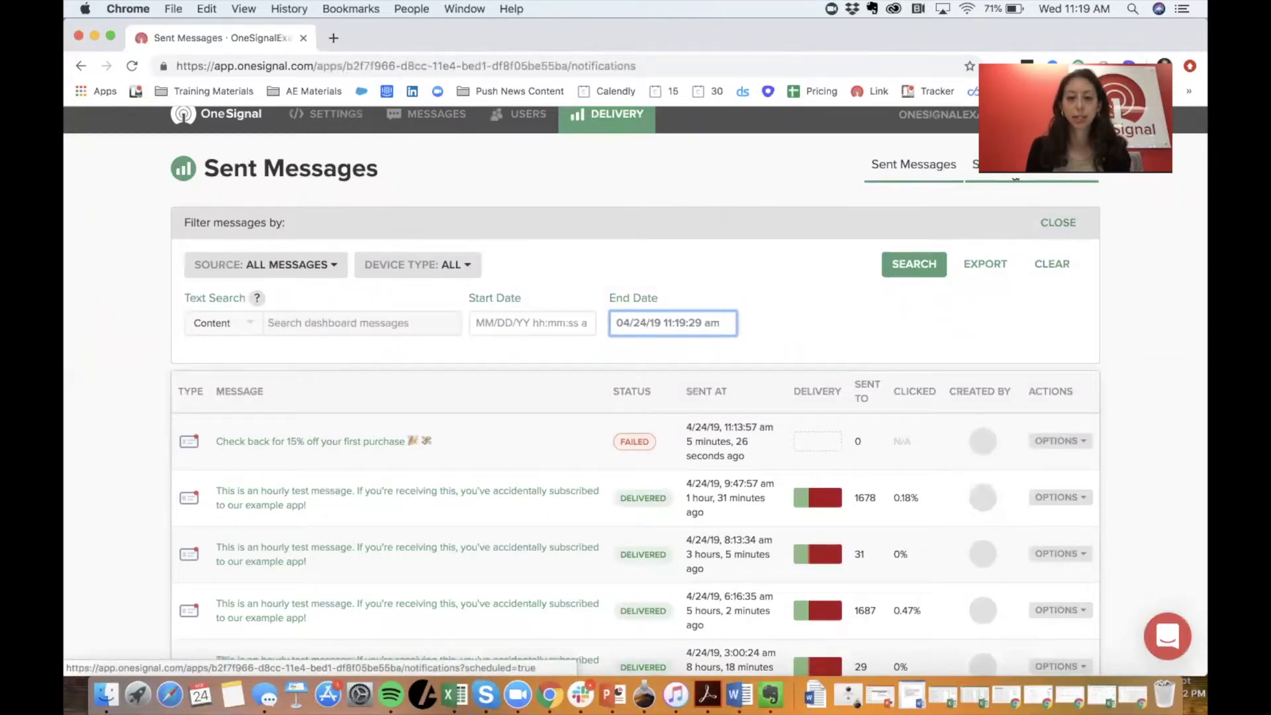
# Step: View the message source and device type choices available for filtering the sent messages
pyautogui.click(301, 266)
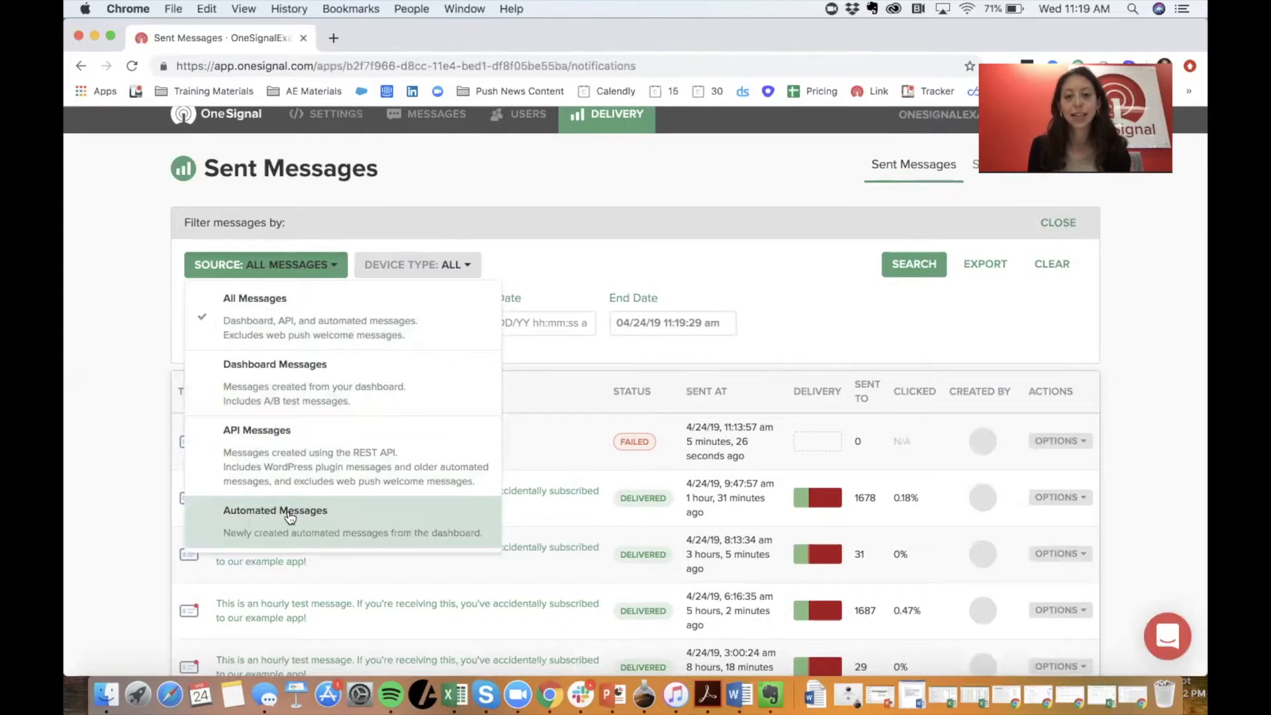
pyautogui.click(416, 196)
pyautogui.click(427, 266)
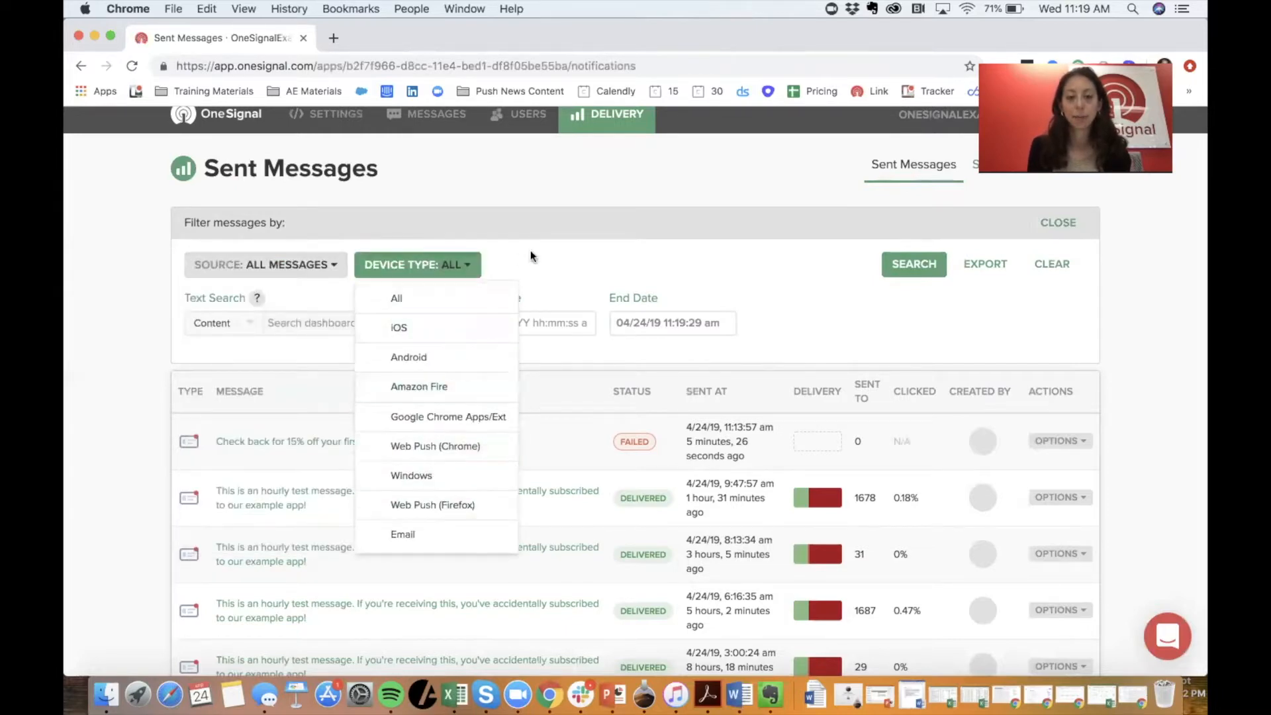
pyautogui.click(535, 192)
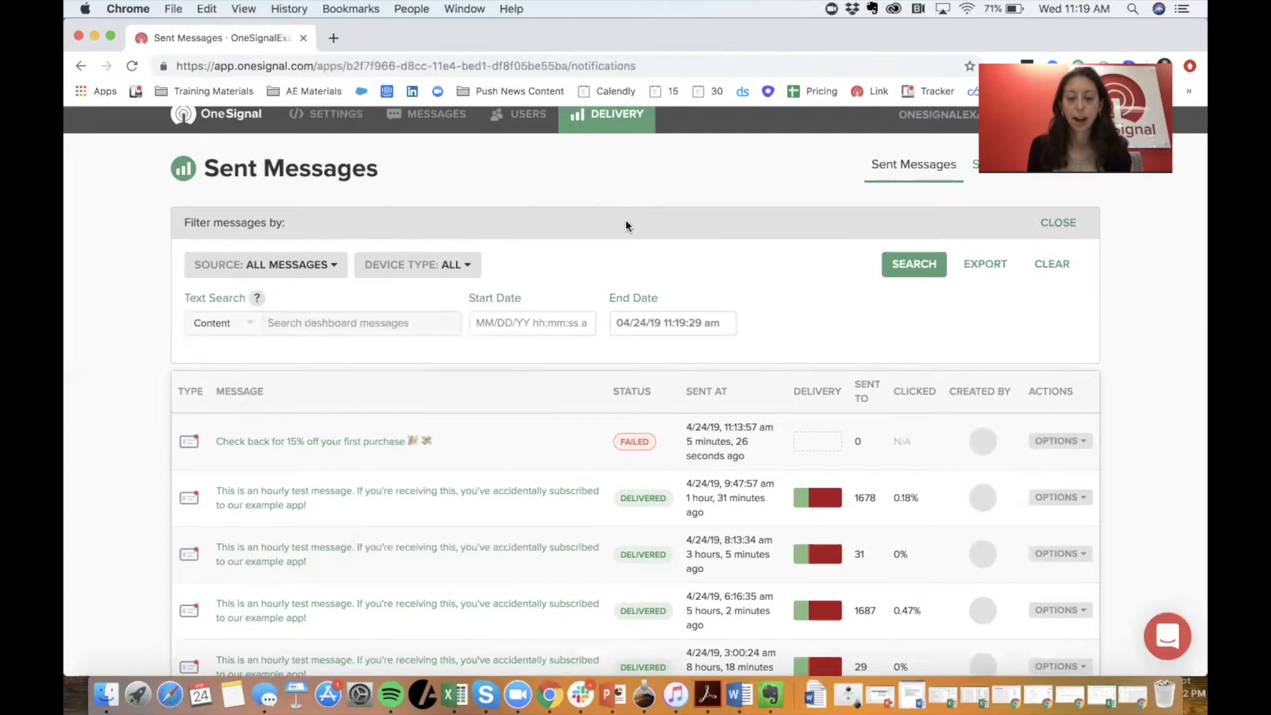
# Step: Export the sent messages list with all sources and all device types included
pyautogui.scroll(1, 768, 224)
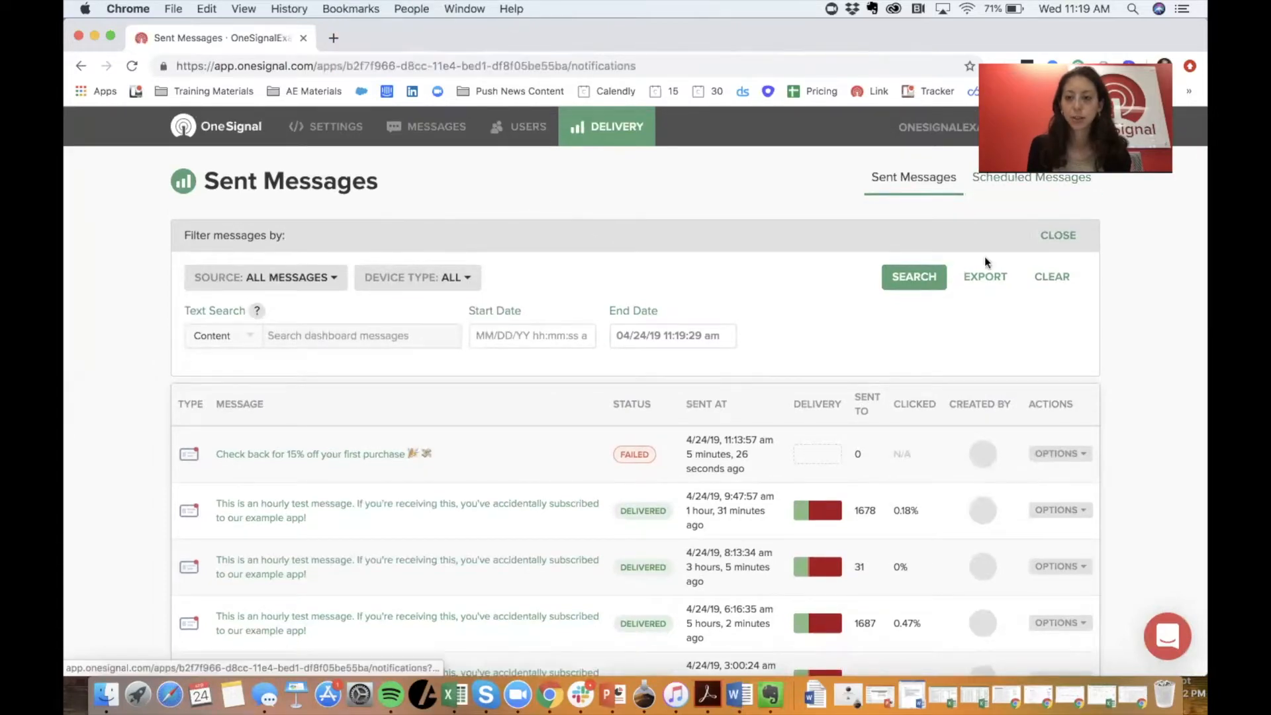
pyautogui.scroll(-1, 1053, 270)
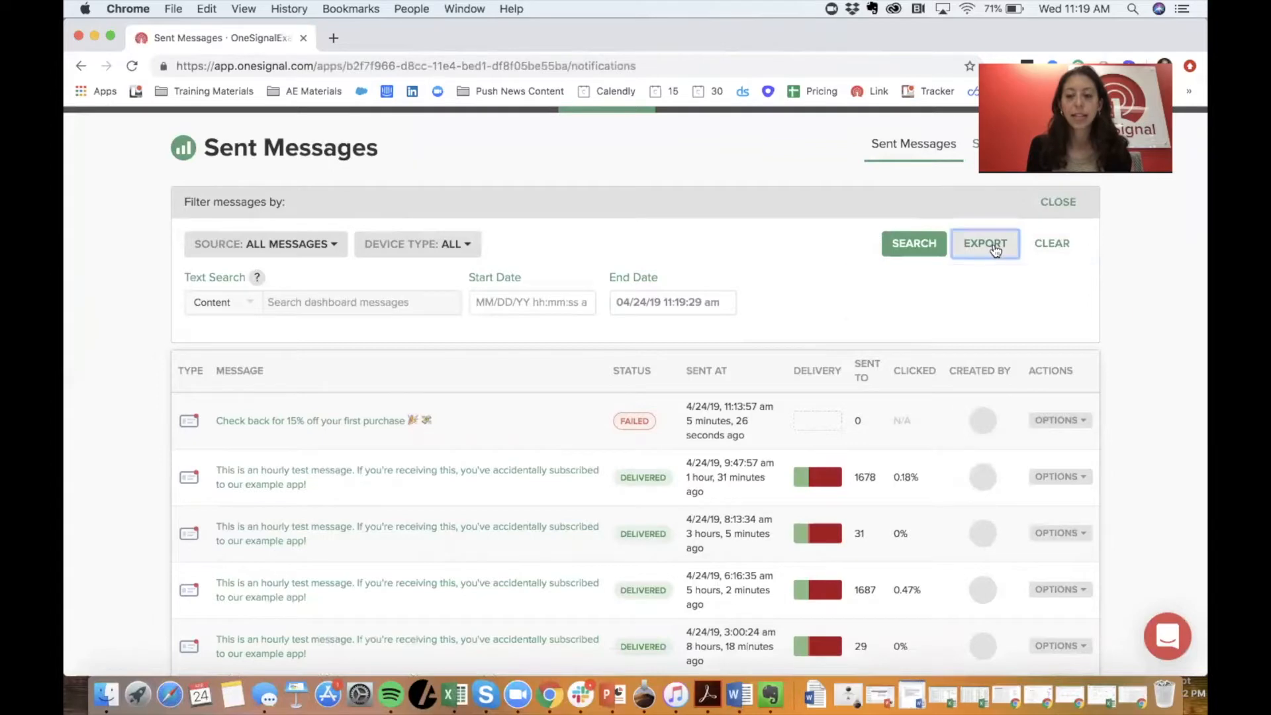
pyautogui.click(993, 245)
pyautogui.click(816, 211)
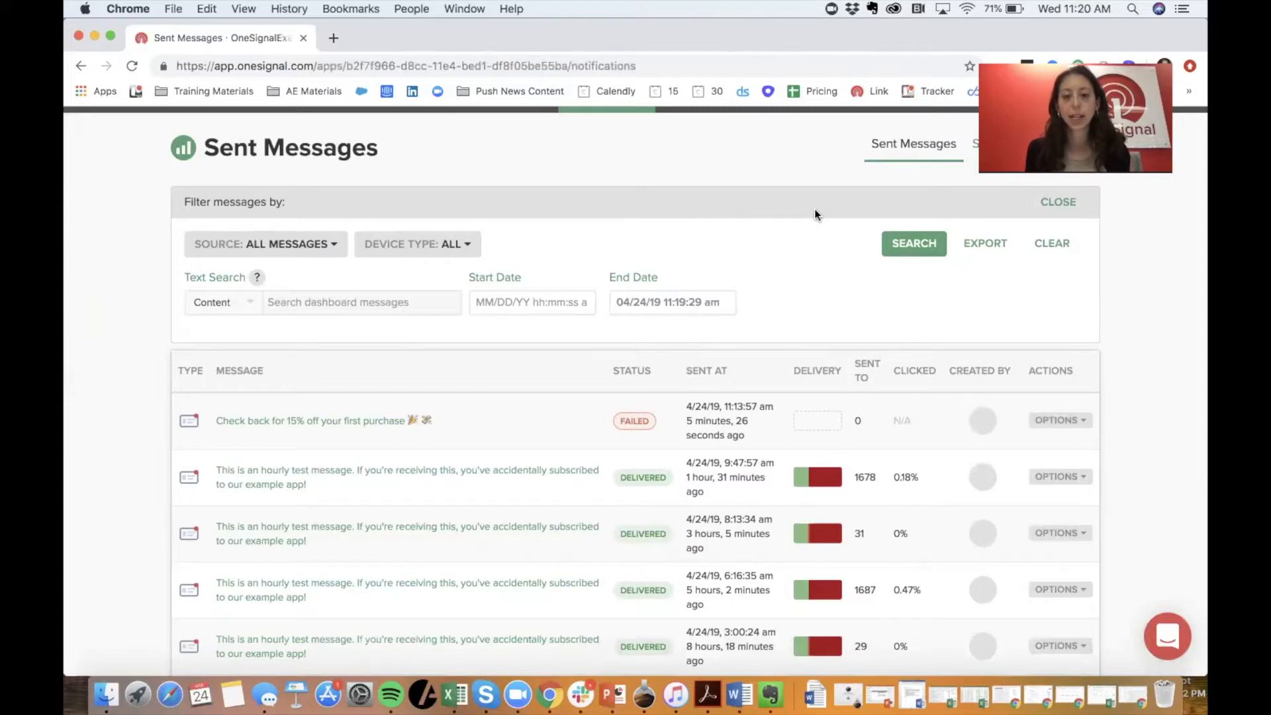
pyautogui.scroll(2, 814, 209)
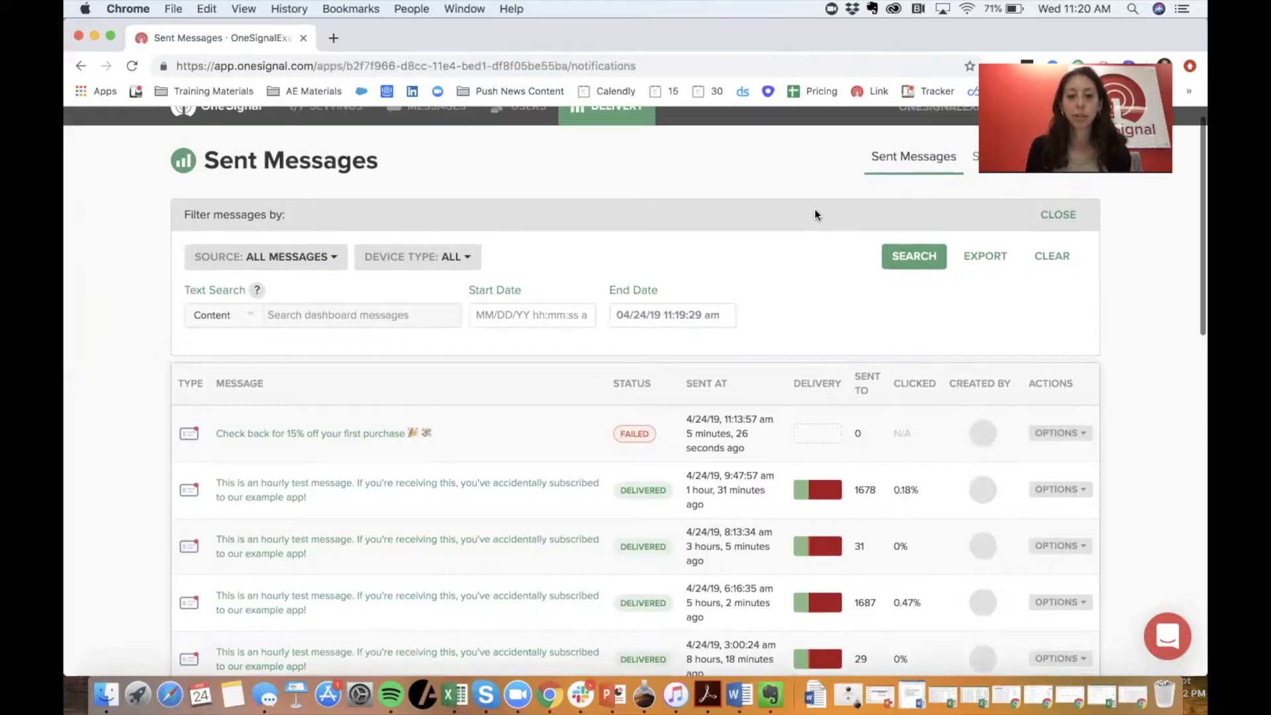